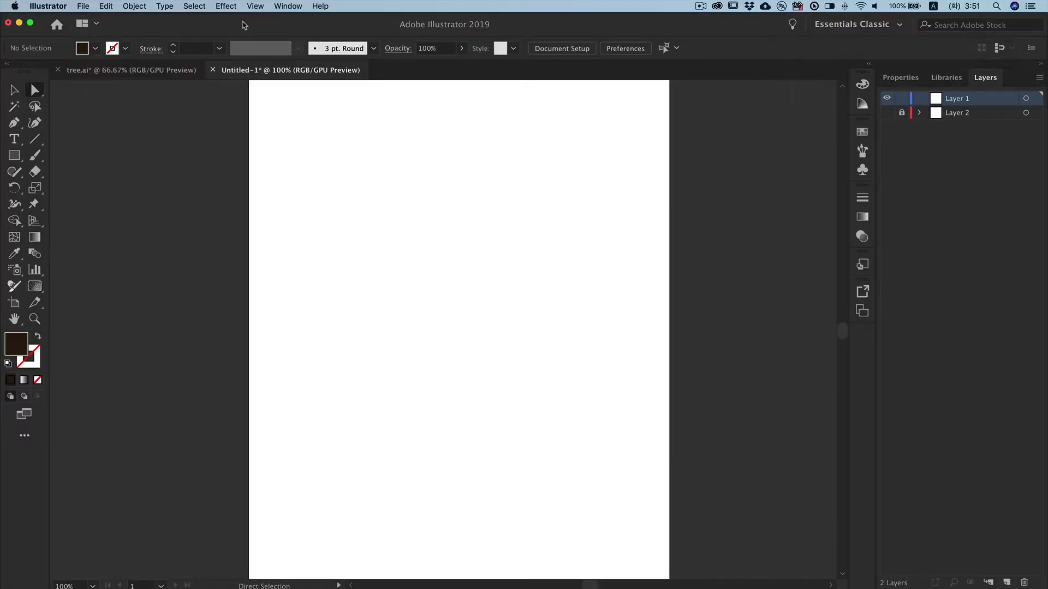
Check in the View menu that Smart Guides is enabled
{"action": "left_click", "coordinate": [263, 7]}
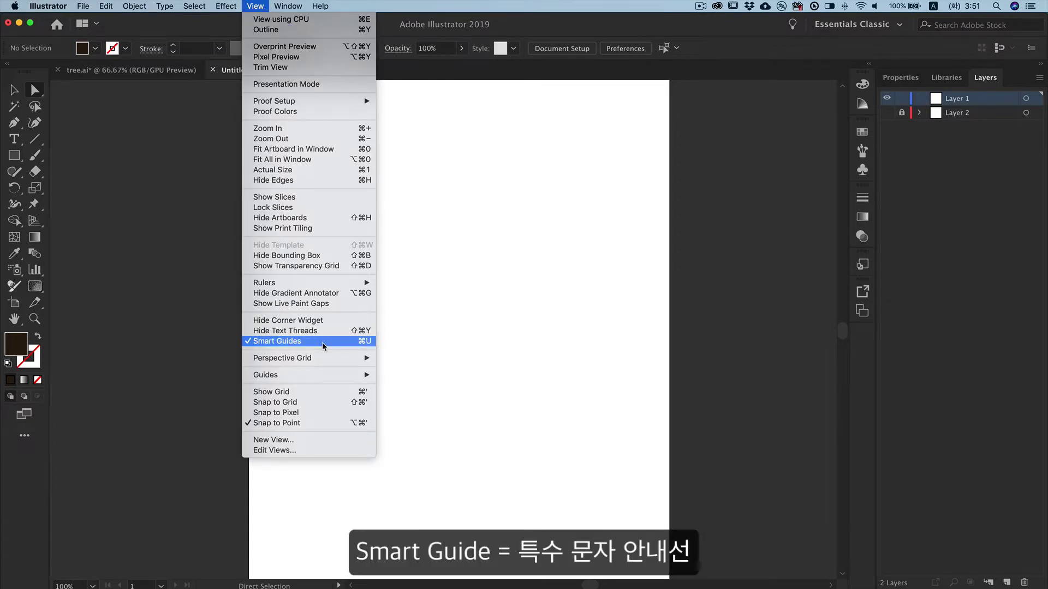
Create a 37 × 246 mm dark brown rectangle on the artboard for the trunk
{"action": "left_click", "coordinate": [487, 343]}
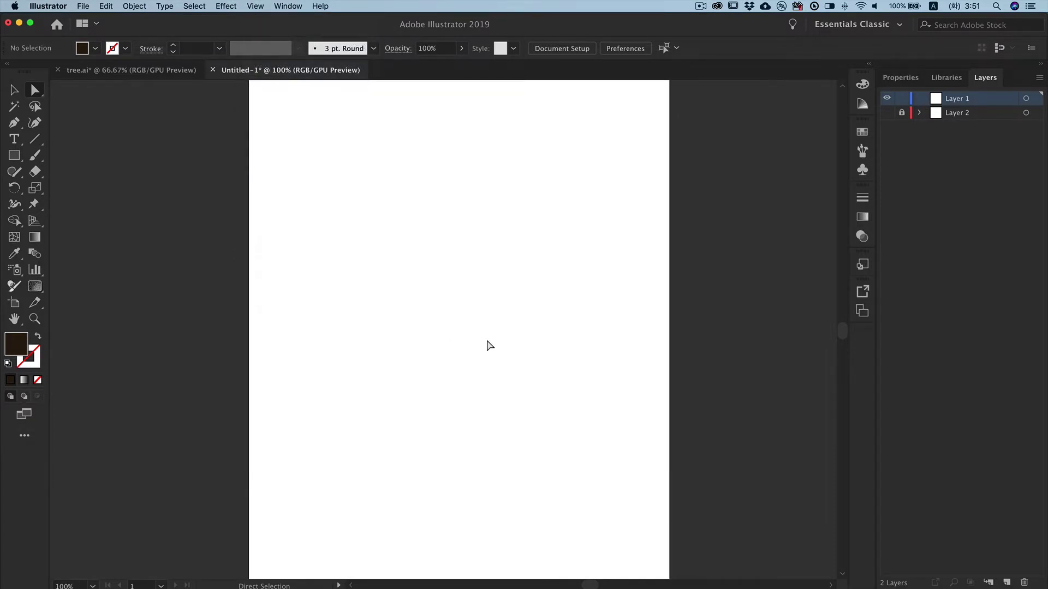
{"action": "left_click", "coordinate": [13, 90]}
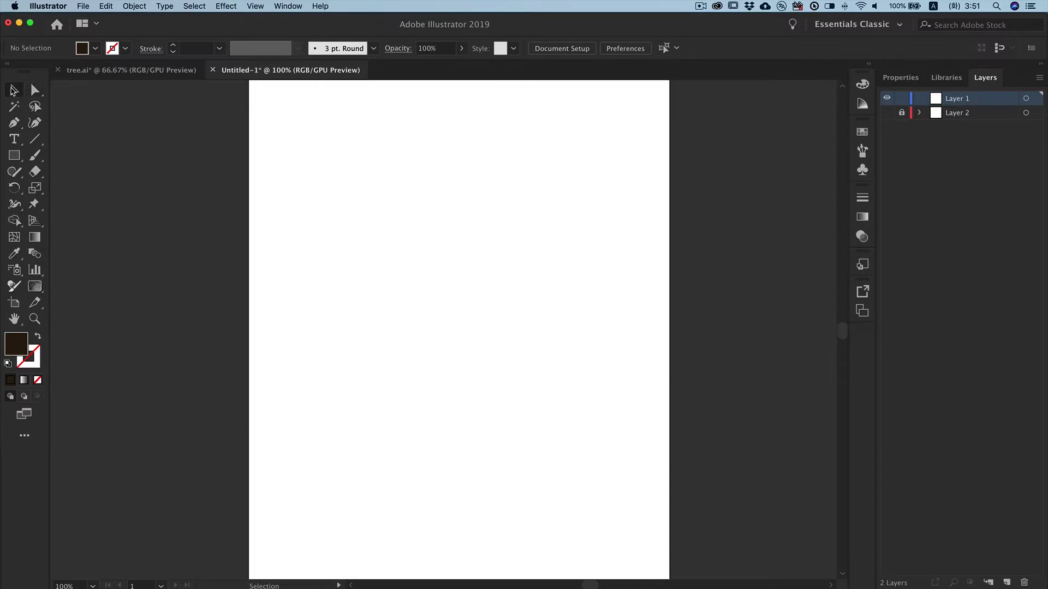
{"action": "left_click", "coordinate": [14, 158]}
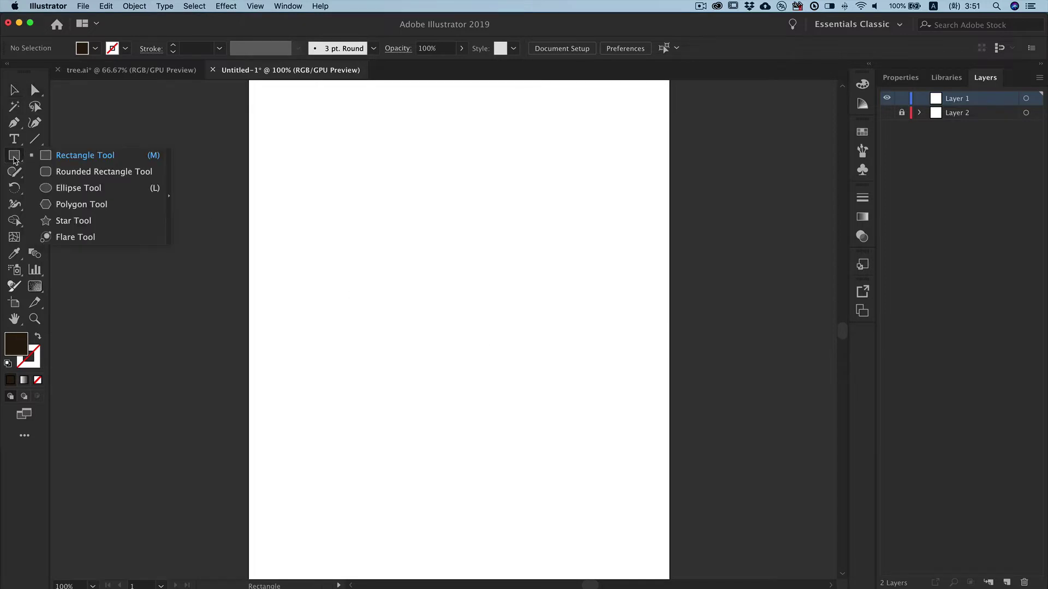
{"action": "left_click", "coordinate": [63, 156]}
{"action": "left_click", "coordinate": [420, 166]}
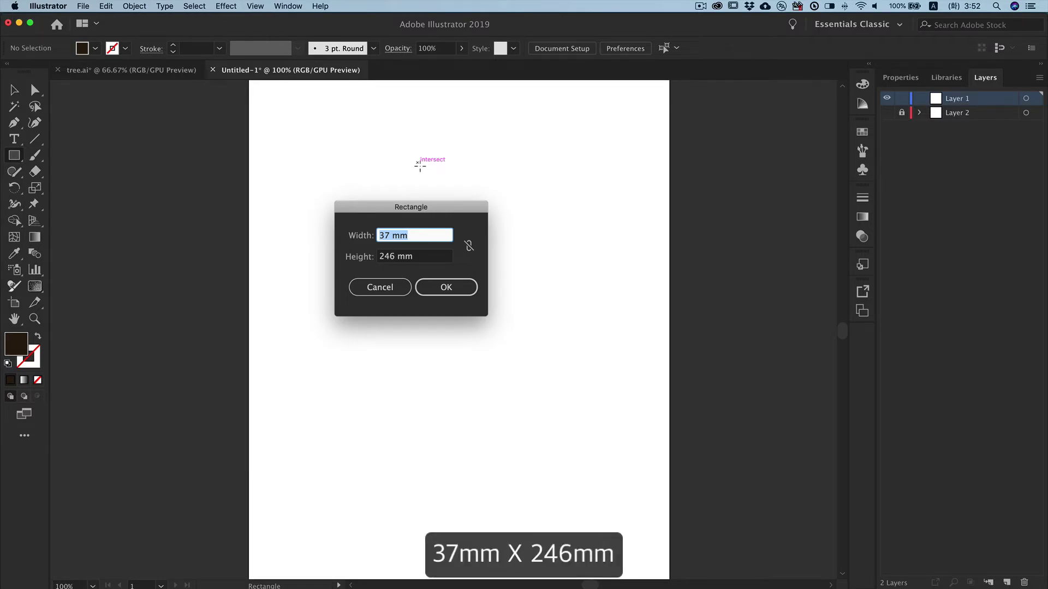
{"action": "left_click", "coordinate": [447, 293]}
{"action": "left_click", "coordinate": [448, 291]}
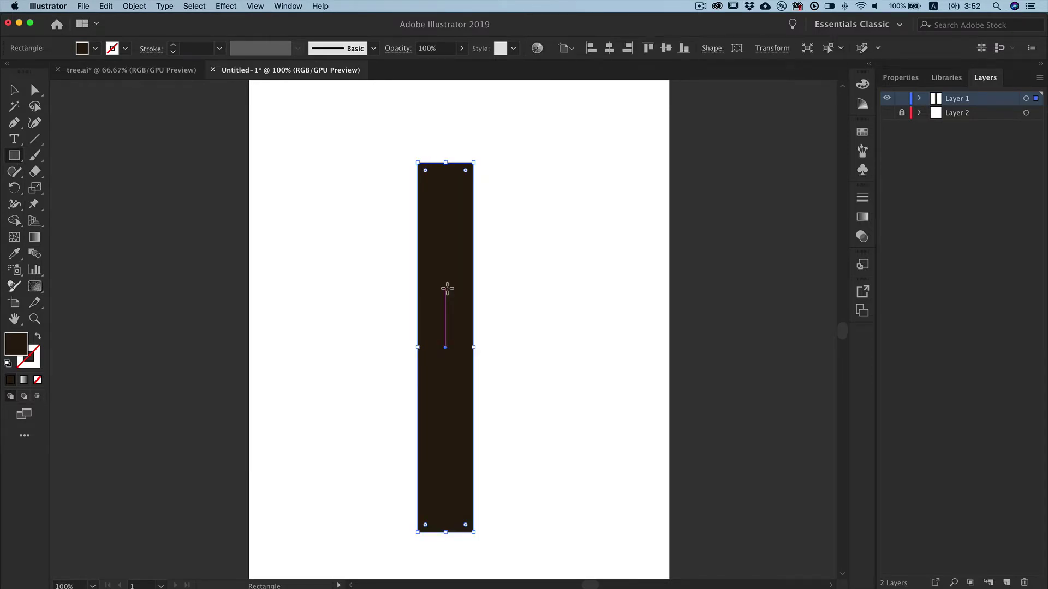
Nudge the trunk rectangle right and pull its top anchors inward into a slanted taper
{"action": "key", "text": "v"}
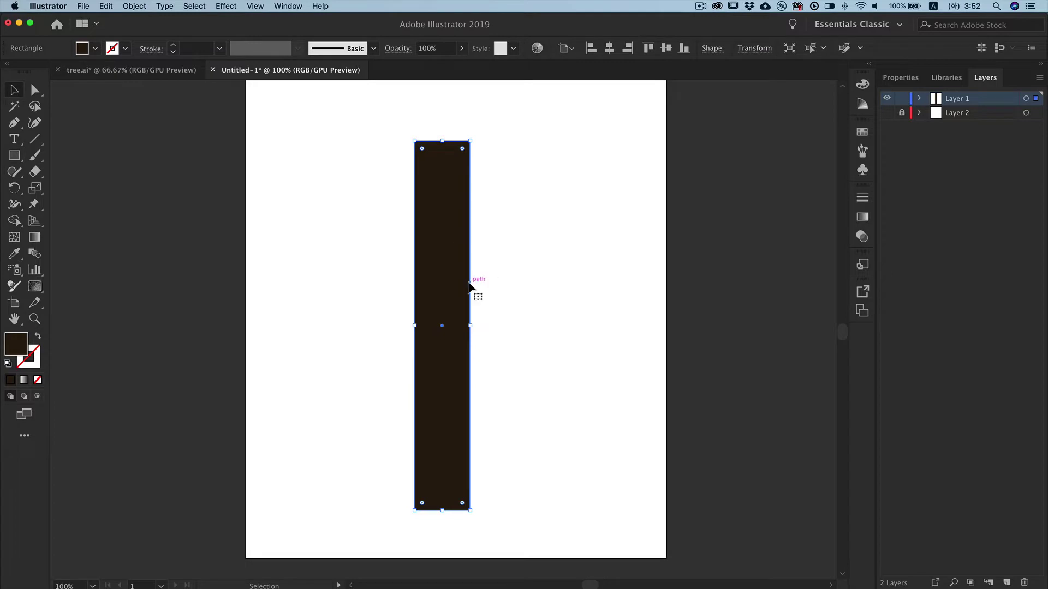
{"action": "left_click_drag", "start_coordinate": [469, 284], "coordinate": [488, 285]}
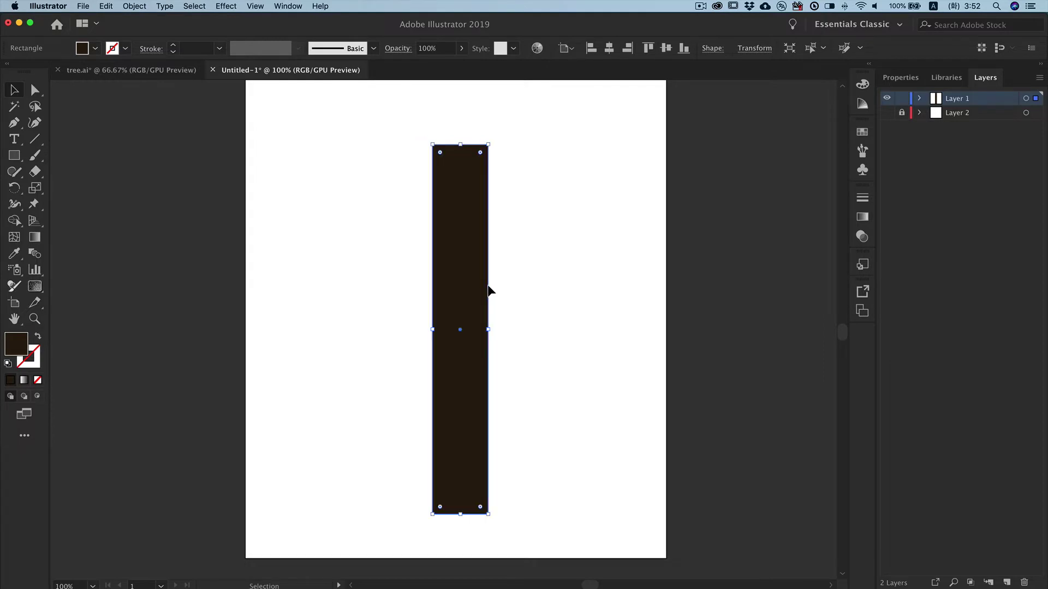
{"action": "left_click", "coordinate": [36, 90]}
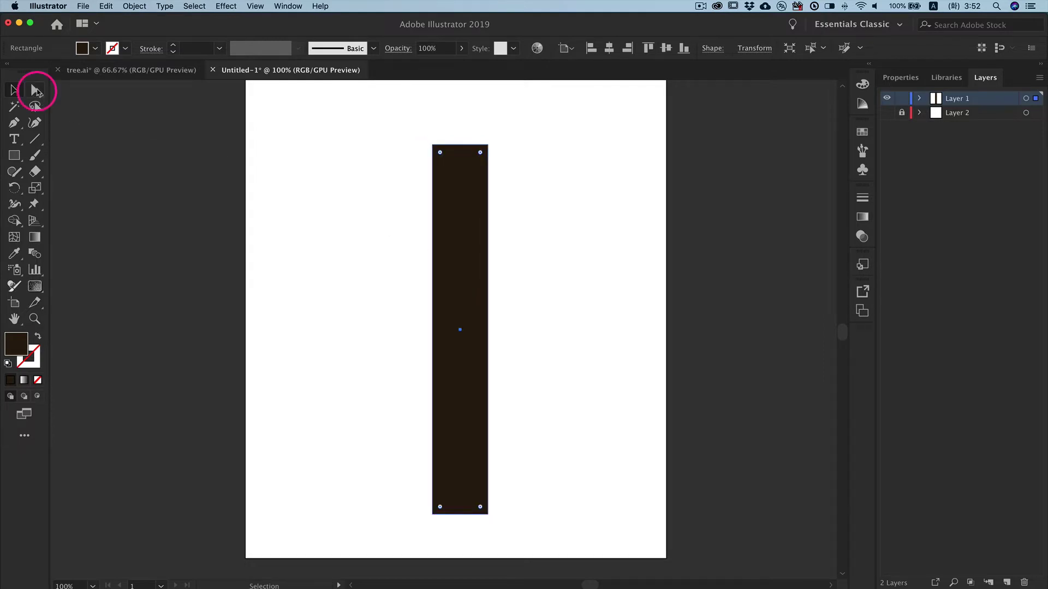
{"action": "left_click_drag", "start_coordinate": [433, 146], "coordinate": [471, 154]}
{"action": "left_click", "coordinate": [544, 211]}
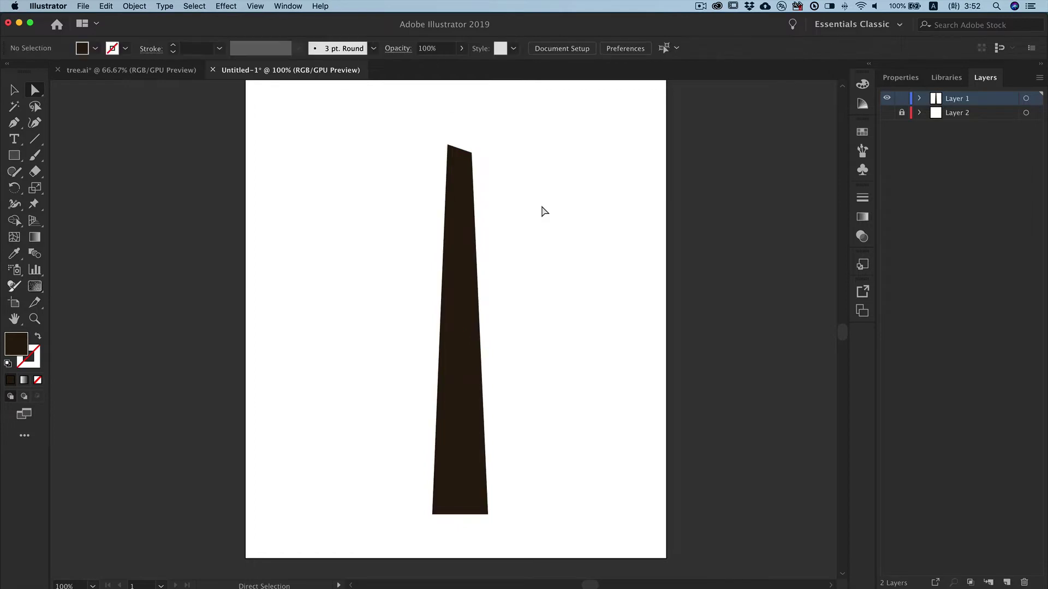
{"action": "left_click", "coordinate": [442, 281]}
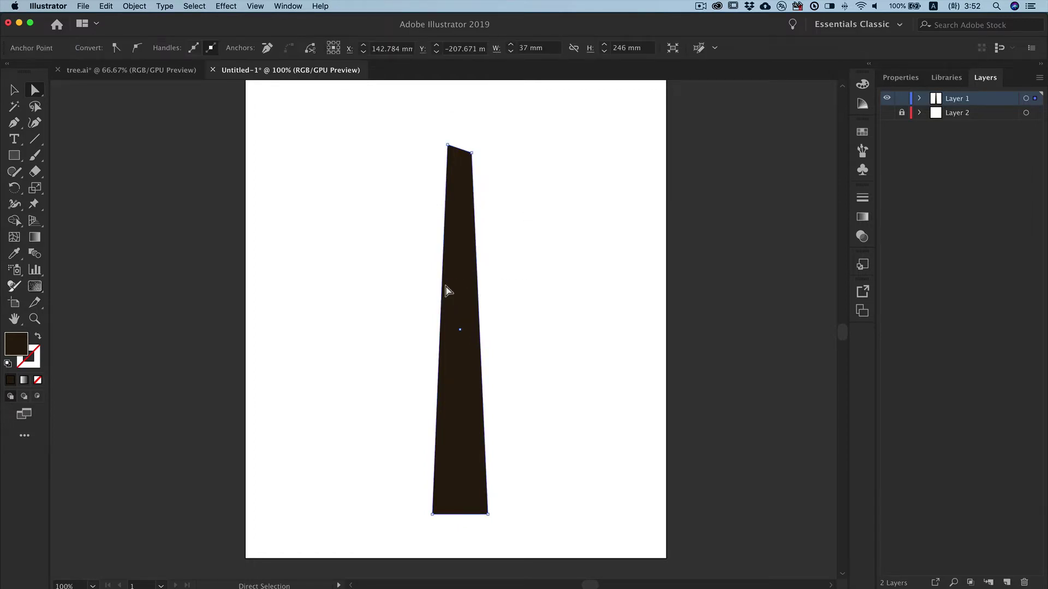
Change the trunk's fill to hex #4f3618 and deselect it
{"action": "left_click", "coordinate": [862, 84]}
{"action": "left_click", "coordinate": [717, 253]}
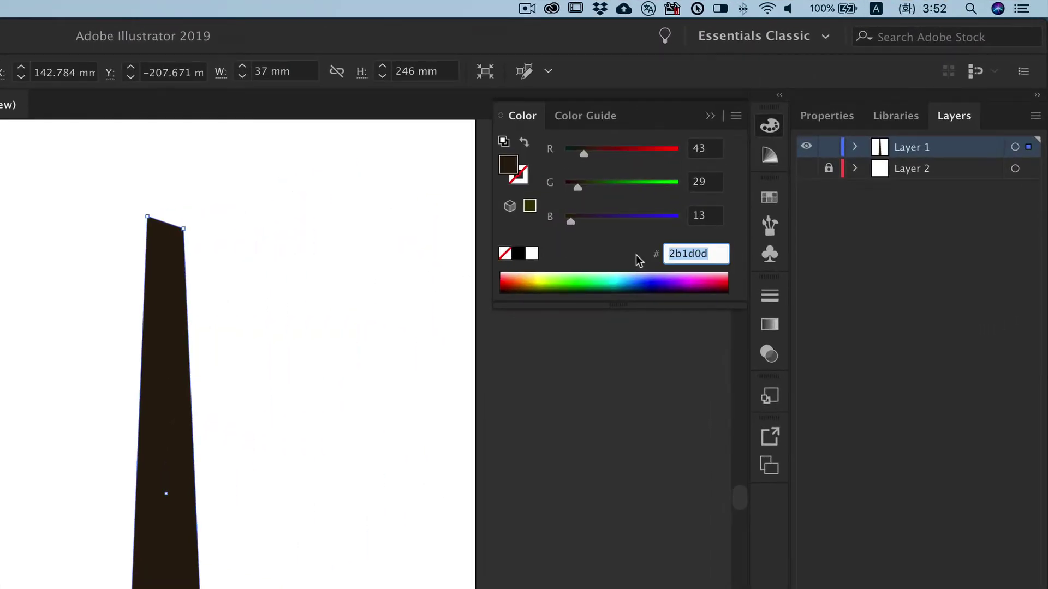
{"action": "type", "text": "4f3618"}
{"action": "key", "text": "Return"}
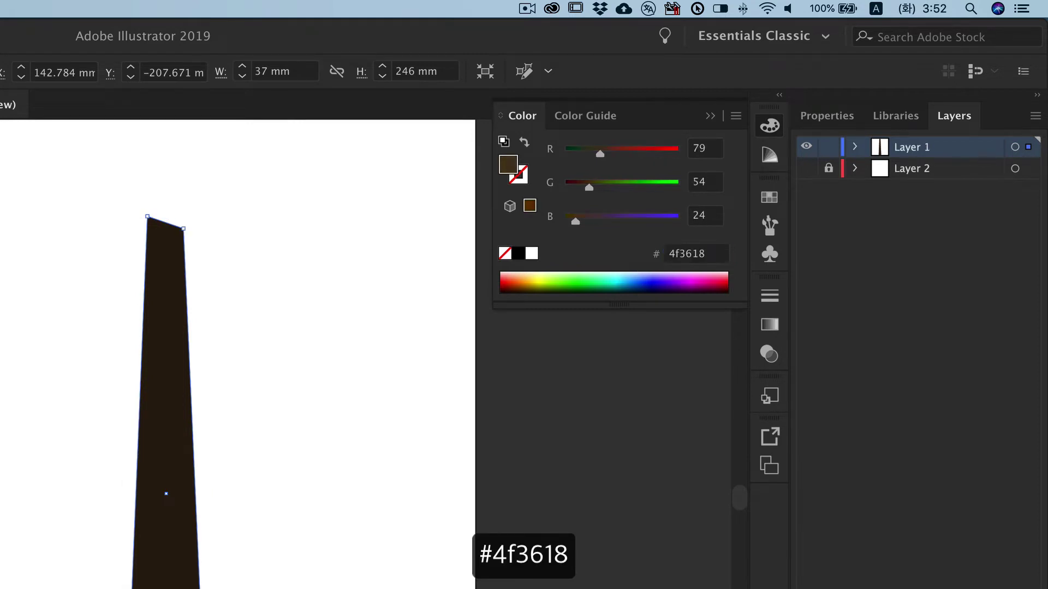
{"action": "left_click", "coordinate": [710, 116]}
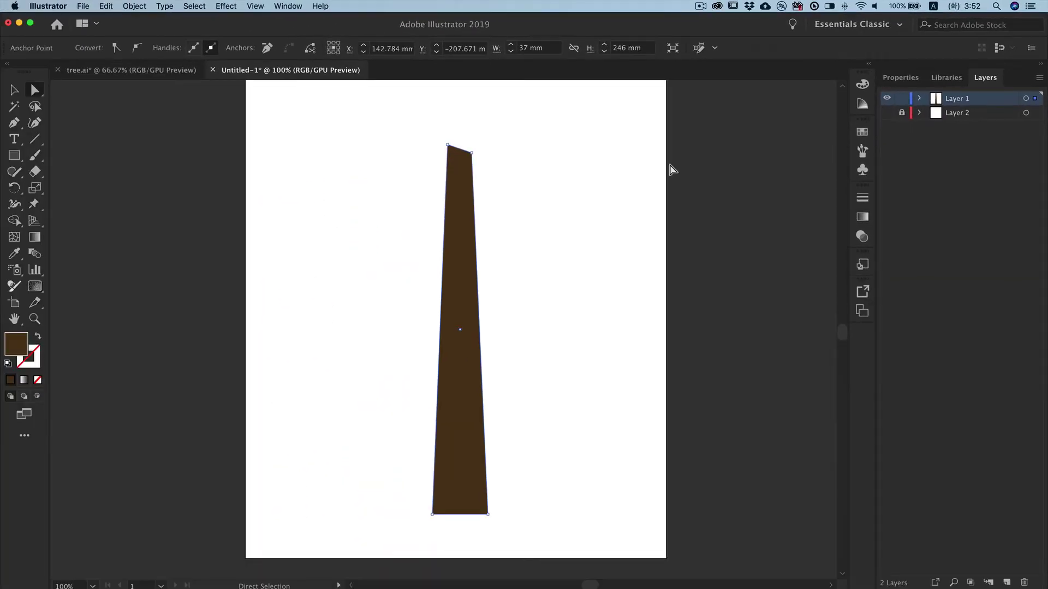
{"action": "left_click", "coordinate": [673, 170]}
{"action": "key", "text": "p"}
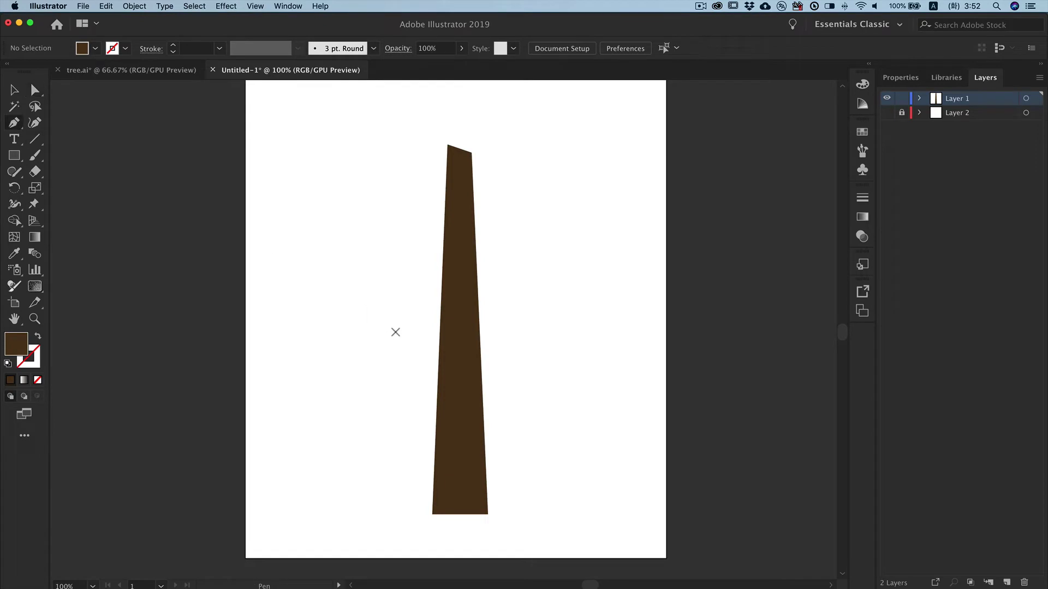
Draw a wide branch shape off the trunk's right edge with the Pen tool
{"action": "left_click", "coordinate": [474, 329]}
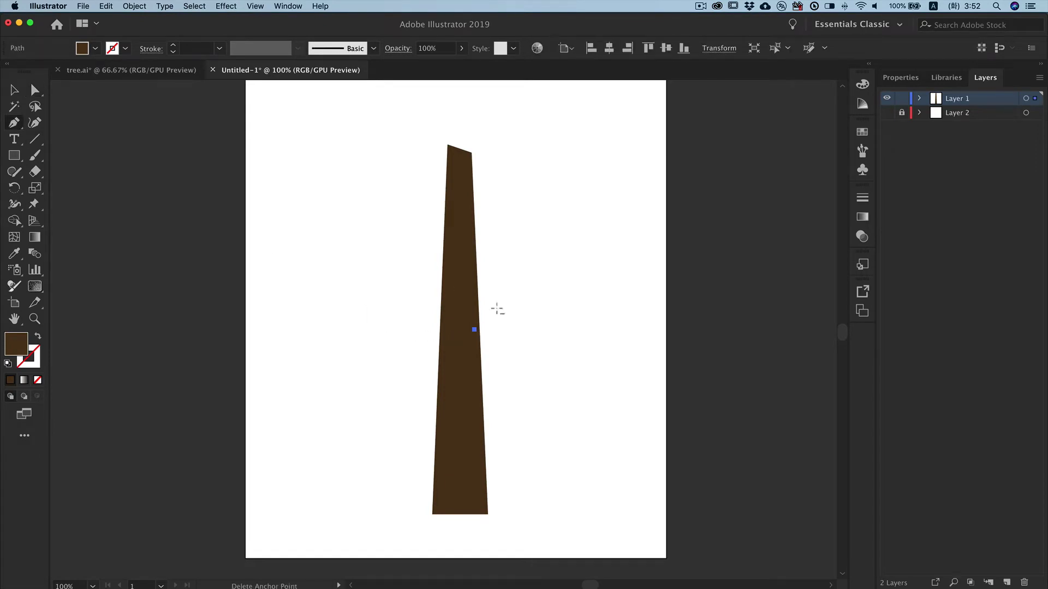
{"action": "left_click", "coordinate": [538, 250]}
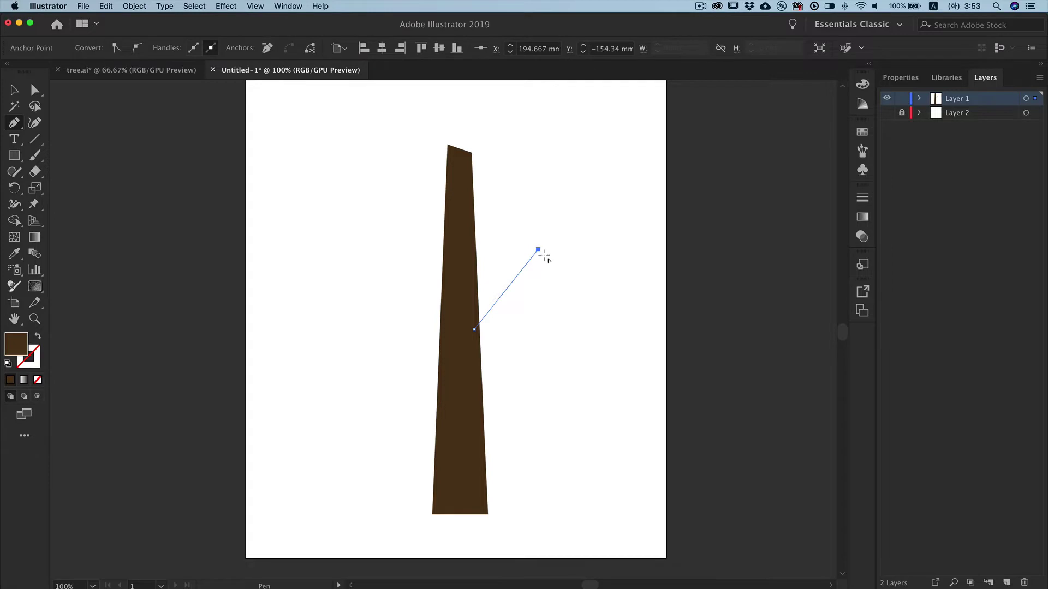
{"action": "left_click", "coordinate": [544, 256]}
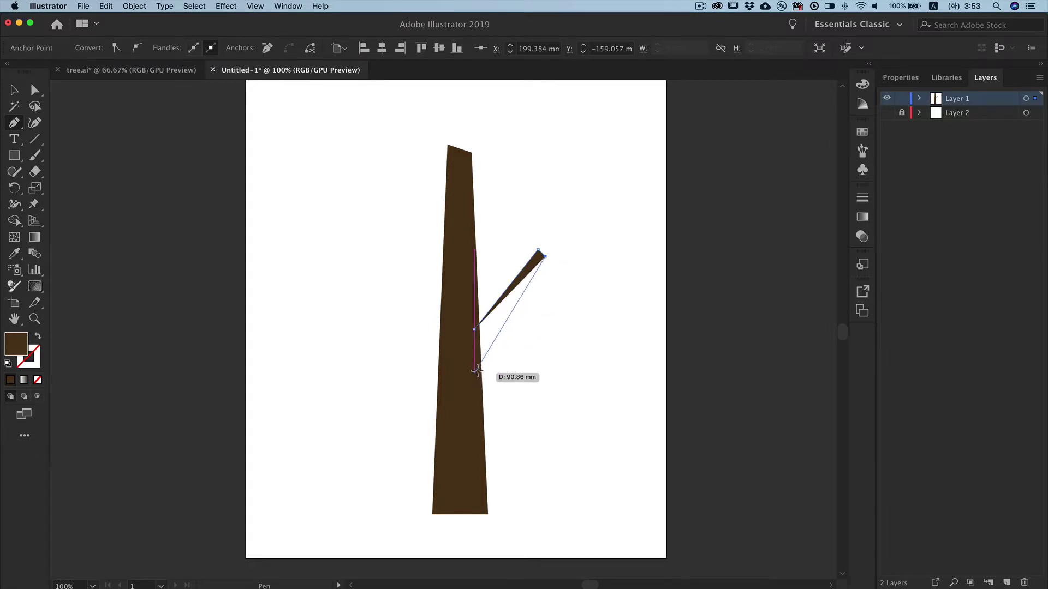
{"action": "left_click", "coordinate": [474, 374]}
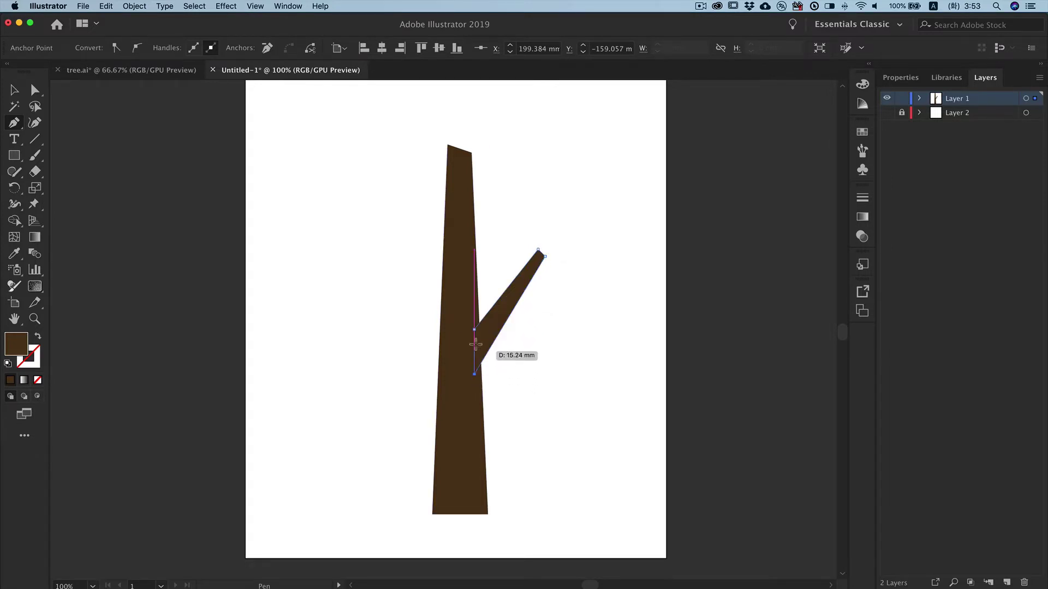
{"action": "left_click", "coordinate": [474, 329]}
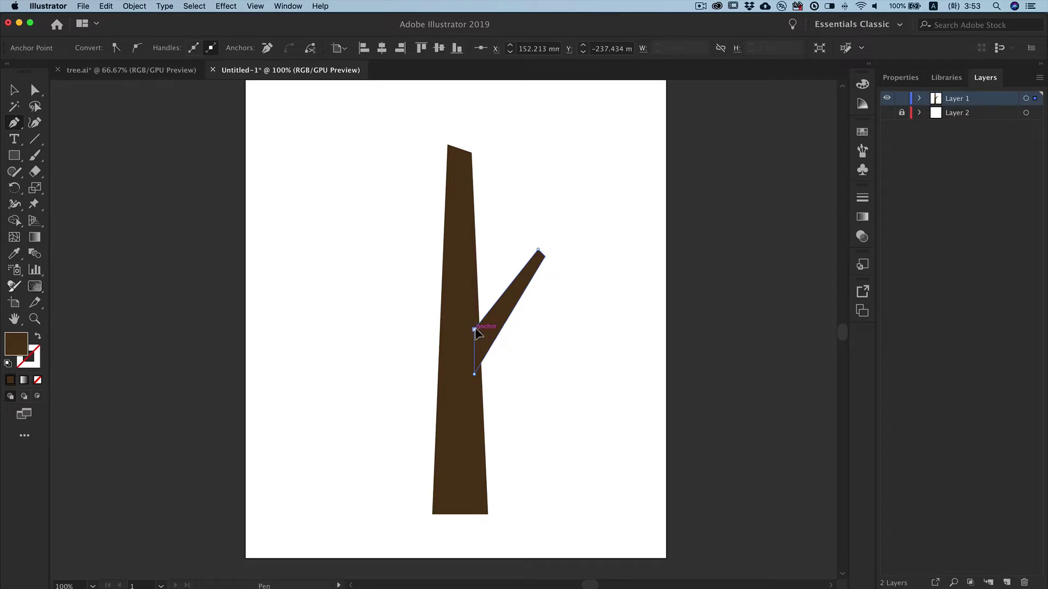
{"action": "left_click", "coordinate": [545, 358]}
Draw a matching branch off the trunk's left side and lengthen the right branch's tip
{"action": "left_click", "coordinate": [451, 279]}
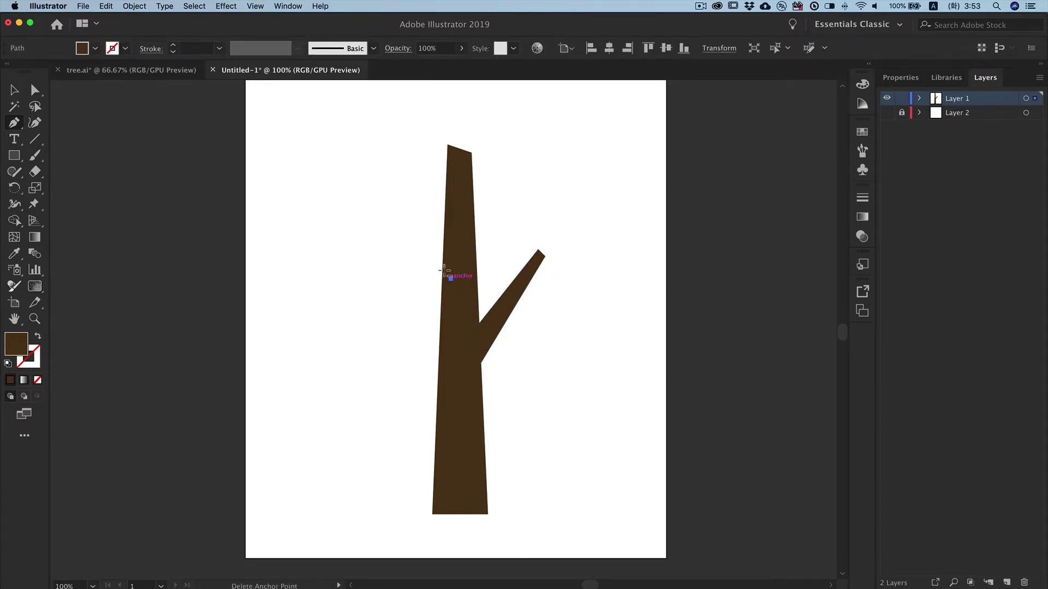
{"action": "left_click", "coordinate": [388, 216]}
{"action": "left_click", "coordinate": [379, 219]}
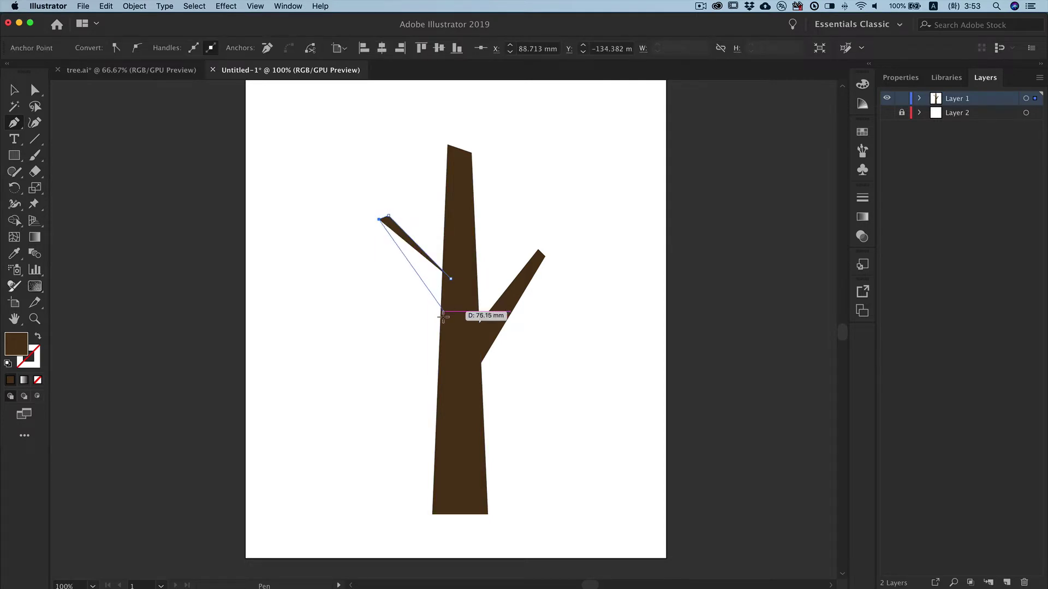
{"action": "left_click", "coordinate": [446, 316]}
{"action": "left_click", "coordinate": [451, 279]}
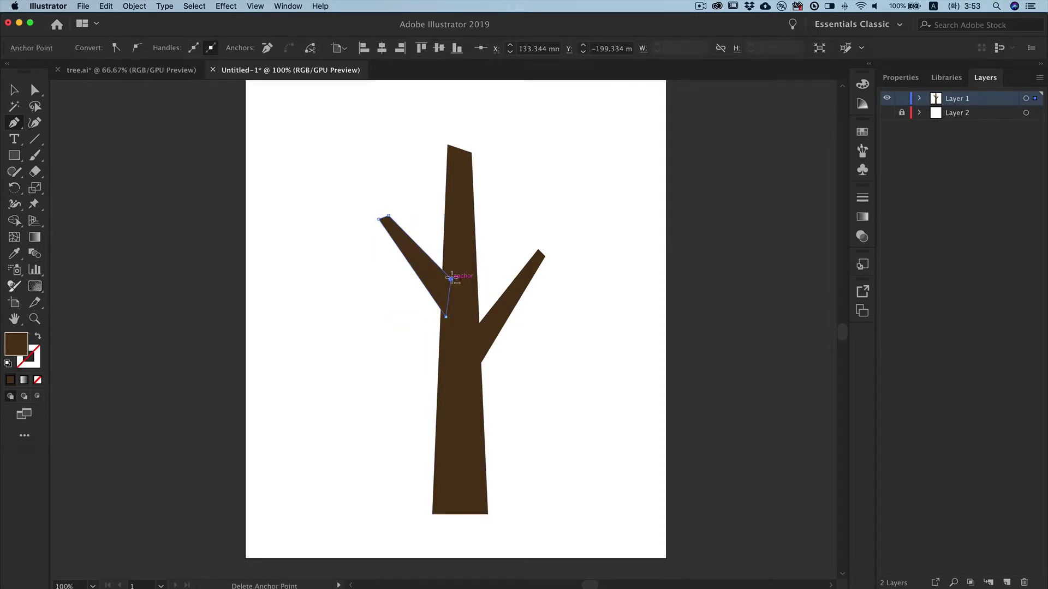
{"action": "left_click", "coordinate": [587, 262], "text": "super"}
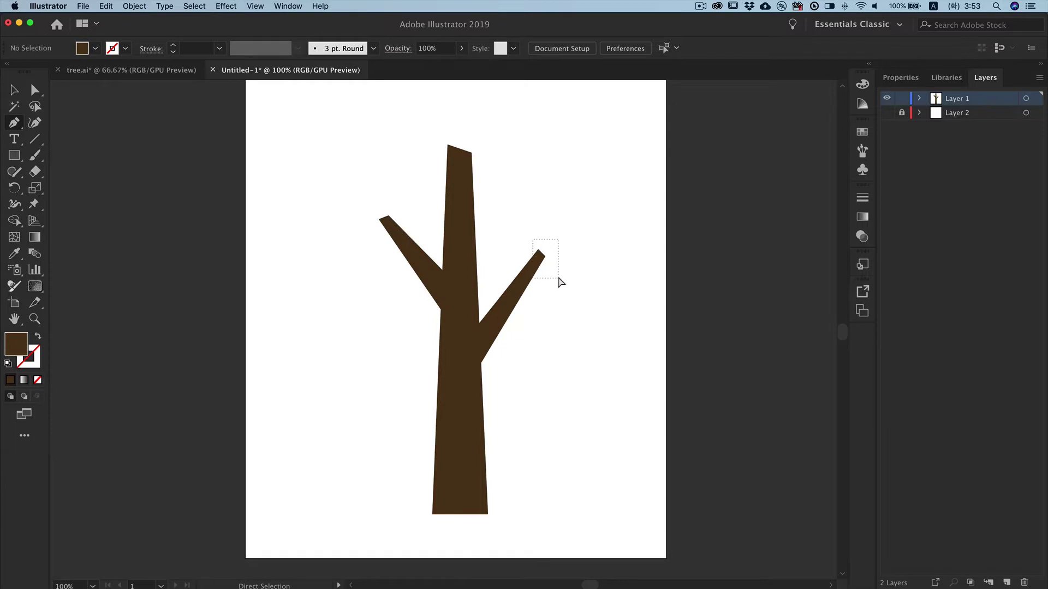
{"action": "left_click", "coordinate": [544, 257], "text": "super"}
{"action": "left_click_drag", "start_coordinate": [545, 256], "coordinate": [553, 254]}
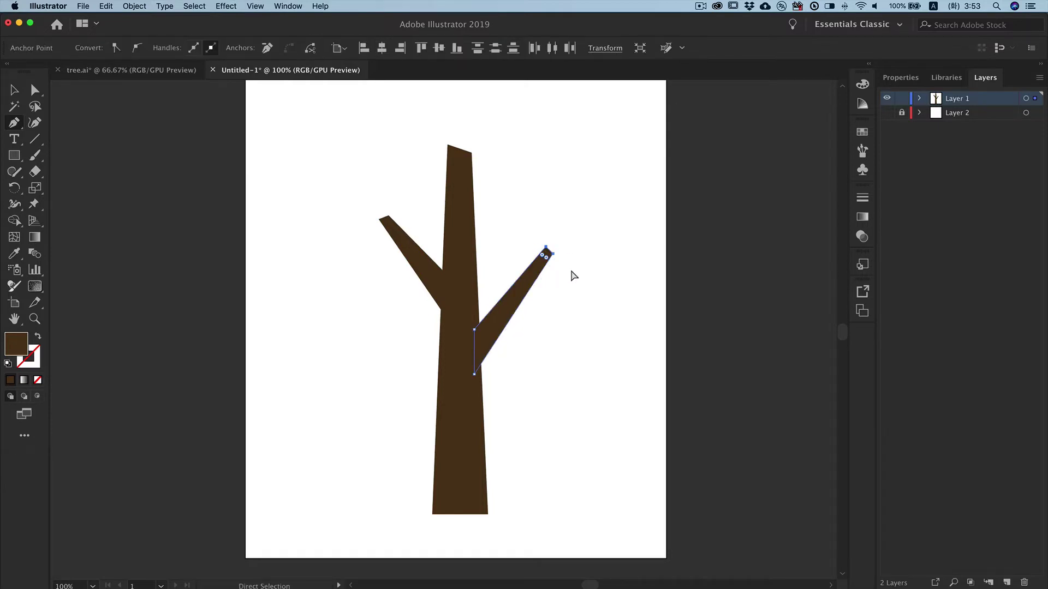
{"action": "left_click", "coordinate": [576, 276], "text": "super"}
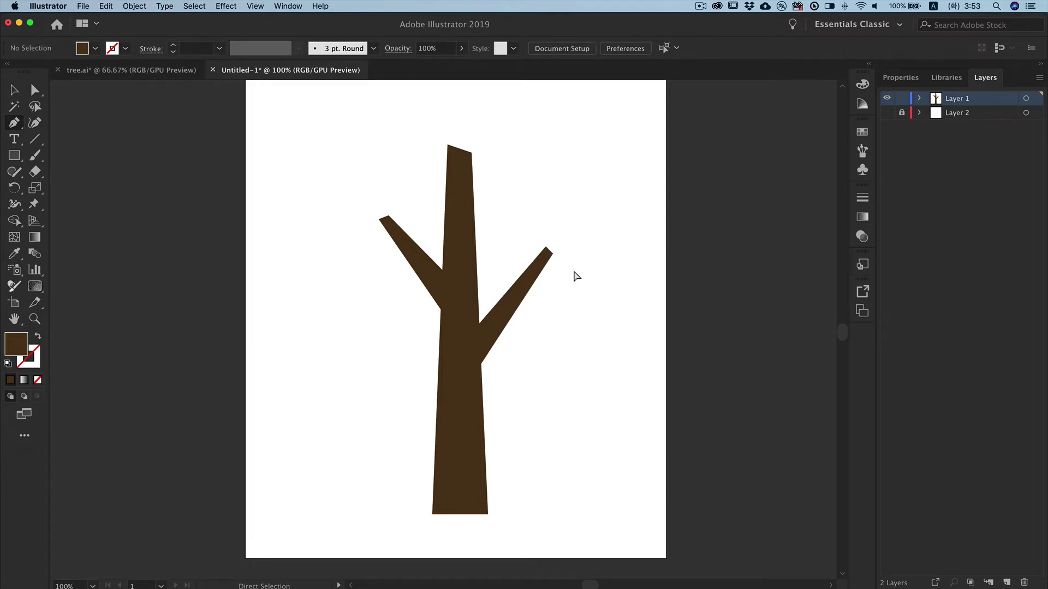
Add a small upper branch and an upper-left branch high on the trunk
{"action": "left_click_drag", "start_coordinate": [470, 252], "coordinate": [504, 215]}
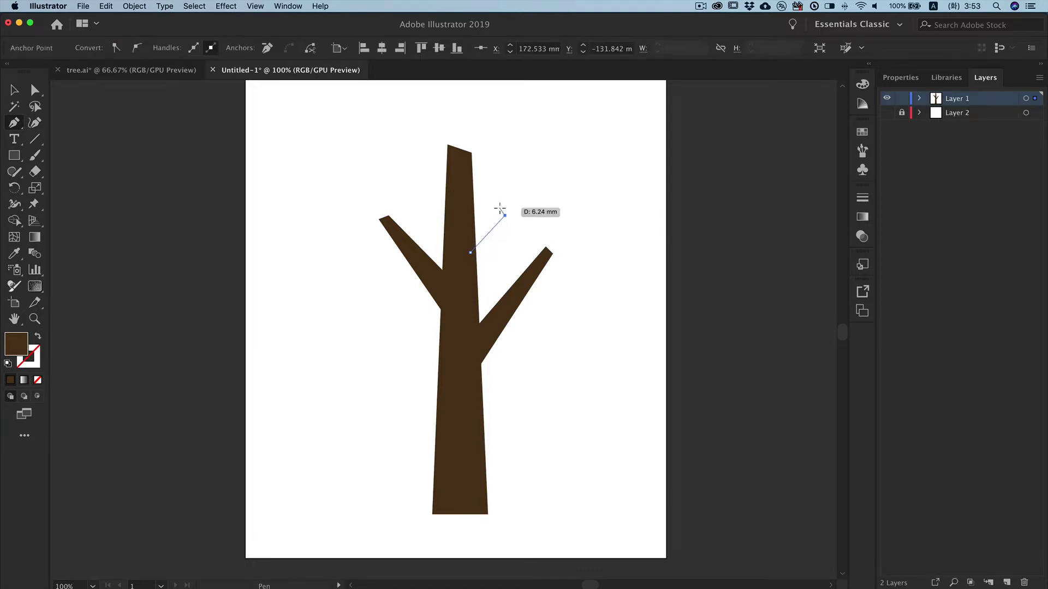
{"action": "left_click", "coordinate": [498, 208]}
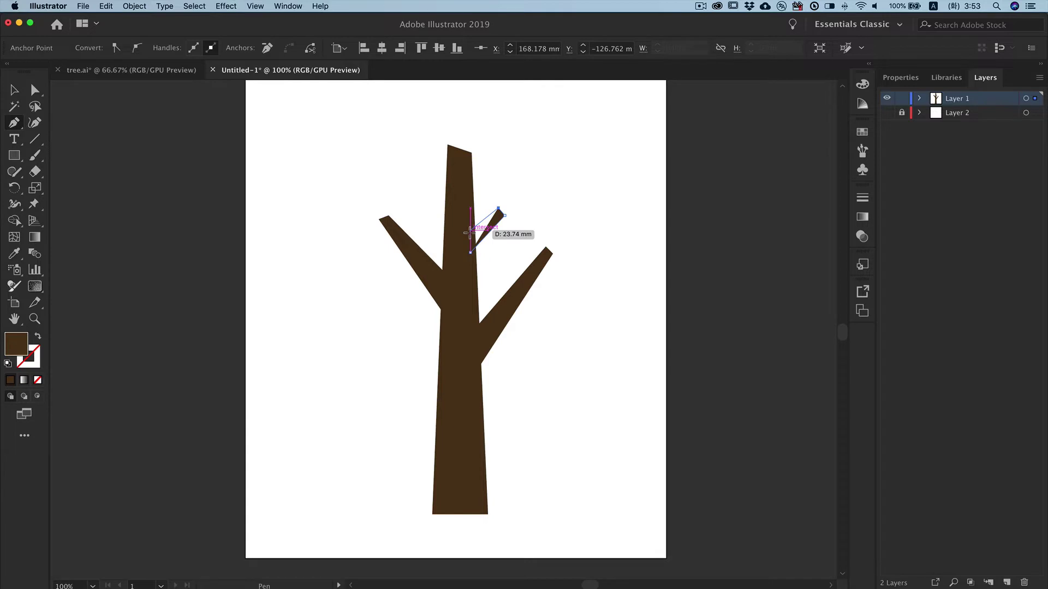
{"action": "left_click", "coordinate": [470, 231]}
{"action": "left_click", "coordinate": [470, 252]}
{"action": "left_click", "coordinate": [599, 248], "text": "super"}
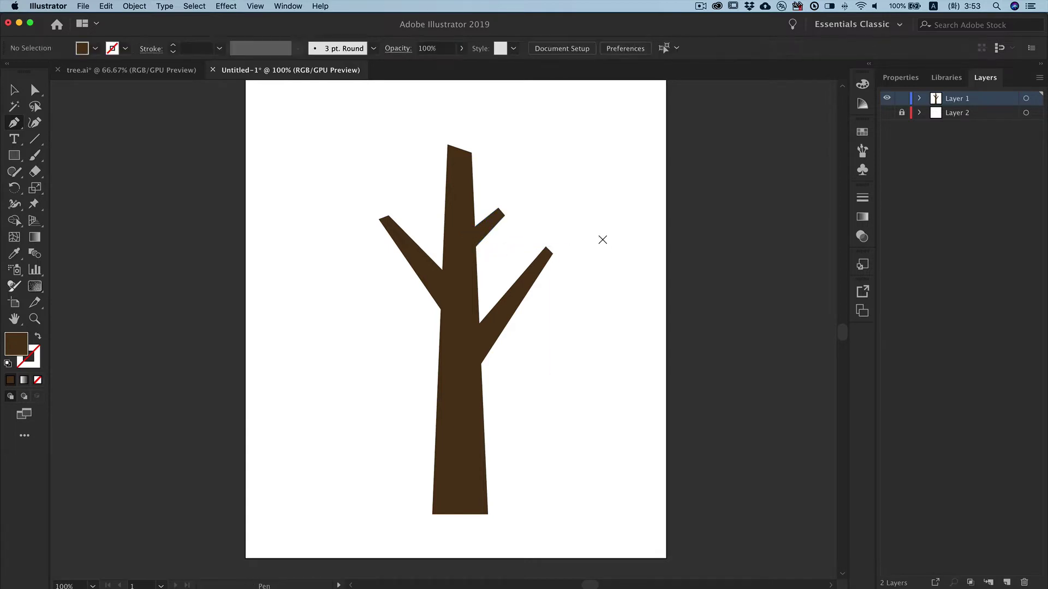
{"action": "left_click", "coordinate": [455, 208]}
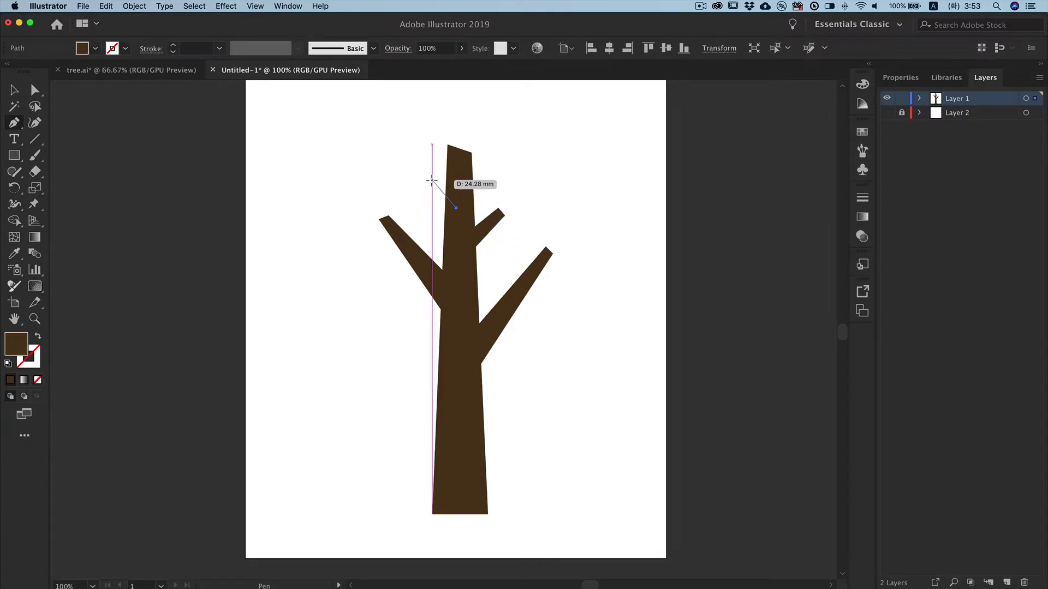
{"action": "left_click", "coordinate": [419, 180]}
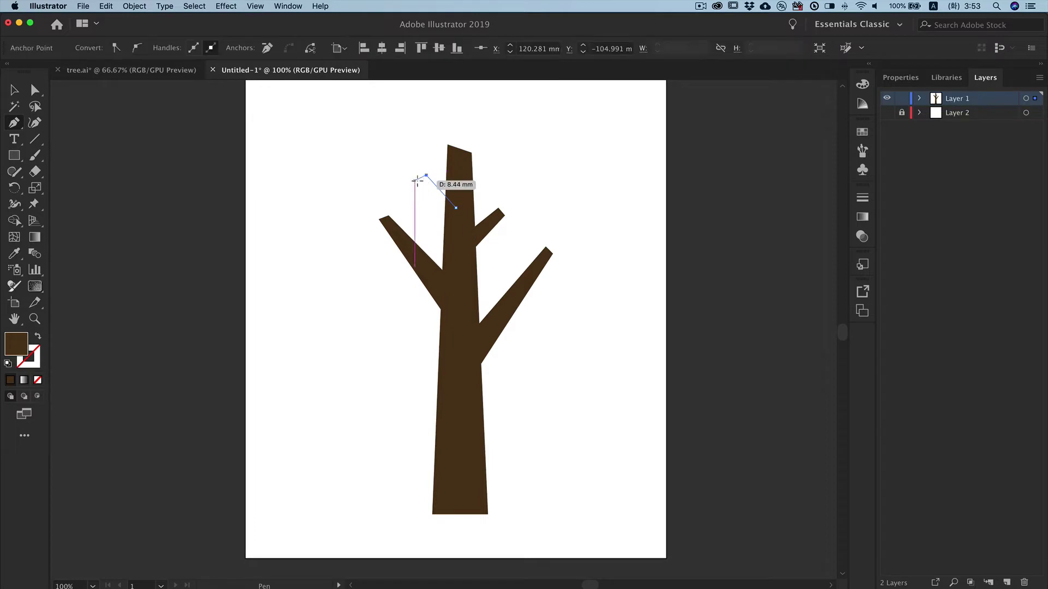
{"action": "left_click", "coordinate": [450, 233]}
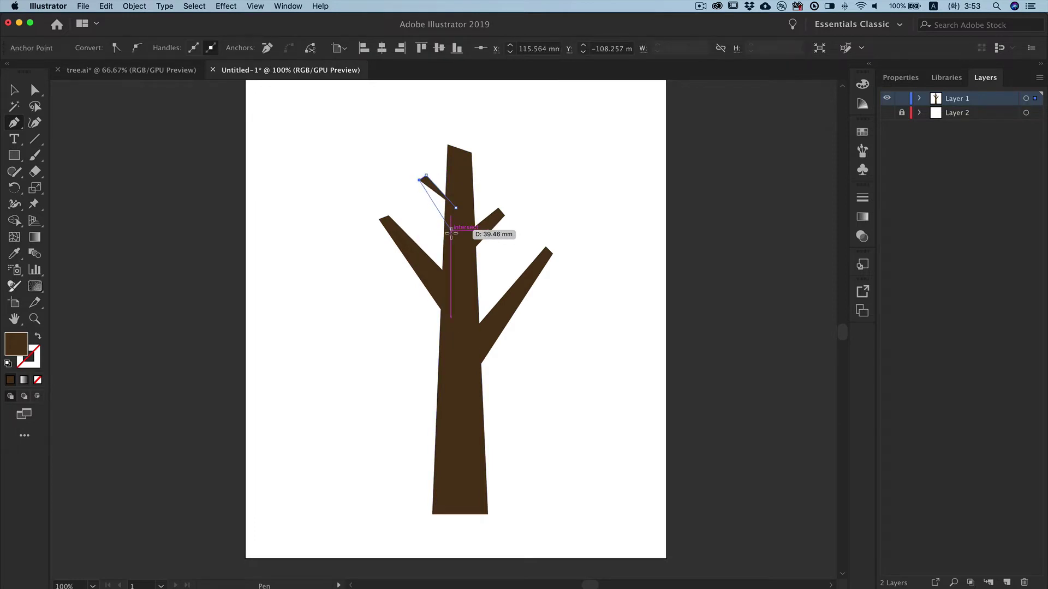
{"action": "left_click", "coordinate": [455, 208]}
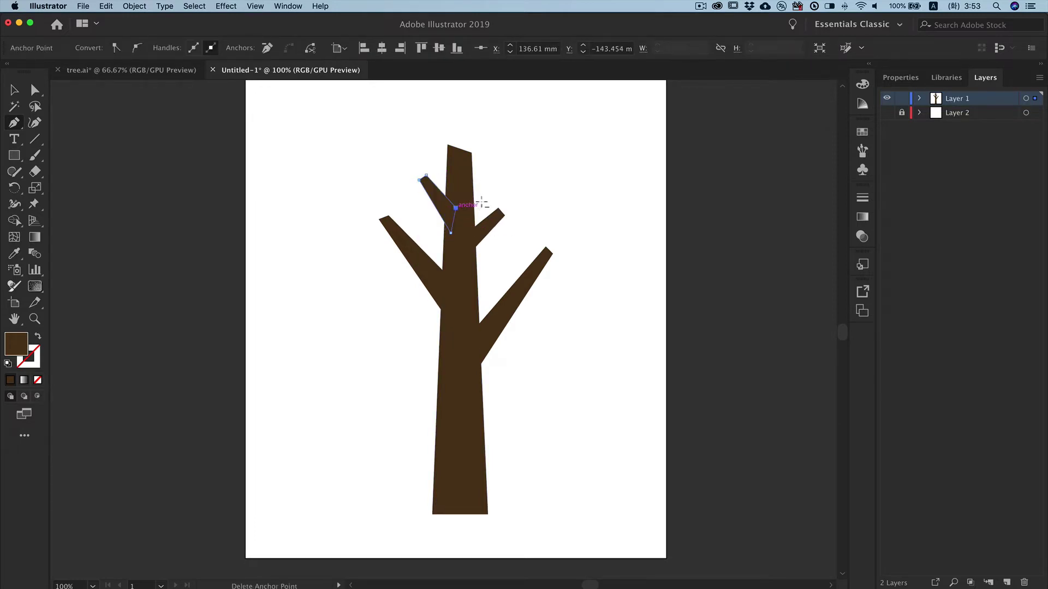
{"action": "left_click", "coordinate": [566, 186], "text": "ctrl"}
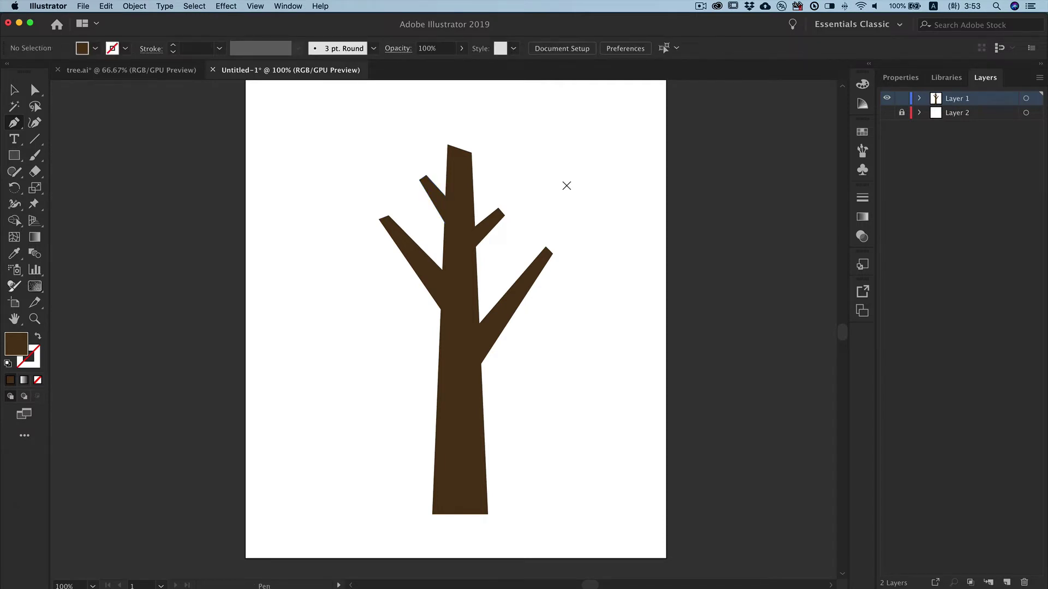
Outline the small upper-right branch shape
{"action": "left_click", "coordinate": [504, 216]}
{"action": "left_click", "coordinate": [471, 231]}
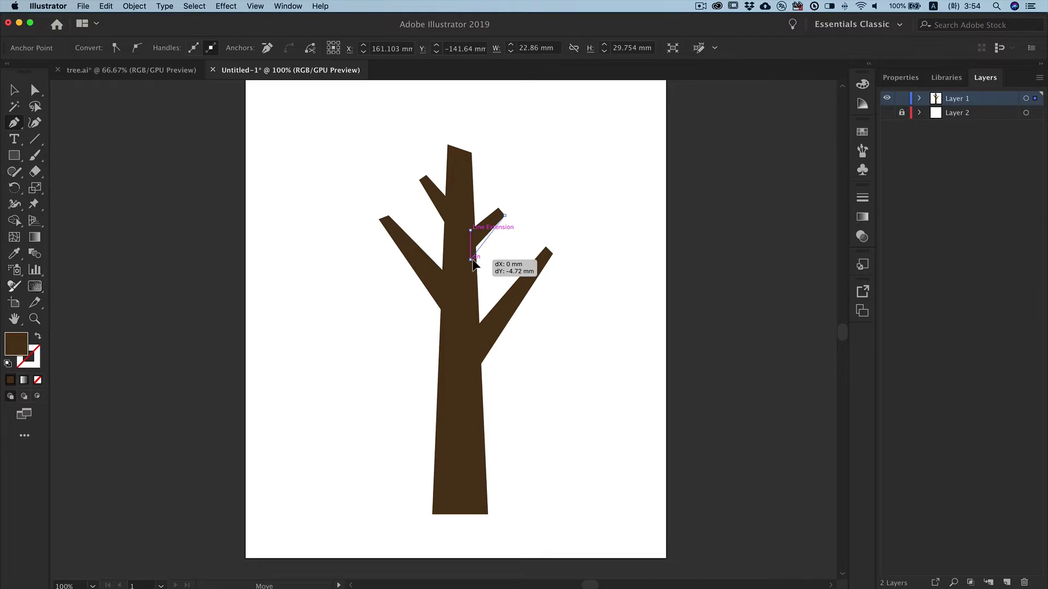
{"action": "left_click", "coordinate": [471, 261]}
{"action": "left_click", "coordinate": [504, 216]}
{"action": "left_click", "coordinate": [516, 252], "text": "ctrl"}
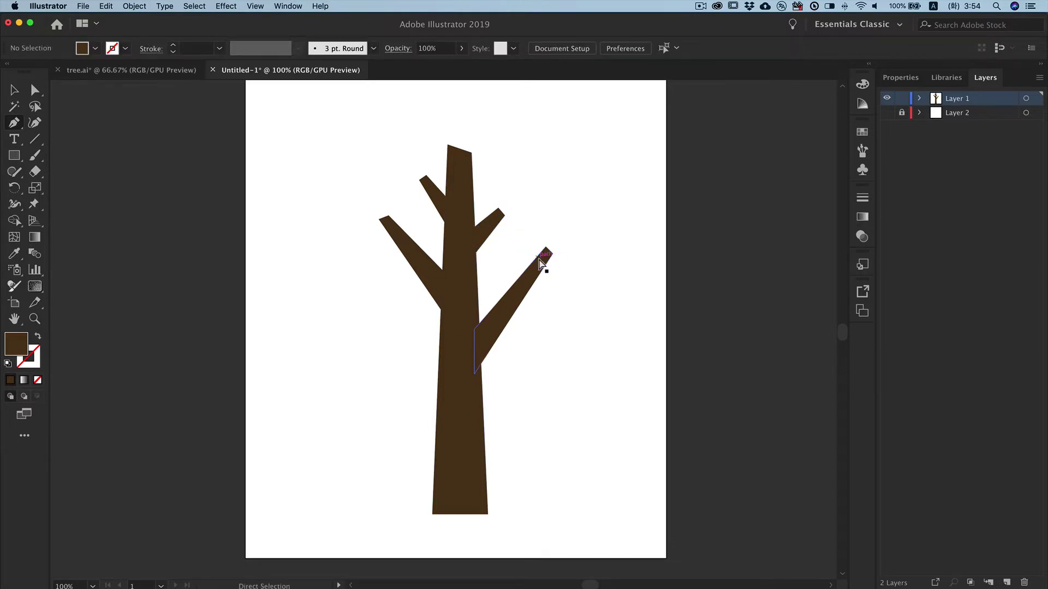
Select the left, upper and upper-right branch shapes together
{"action": "left_click", "coordinate": [539, 261], "text": "ctrl"}
{"action": "left_click", "coordinate": [511, 247], "text": "ctrl"}
{"action": "left_click_drag", "start_coordinate": [366, 189], "coordinate": [407, 250]}
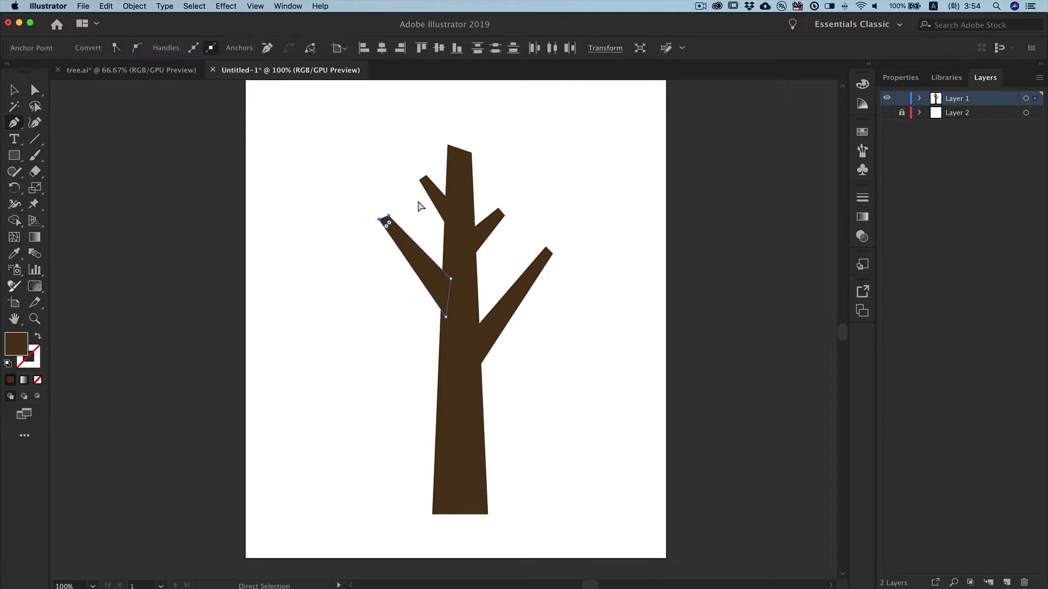
{"action": "left_click_drag", "start_coordinate": [415, 169], "coordinate": [434, 188]}
{"action": "left_click_drag", "start_coordinate": [510, 203], "coordinate": [506, 224]}
Fill all four branches with #2b1d0d, send them behind the trunk, and deselect
{"action": "left_click", "coordinate": [540, 257], "text": "ctrl+shift"}
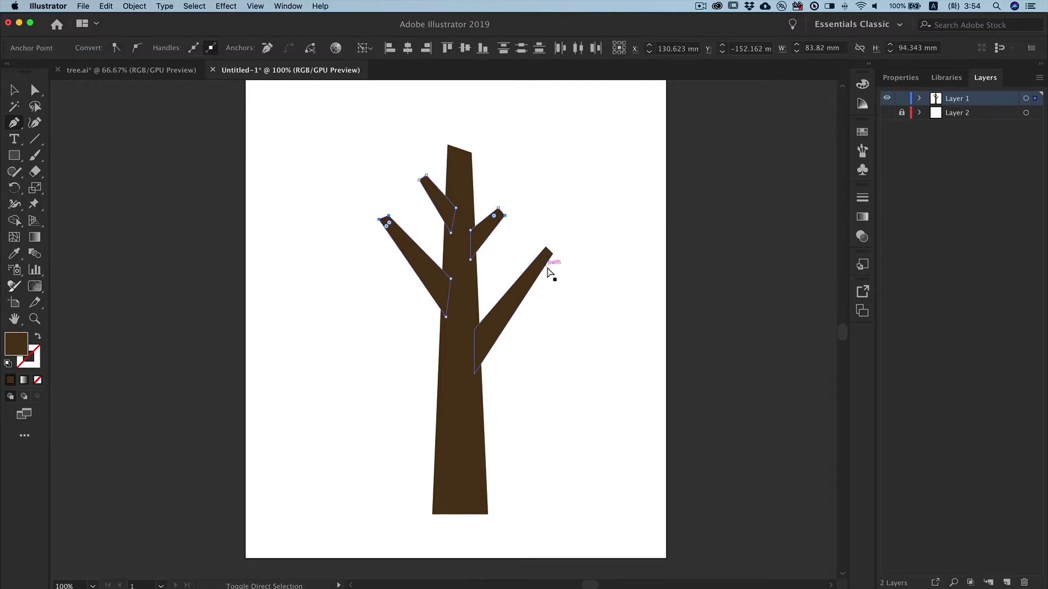
{"action": "left_click", "coordinate": [863, 85]}
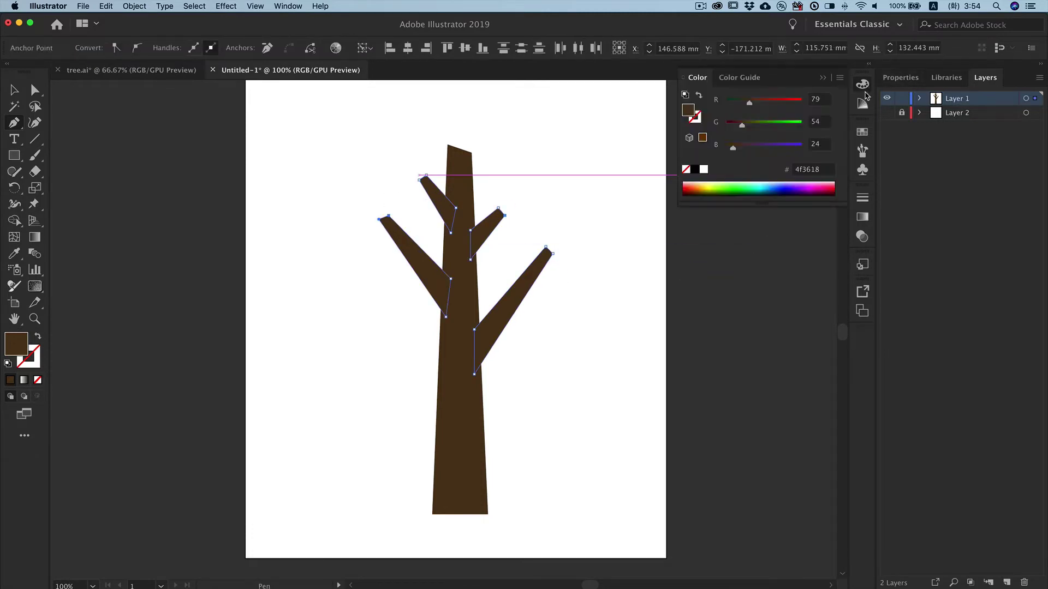
{"action": "left_click", "coordinate": [825, 172]}
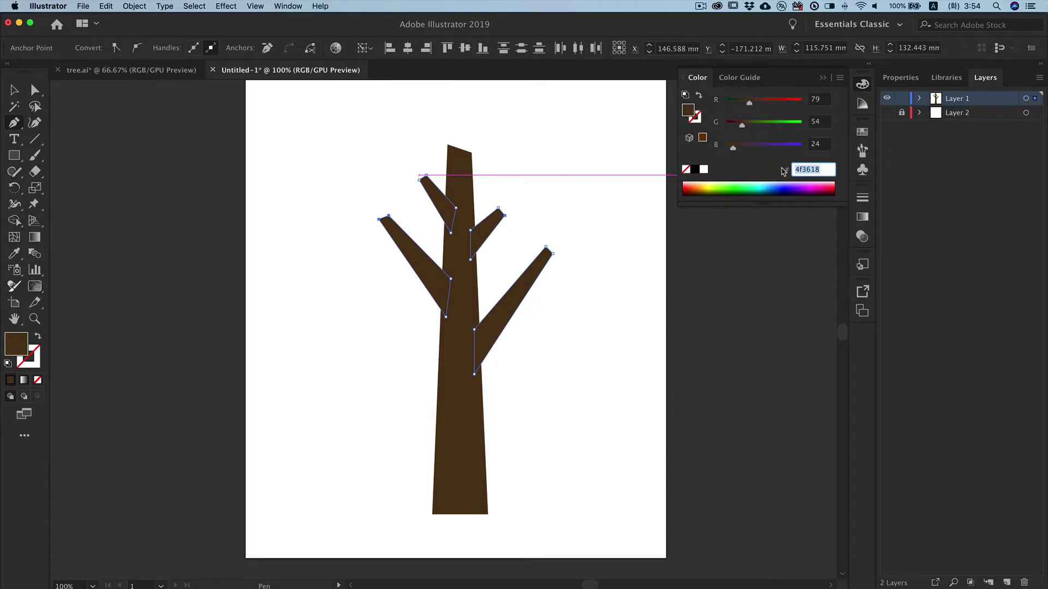
{"action": "type", "text": "2b1d0d"}
{"action": "key", "text": "Return"}
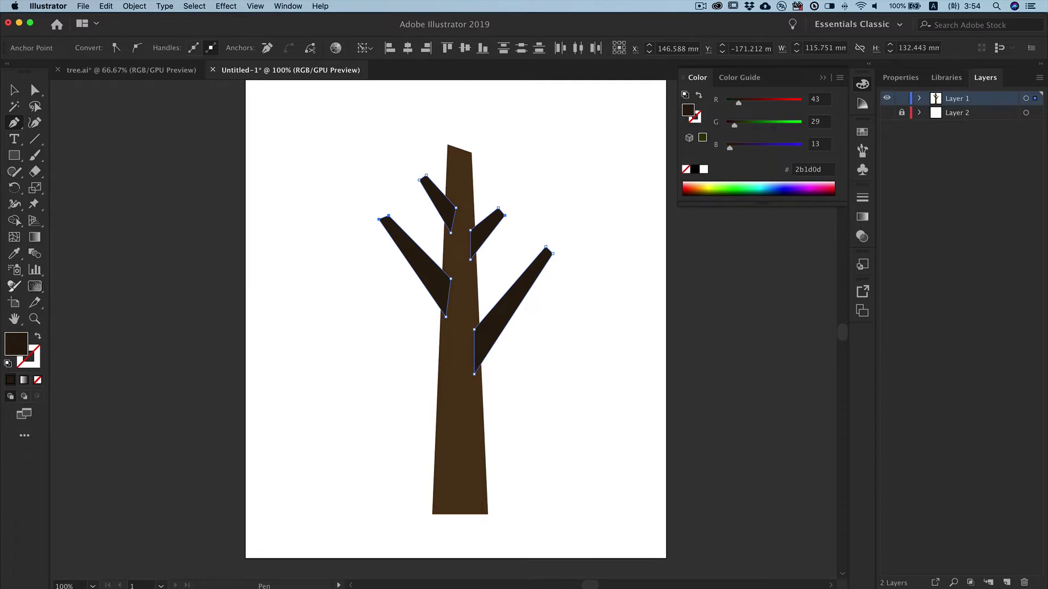
{"action": "key", "text": "super+shift+bracketleft"}
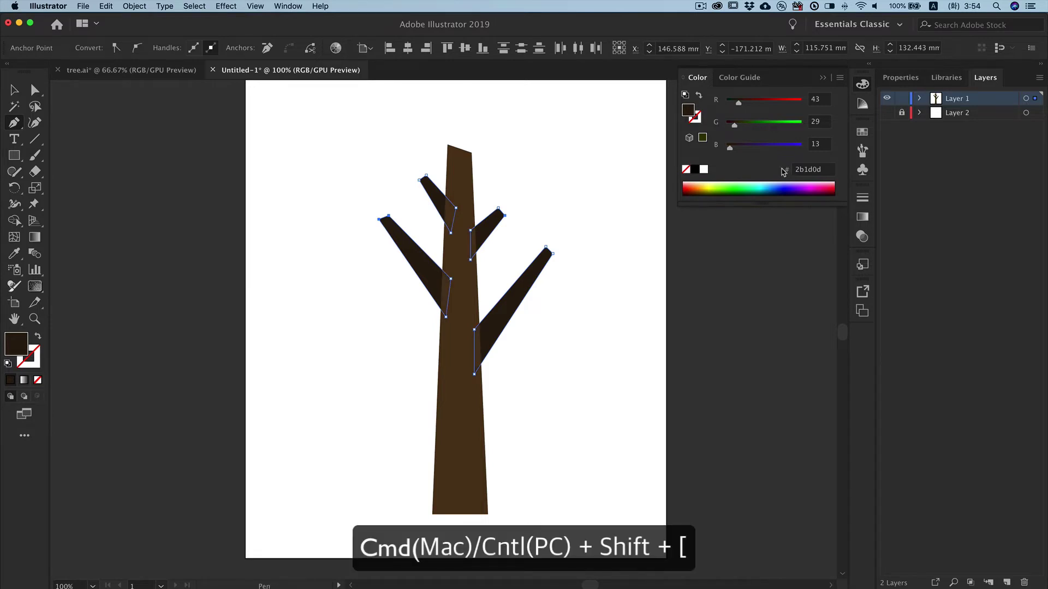
{"action": "left_click", "coordinate": [823, 80]}
{"action": "key", "text": "super+shift+a"}
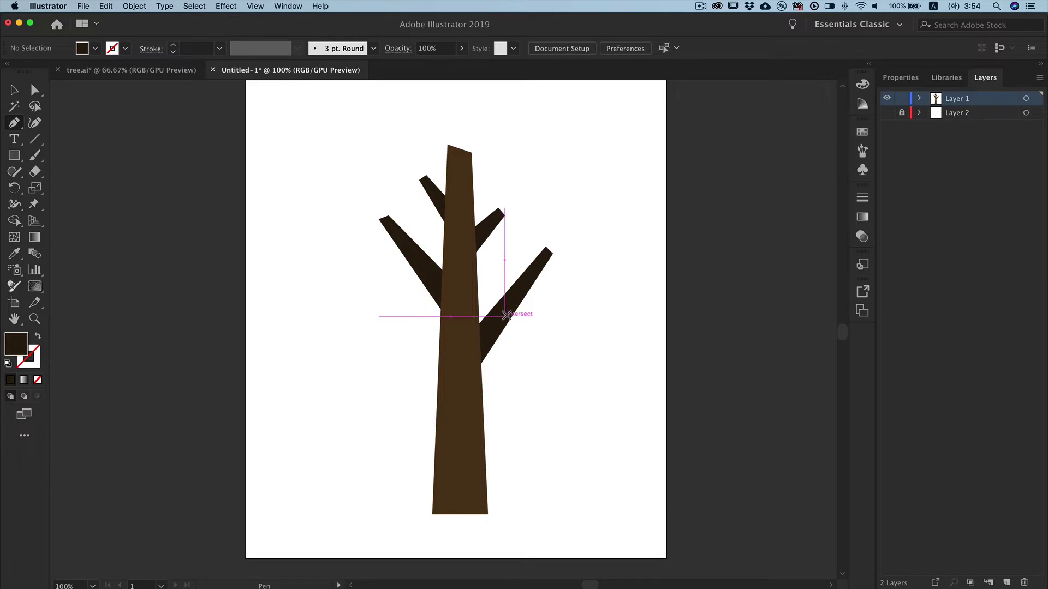
Draw two small twigs on the large right branch, one angled and one upright
{"action": "left_click", "coordinate": [505, 316]}
{"action": "left_click_drag", "start_coordinate": [544, 304], "coordinate": [544, 297]}
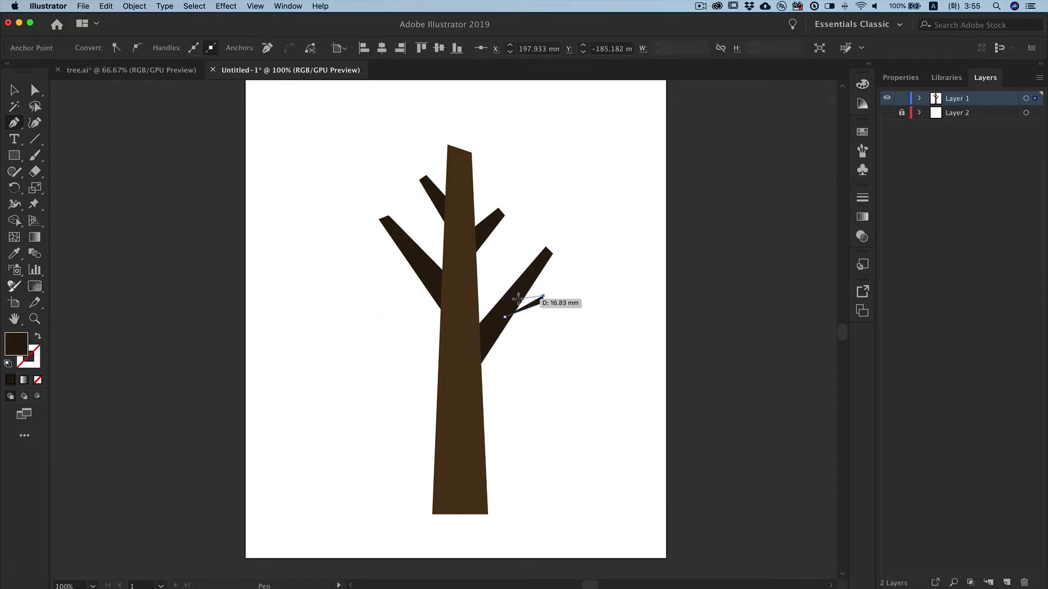
{"action": "left_click", "coordinate": [519, 299]}
{"action": "left_click", "coordinate": [505, 315]}
{"action": "left_click", "coordinate": [607, 304], "text": "ctrl"}
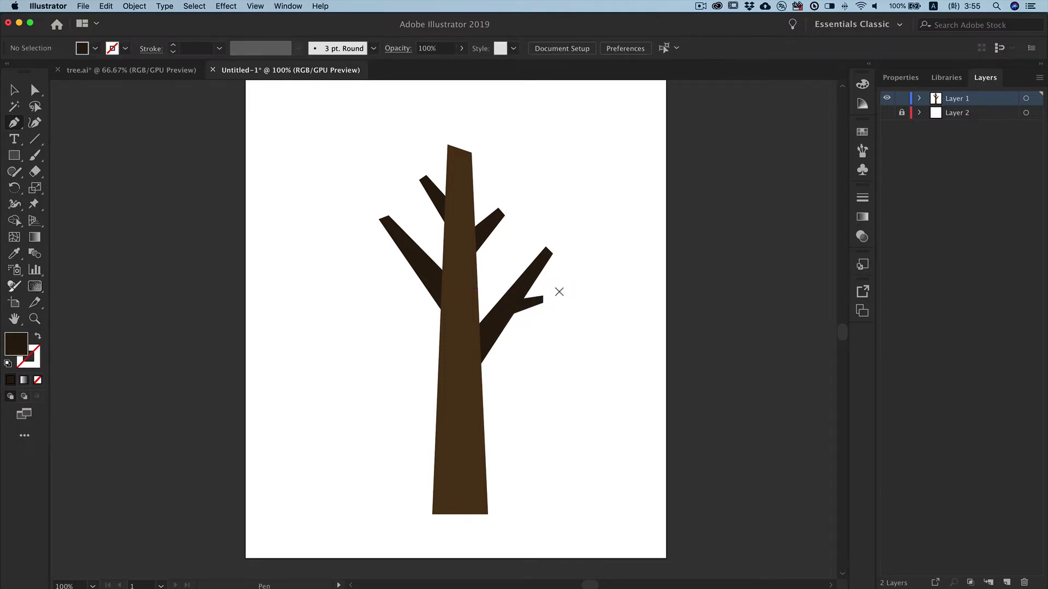
{"action": "left_click", "coordinate": [514, 287]}
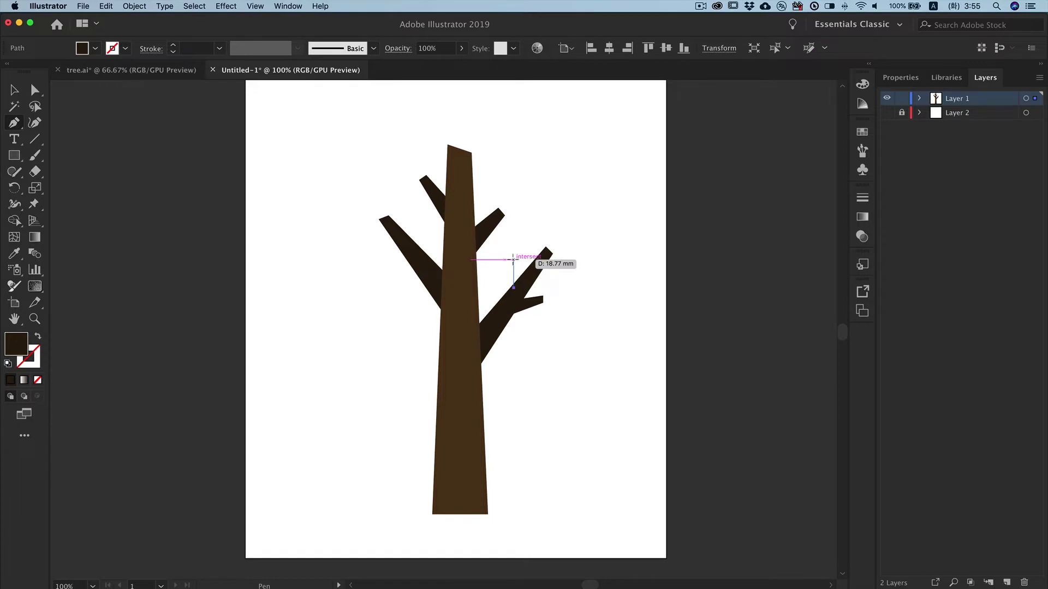
{"action": "left_click", "coordinate": [514, 260]}
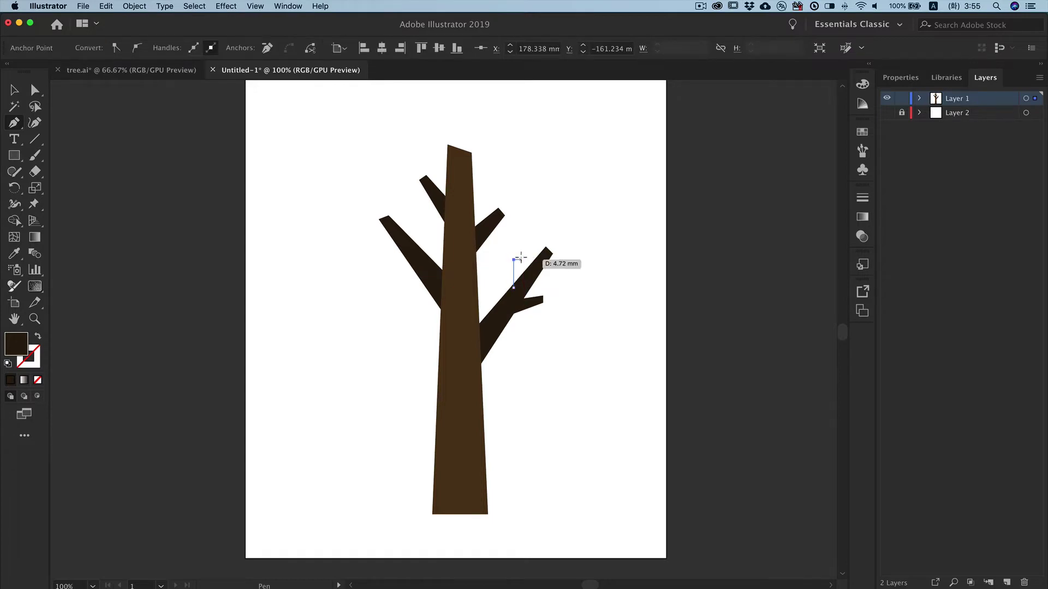
{"action": "left_click", "coordinate": [520, 260]}
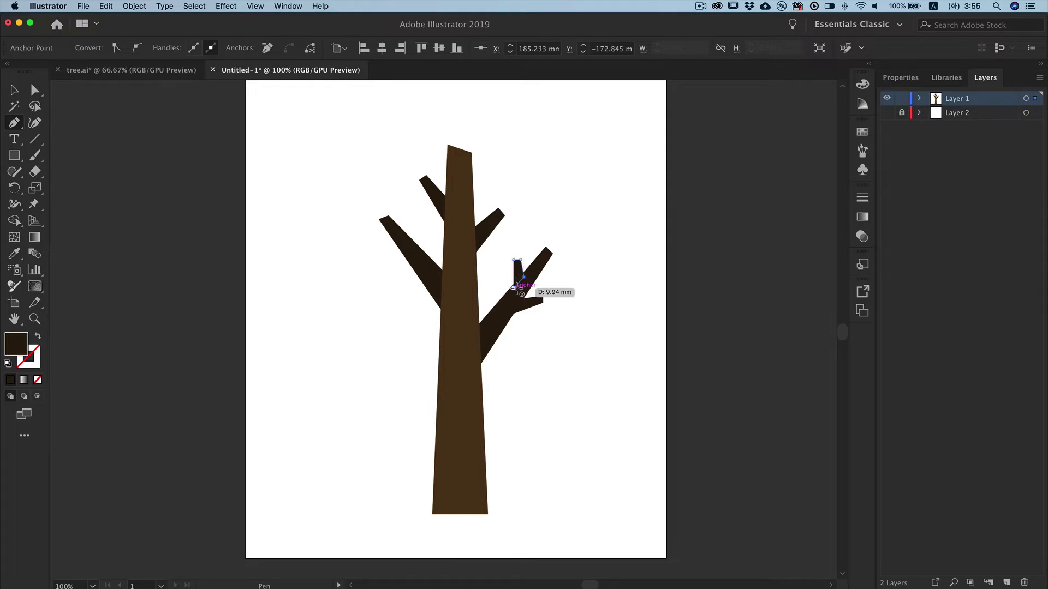
{"action": "left_click", "coordinate": [526, 284]}
{"action": "left_click", "coordinate": [604, 291], "text": "super"}
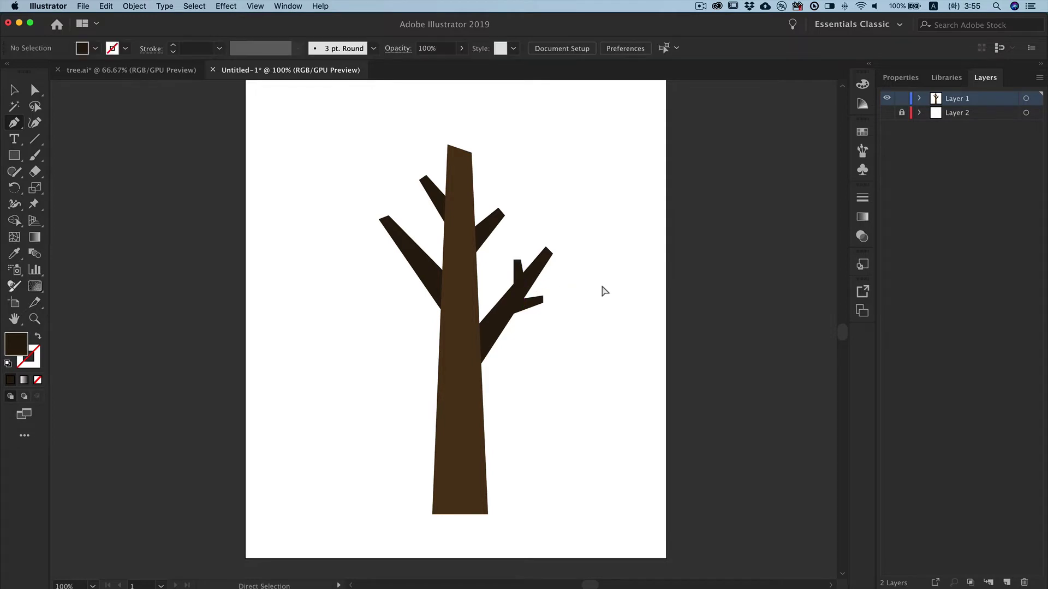
Add twigs to the left and upper-left branches, then clear the selection
{"action": "left_click", "coordinate": [420, 270]}
{"action": "left_click", "coordinate": [388, 266]}
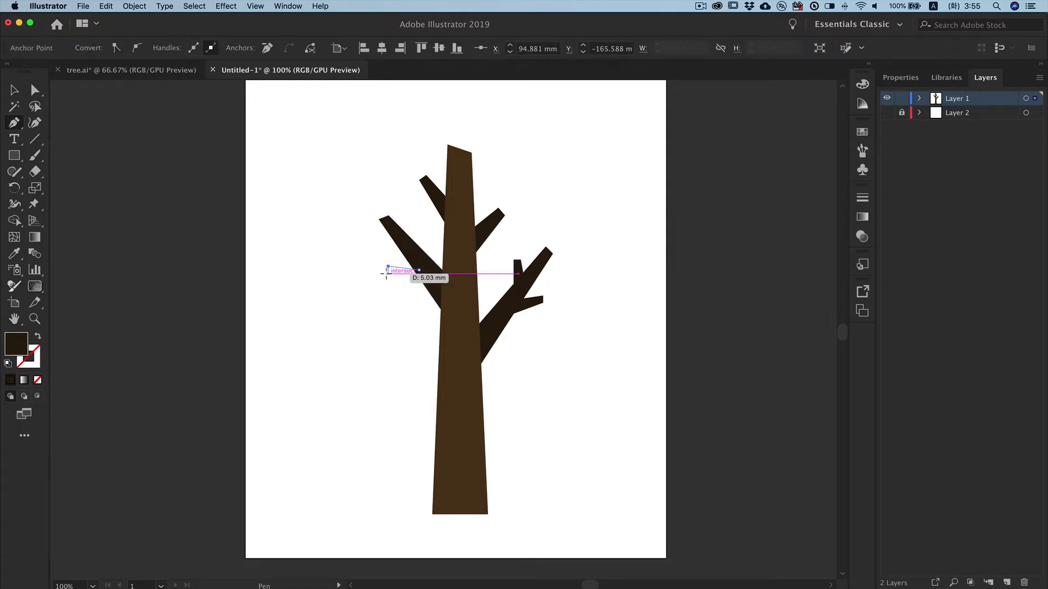
{"action": "left_click", "coordinate": [385, 273]}
{"action": "left_click", "coordinate": [434, 291]}
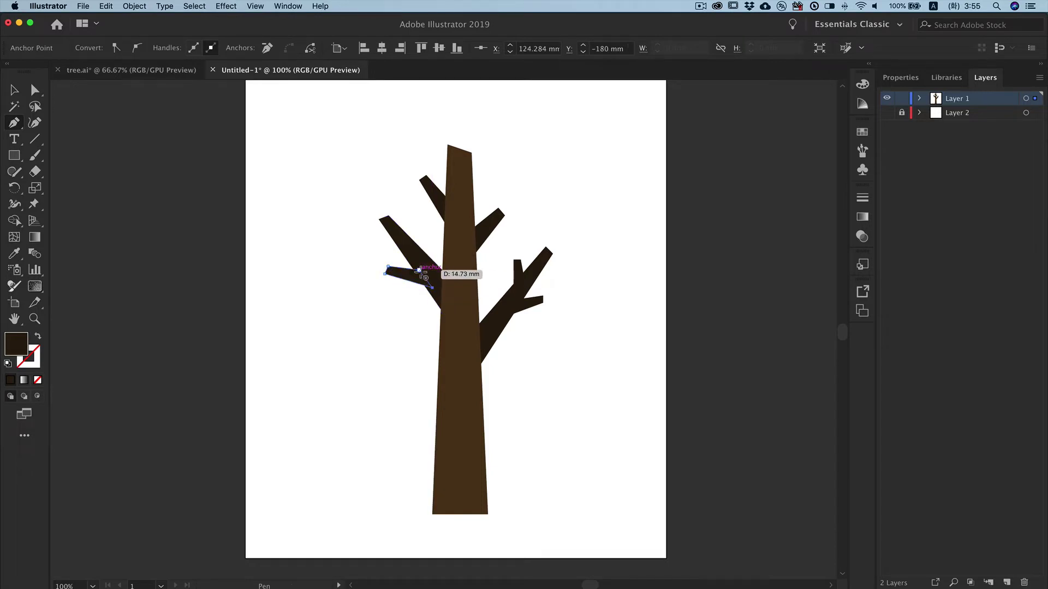
{"action": "left_click", "coordinate": [420, 269]}
{"action": "left_click", "coordinate": [431, 223], "text": "ctrl"}
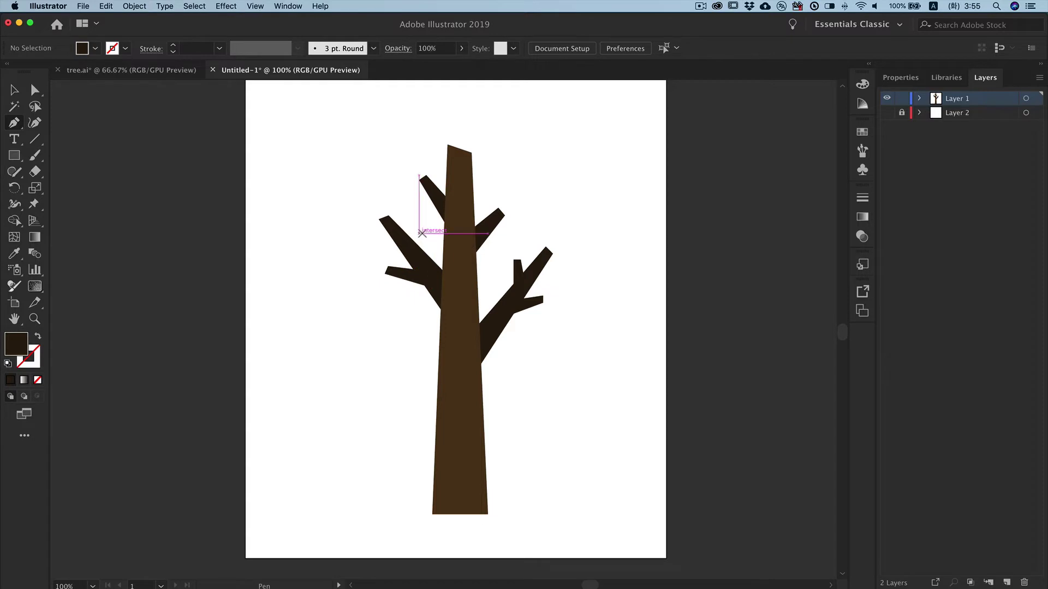
{"action": "left_click_drag", "start_coordinate": [415, 248], "coordinate": [415, 225]}
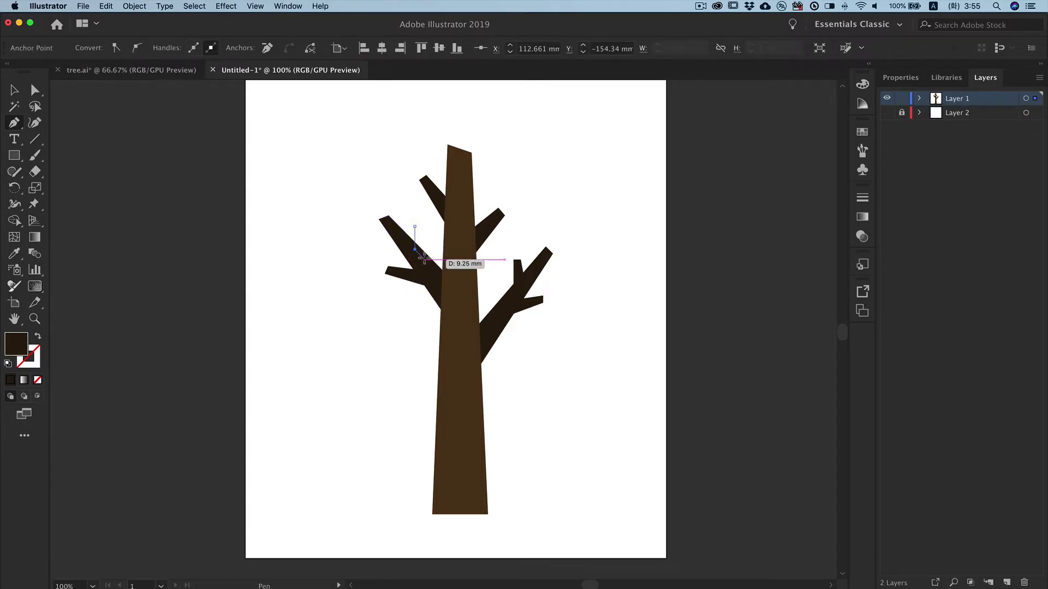
{"action": "left_click", "coordinate": [424, 260]}
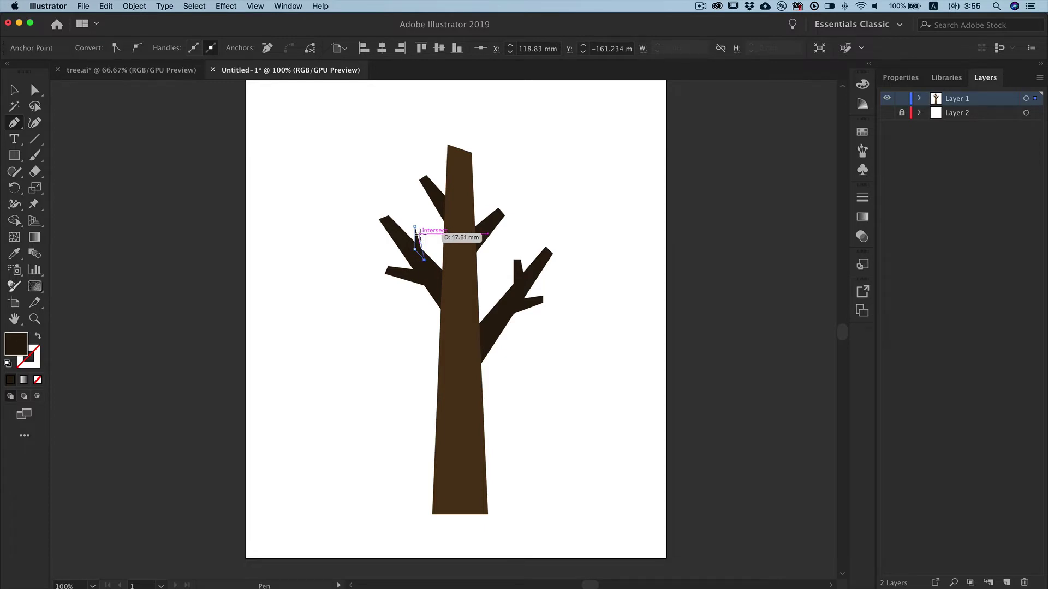
{"action": "left_click", "coordinate": [423, 233]}
{"action": "left_click", "coordinate": [417, 229]}
{"action": "key", "text": "super+shift+a"}
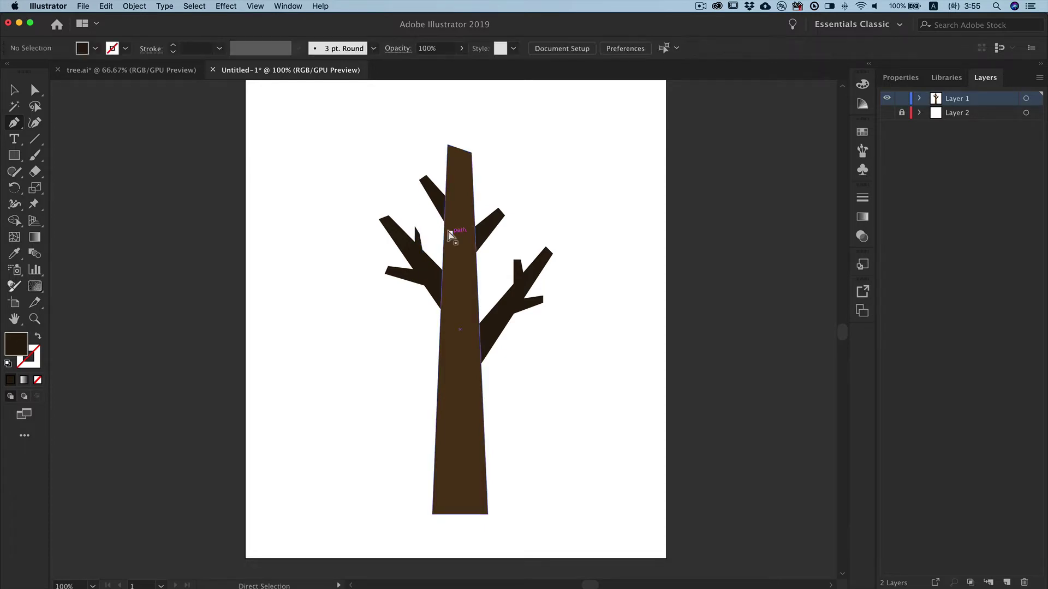
{"action": "left_click", "coordinate": [451, 232]}
{"action": "key", "text": "super+shift+a"}
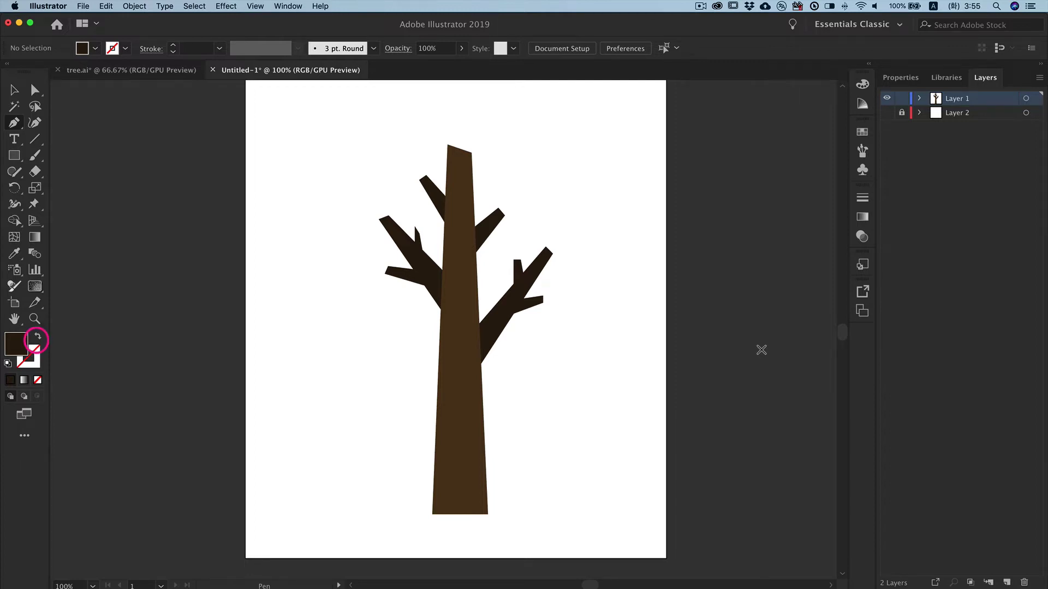
Draw a curved, stroke-only dark bark line up the trunk
{"action": "left_click", "coordinate": [37, 341]}
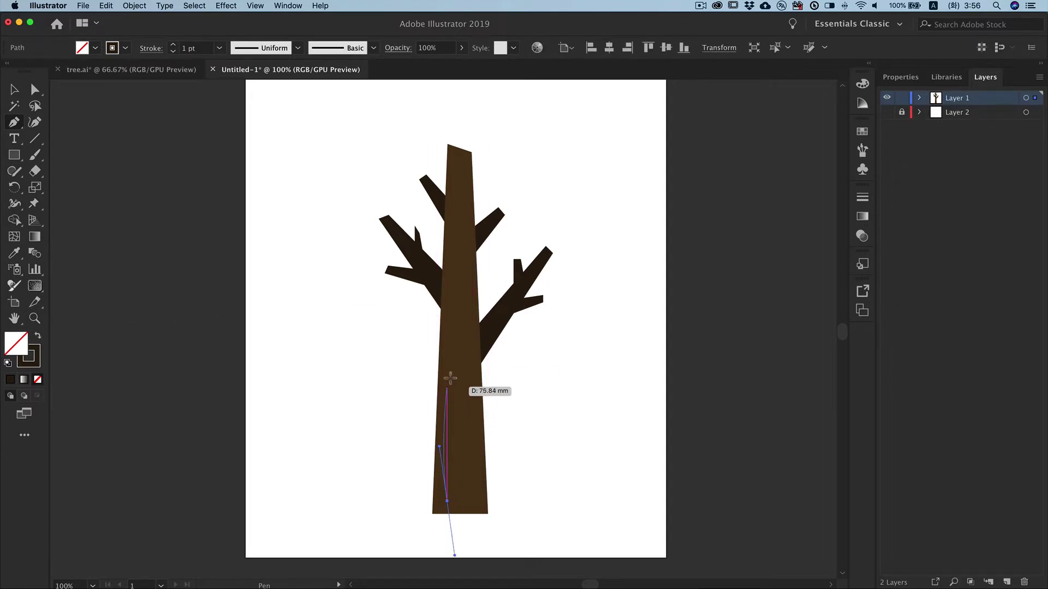
{"action": "left_click_drag", "start_coordinate": [451, 341], "coordinate": [442, 293]}
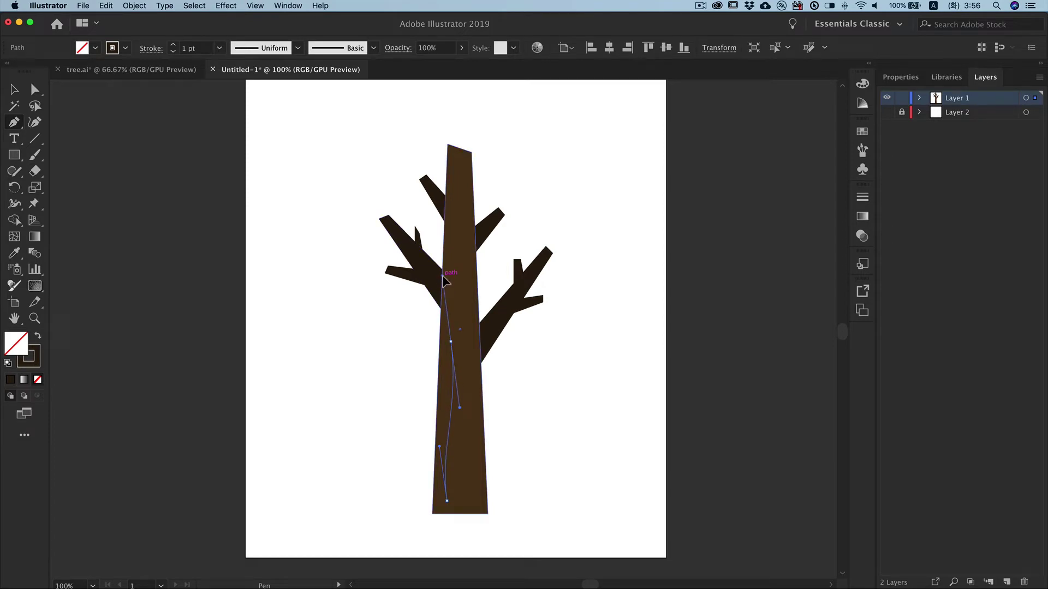
{"action": "left_click_drag", "start_coordinate": [443, 278], "coordinate": [445, 276]}
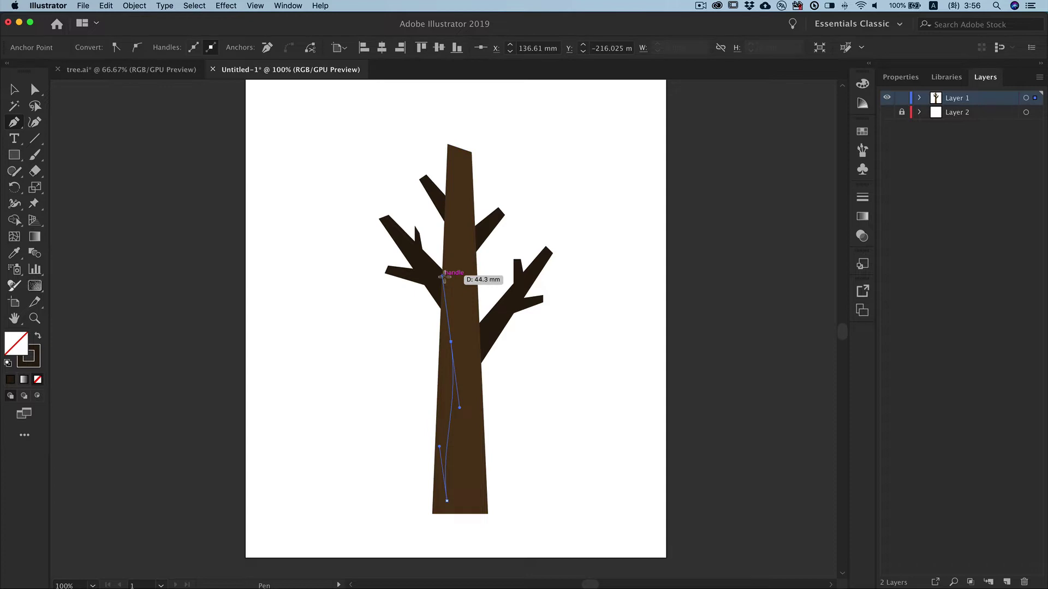
{"action": "left_click", "coordinate": [390, 358], "text": "super"}
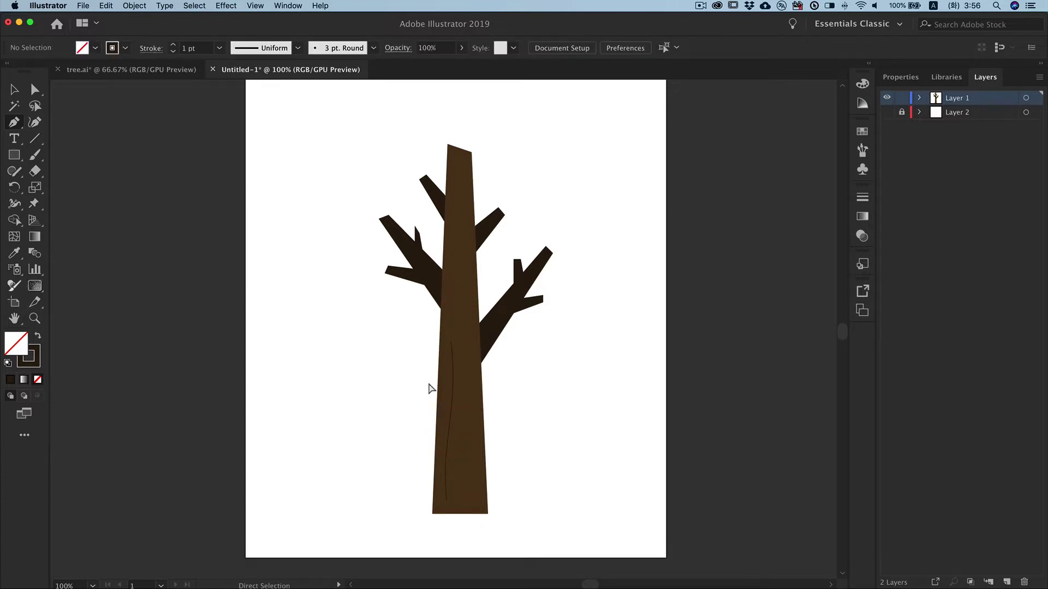
Zoom in and swell the bark line's middle into a tapered 7.286 pt stroke
{"action": "left_click", "coordinate": [461, 419], "text": "super"}
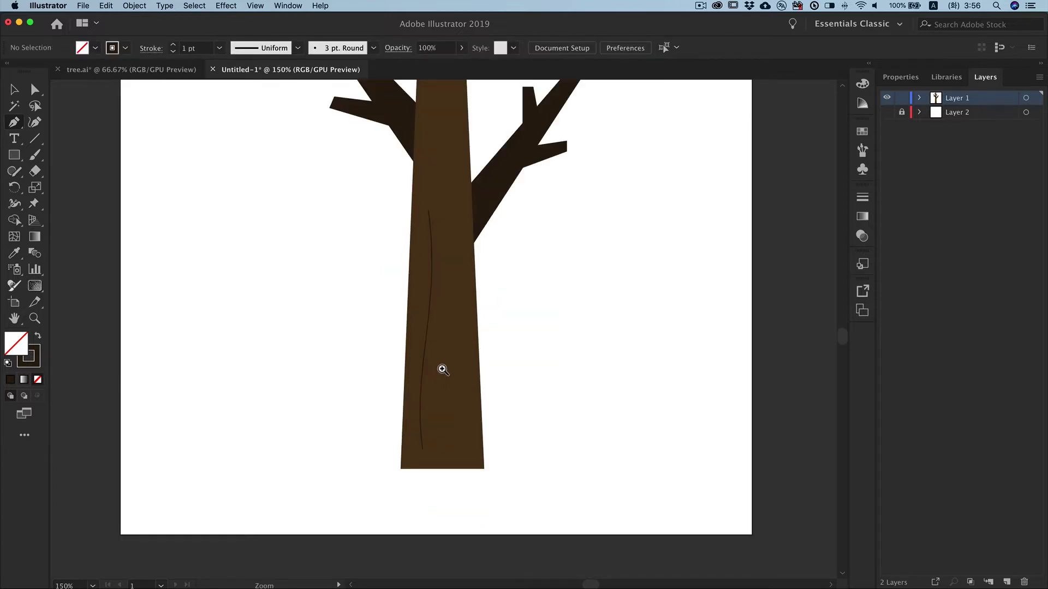
{"action": "left_click", "coordinate": [431, 326], "text": "super"}
{"action": "left_click", "coordinate": [437, 345], "text": "super"}
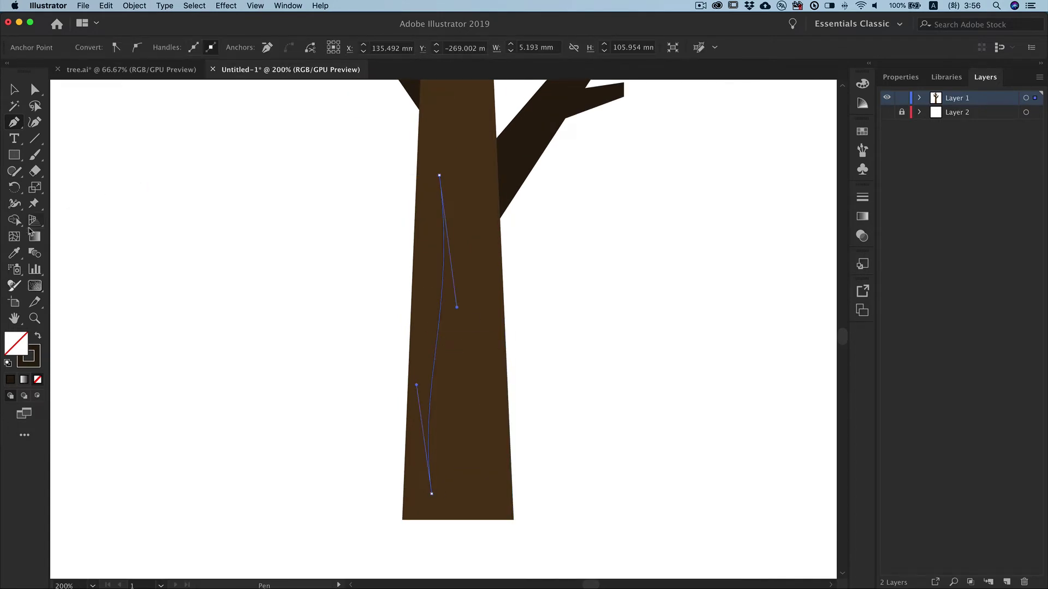
{"action": "left_click", "coordinate": [14, 206]}
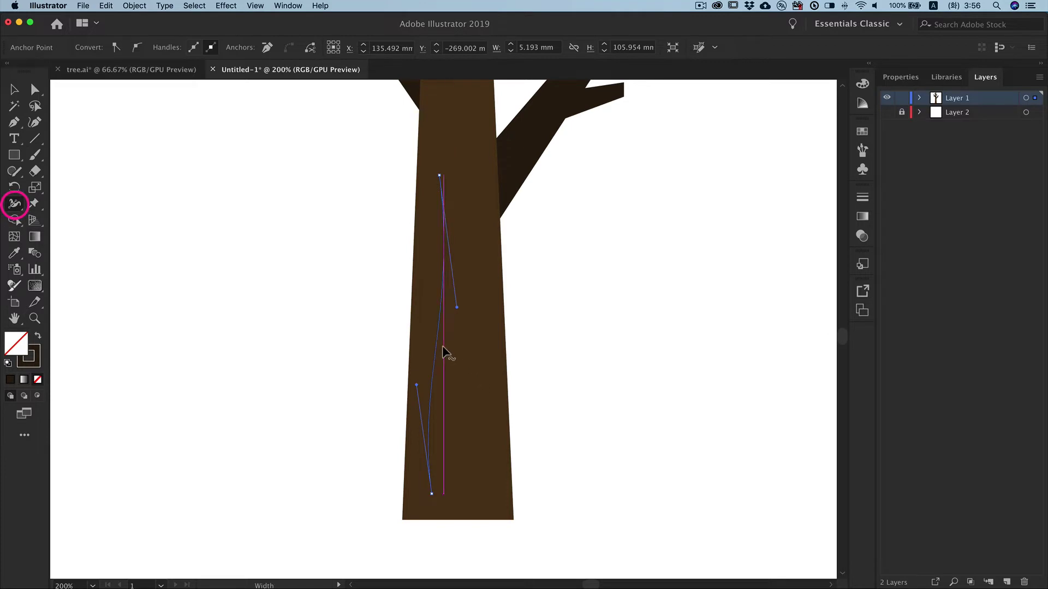
{"action": "left_click_drag", "start_coordinate": [438, 327], "coordinate": [441, 326]}
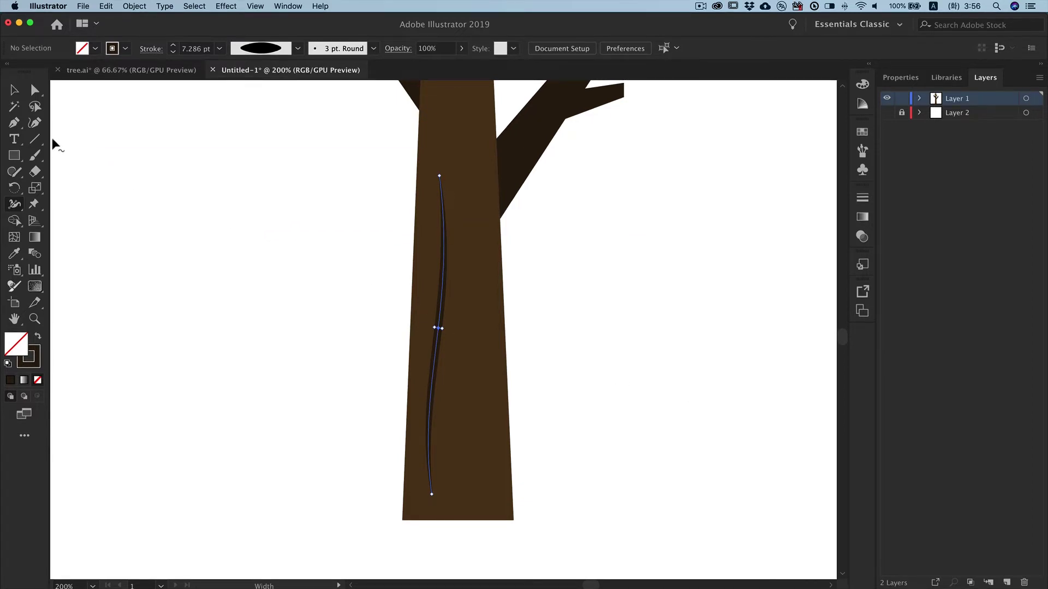
Draw a long curved bark path down the left side of the upper trunk
{"action": "left_click", "coordinate": [11, 127]}
{"action": "left_click_drag", "start_coordinate": [564, 336], "coordinate": [547, 437]}
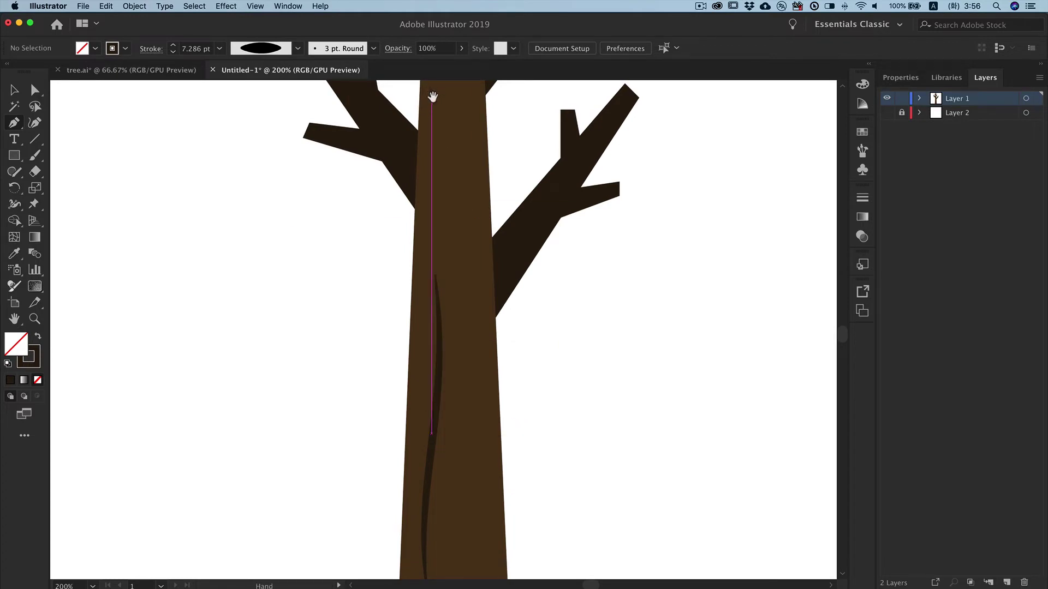
{"action": "left_click_drag", "start_coordinate": [432, 96], "coordinate": [433, 140]}
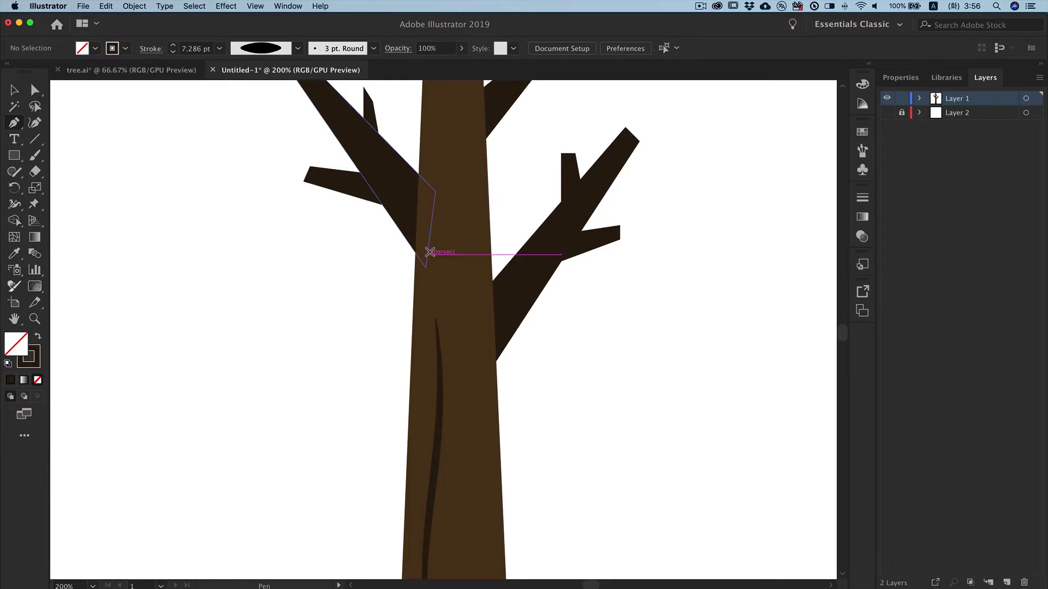
{"action": "left_click", "coordinate": [450, 121]}
{"action": "left_click", "coordinate": [435, 210]}
{"action": "left_click", "coordinate": [420, 299]}
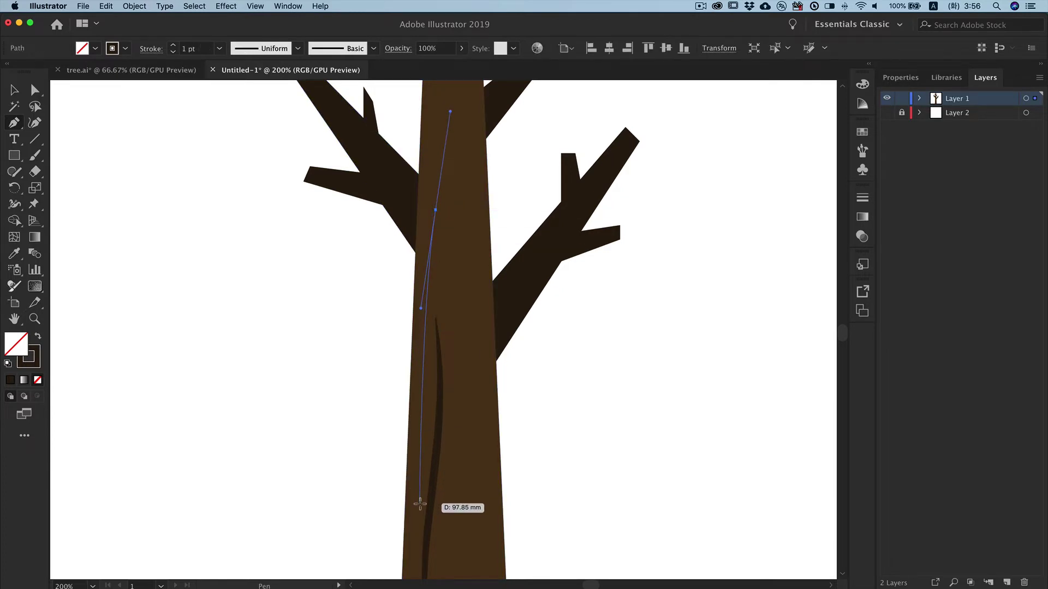
{"action": "left_click_drag", "start_coordinate": [420, 503], "coordinate": [404, 578]}
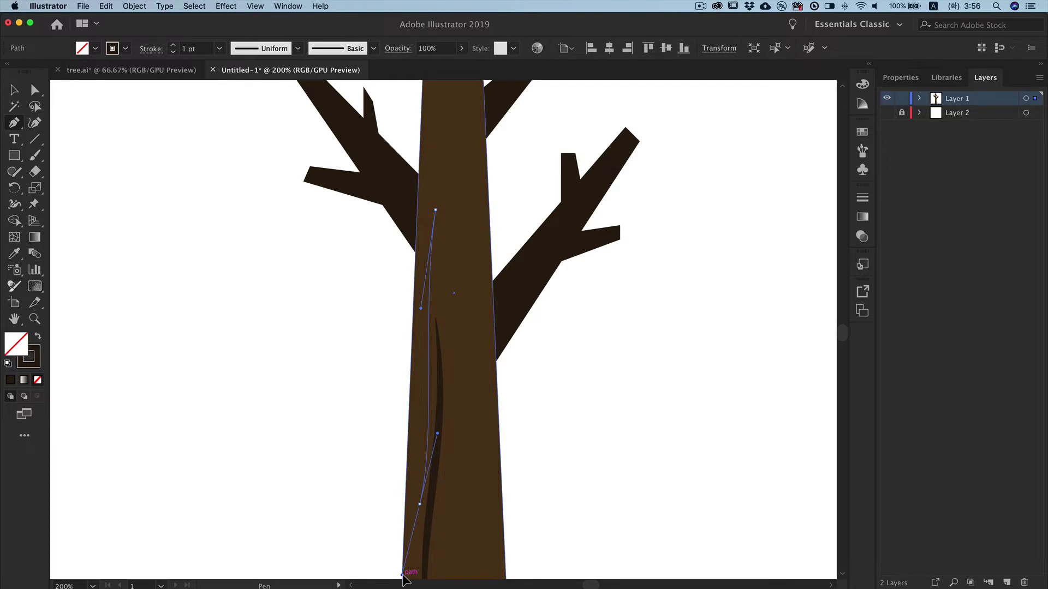
{"action": "left_click_drag", "start_coordinate": [404, 580], "coordinate": [399, 408]}
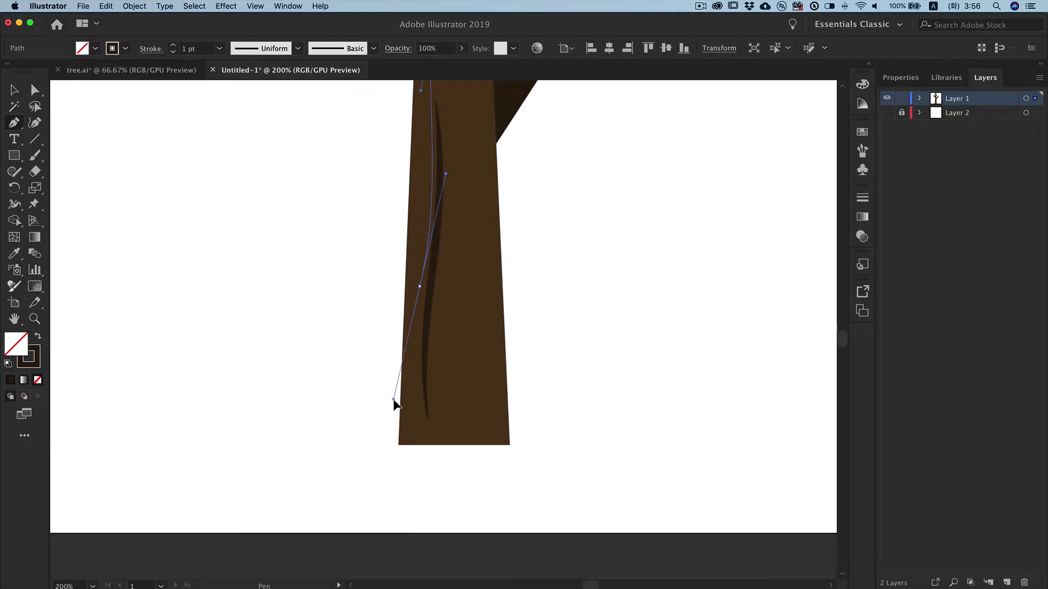
Adjust the bark curve's handle and widen its middle to a tapered 4.608 pt stroke
{"action": "scroll", "coordinate": [470, 367], "scroll_direction": "up", "scroll_amount": 5}
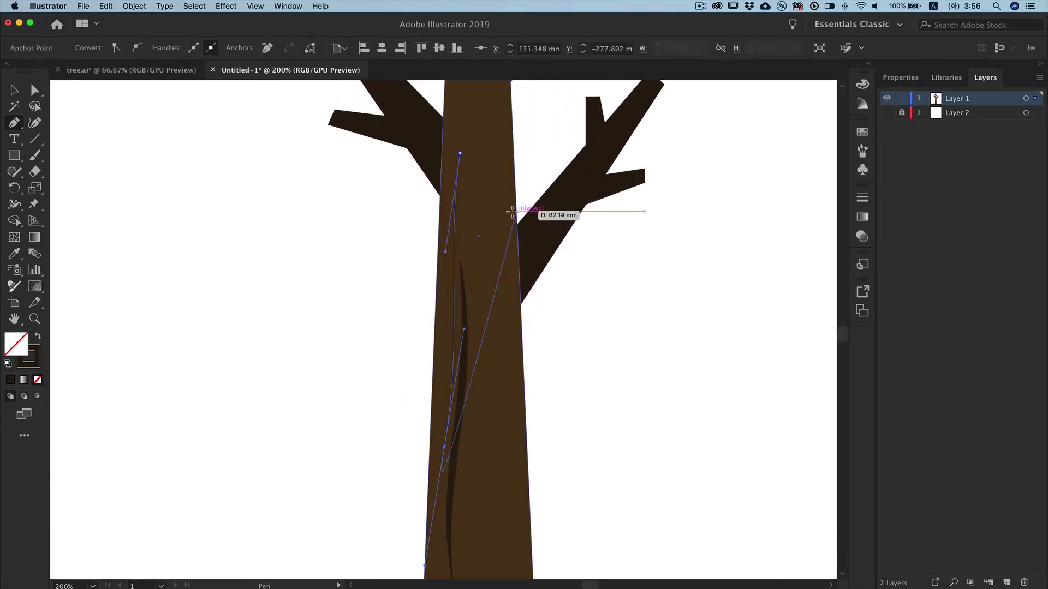
{"action": "left_click_drag", "start_coordinate": [446, 252], "coordinate": [431, 284]}
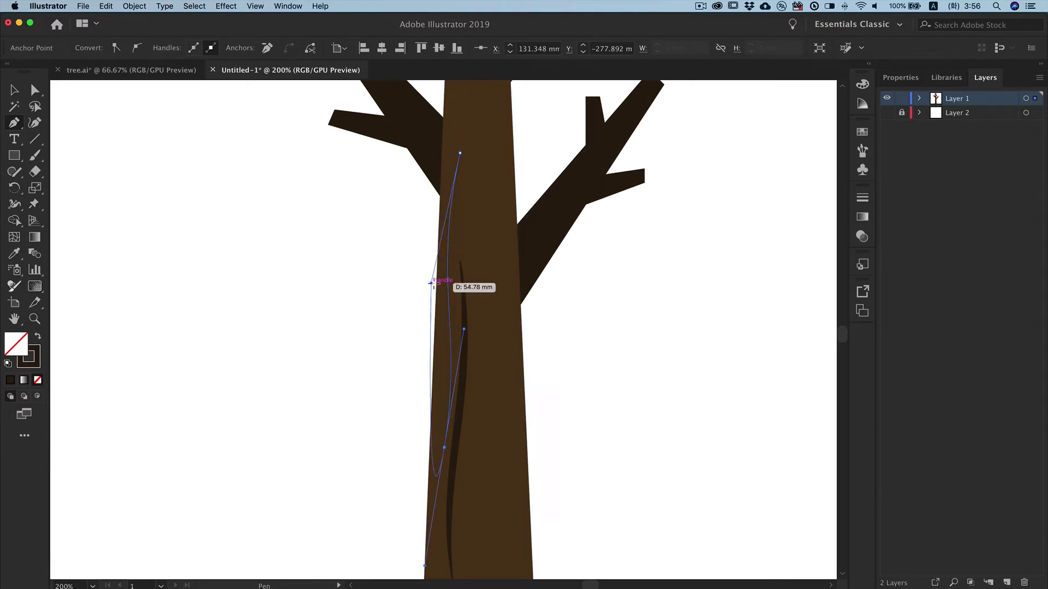
{"action": "left_click", "coordinate": [379, 284], "text": "super"}
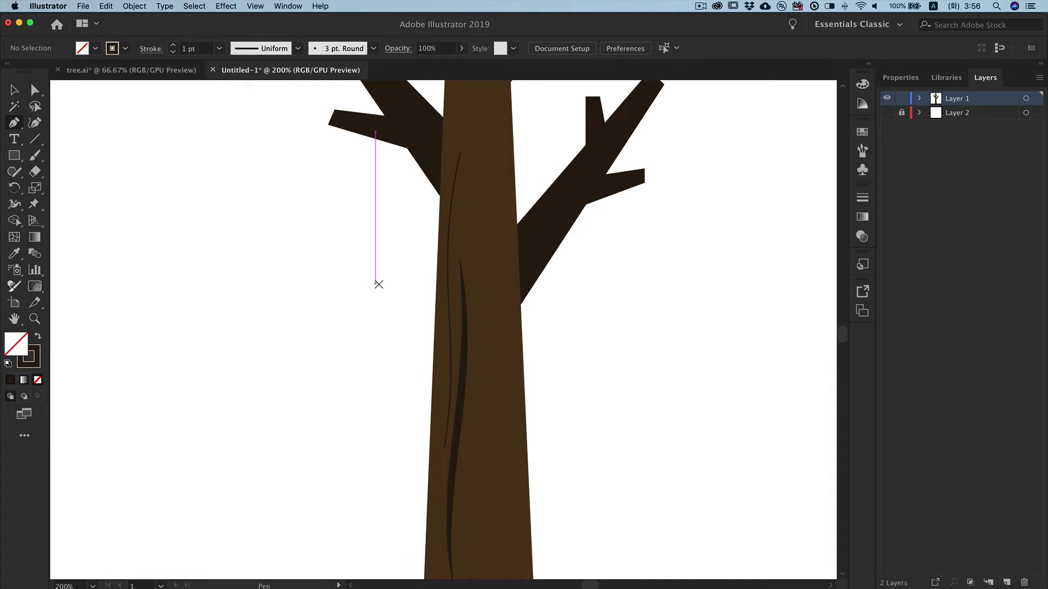
{"action": "left_click", "coordinate": [447, 289], "text": "super"}
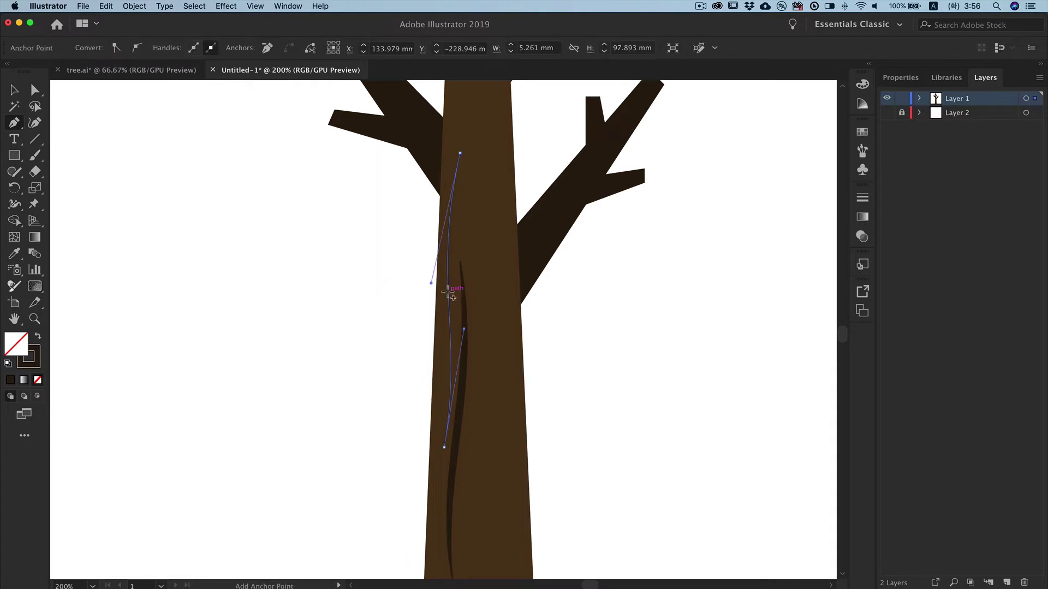
{"action": "left_click", "coordinate": [14, 204]}
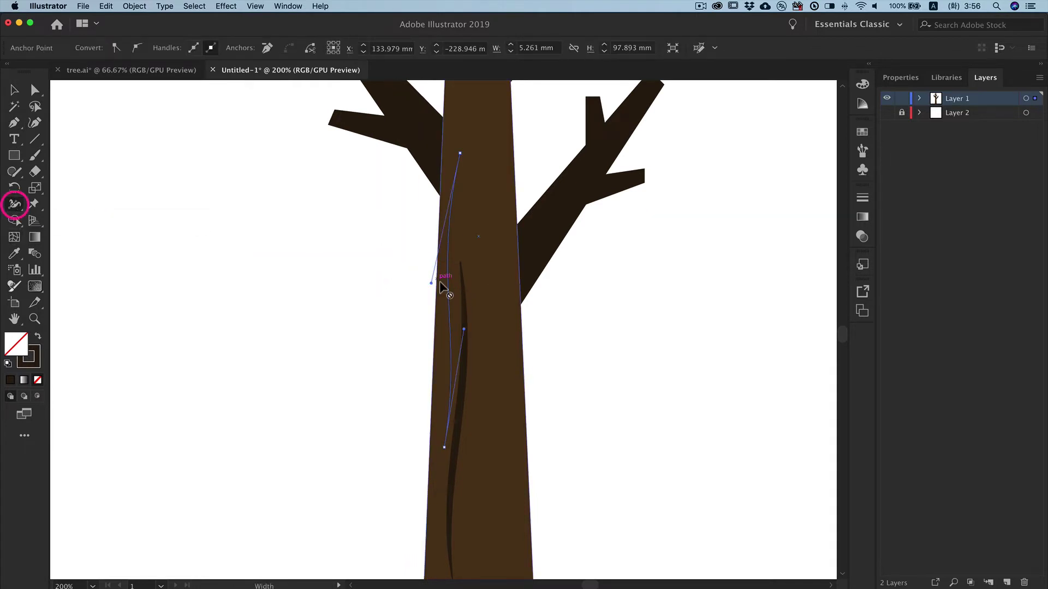
{"action": "left_click_drag", "start_coordinate": [447, 284], "coordinate": [451, 289]}
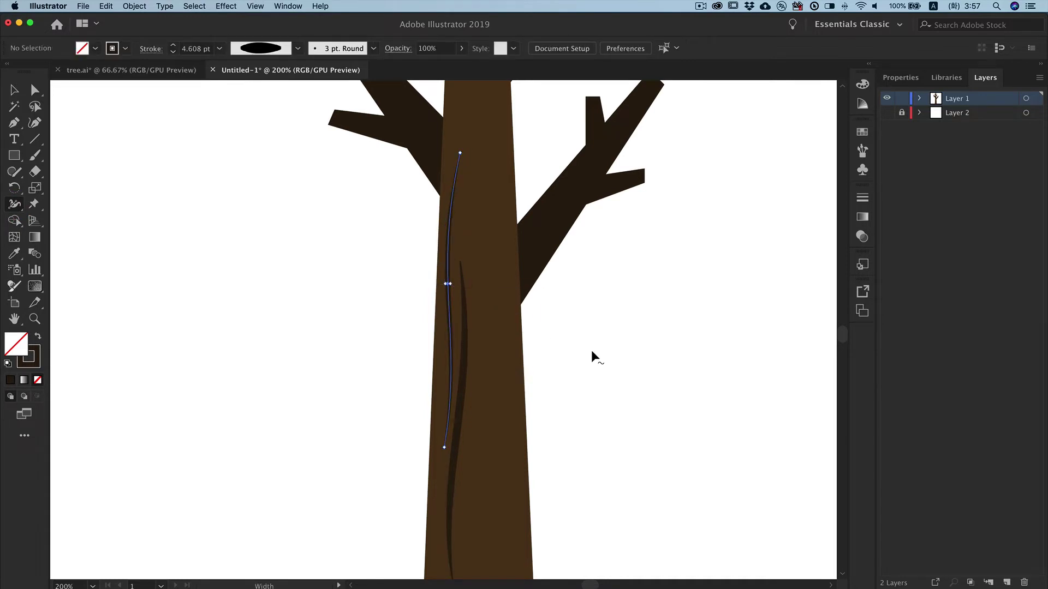
Zoom out to 150% and draw a curved bark path up the trunk's middle
{"action": "left_click", "coordinate": [14, 90]}
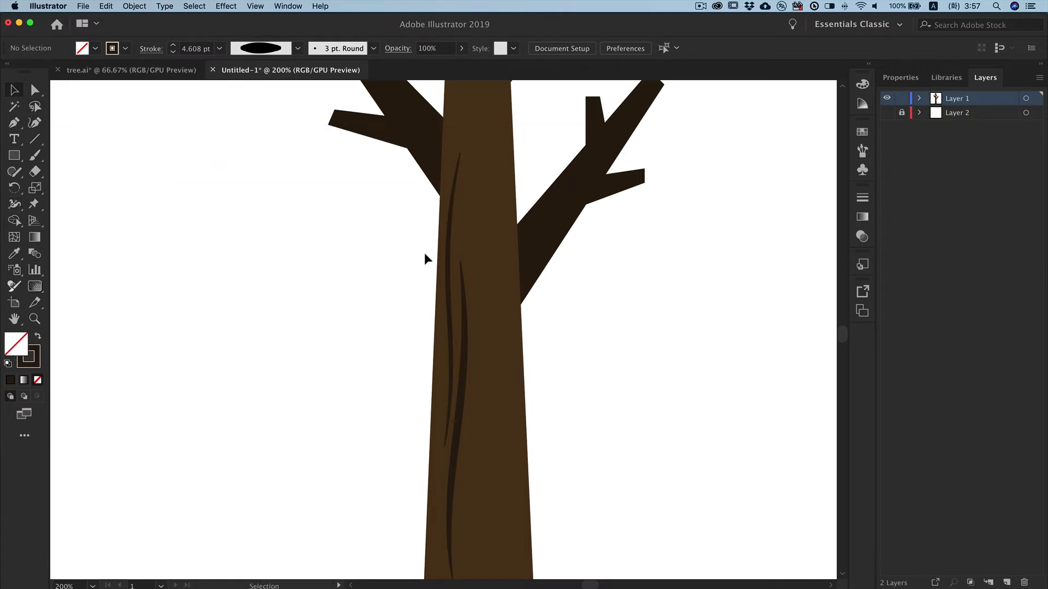
{"action": "left_click", "coordinate": [552, 395], "text": "alt"}
{"action": "left_click_drag", "start_coordinate": [482, 346], "coordinate": [513, 367]}
{"action": "key", "text": "p"}
{"action": "left_click", "coordinate": [465, 540]}
{"action": "left_click_drag", "start_coordinate": [460, 460], "coordinate": [454, 379]}
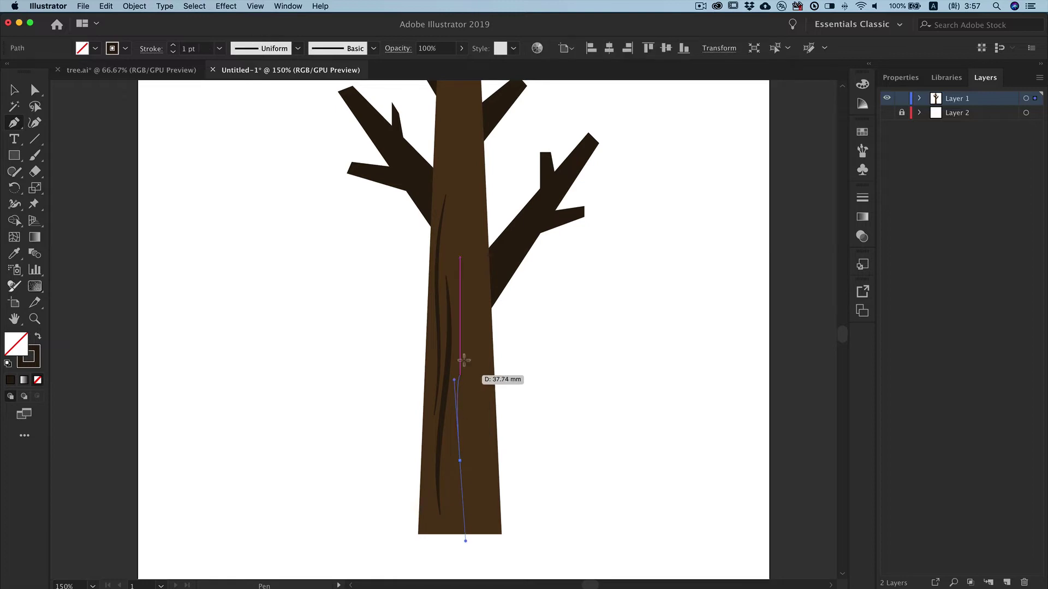
{"action": "left_click_drag", "start_coordinate": [453, 174], "coordinate": [440, 144]}
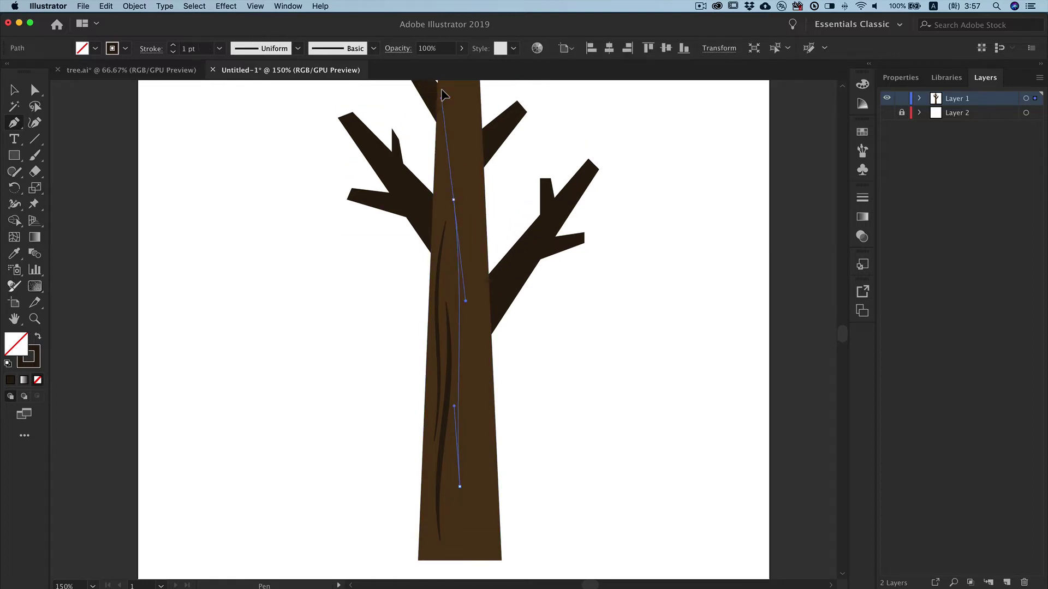
{"action": "left_click_drag", "start_coordinate": [471, 275], "coordinate": [471, 317]}
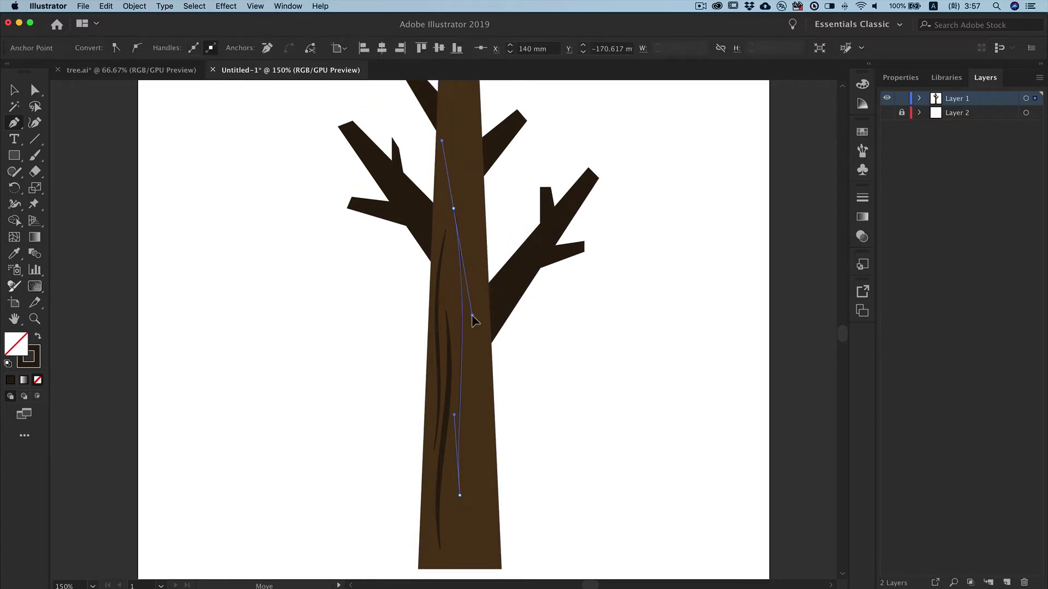
{"action": "left_click_drag", "start_coordinate": [451, 421], "coordinate": [449, 385]}
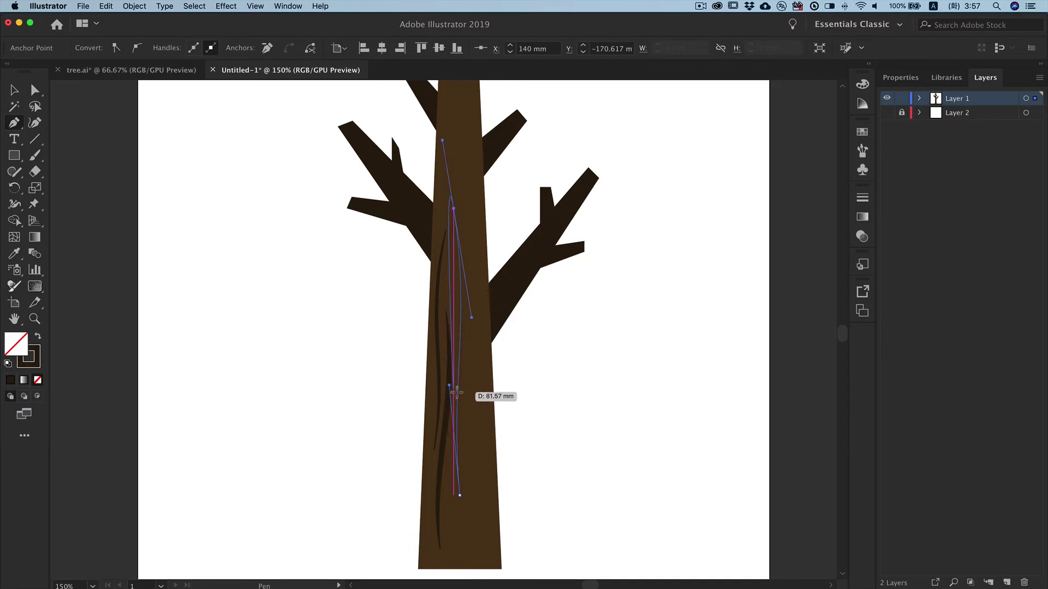
{"action": "left_click", "coordinate": [527, 393], "text": "super"}
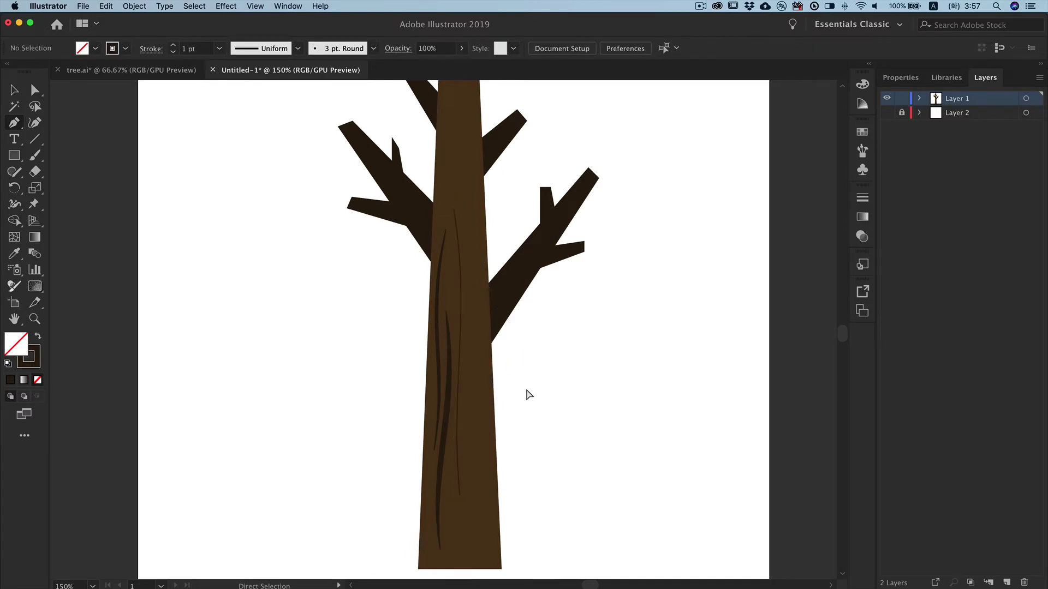
Widen the new streak's middle into a tapered 6.647 pt stroke and deselect it
{"action": "left_click", "coordinate": [462, 346], "text": "super"}
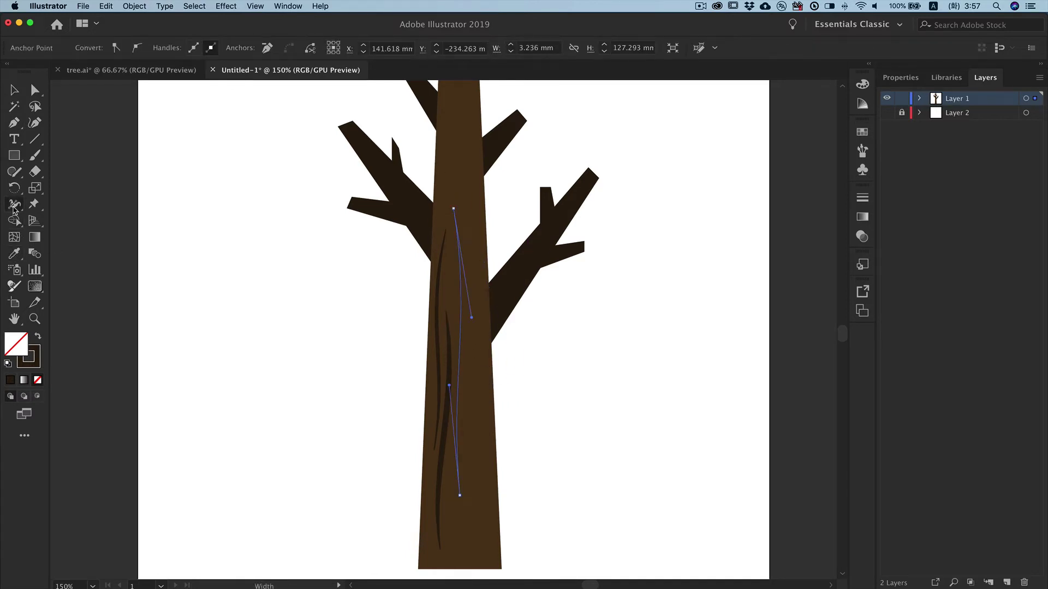
{"action": "left_click", "coordinate": [15, 205]}
{"action": "left_click_drag", "start_coordinate": [459, 333], "coordinate": [463, 339]}
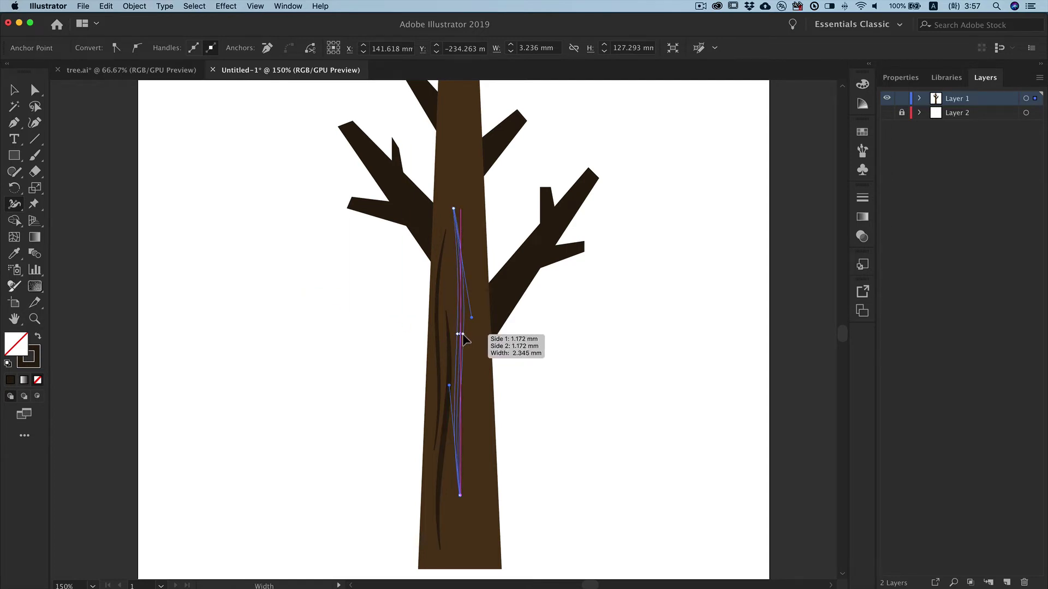
{"action": "left_click", "coordinate": [657, 387], "text": "super"}
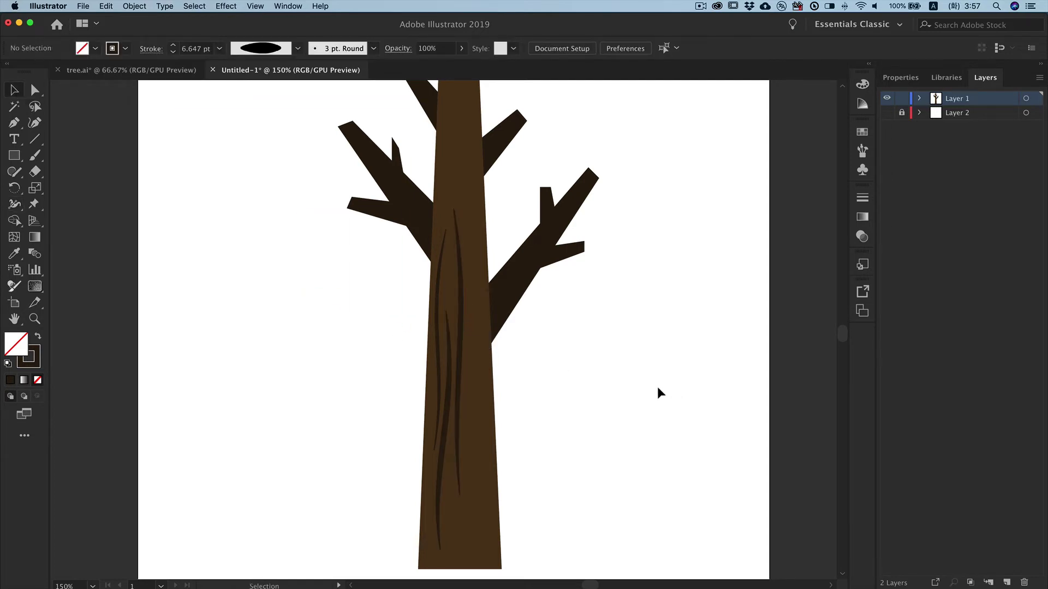
Draw a dark bark streak up the upper trunk and taper it with the Width tool
{"action": "scroll", "coordinate": [561, 391], "scroll_direction": "up", "scroll_amount": 5}
{"action": "left_click", "coordinate": [14, 122]}
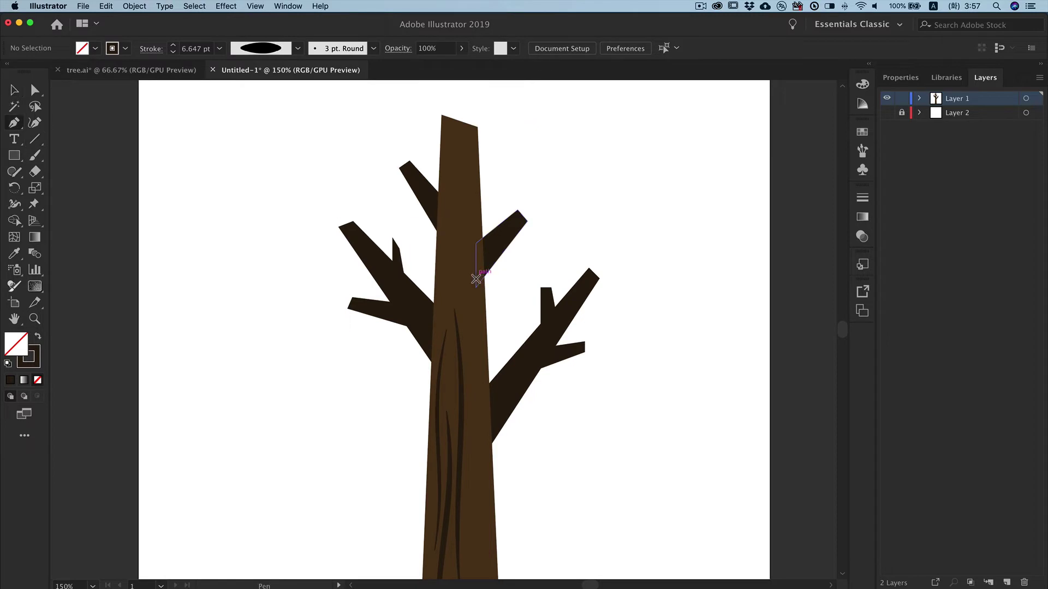
{"action": "left_click", "coordinate": [463, 344]}
{"action": "left_click", "coordinate": [450, 288]}
{"action": "left_click", "coordinate": [437, 232]}
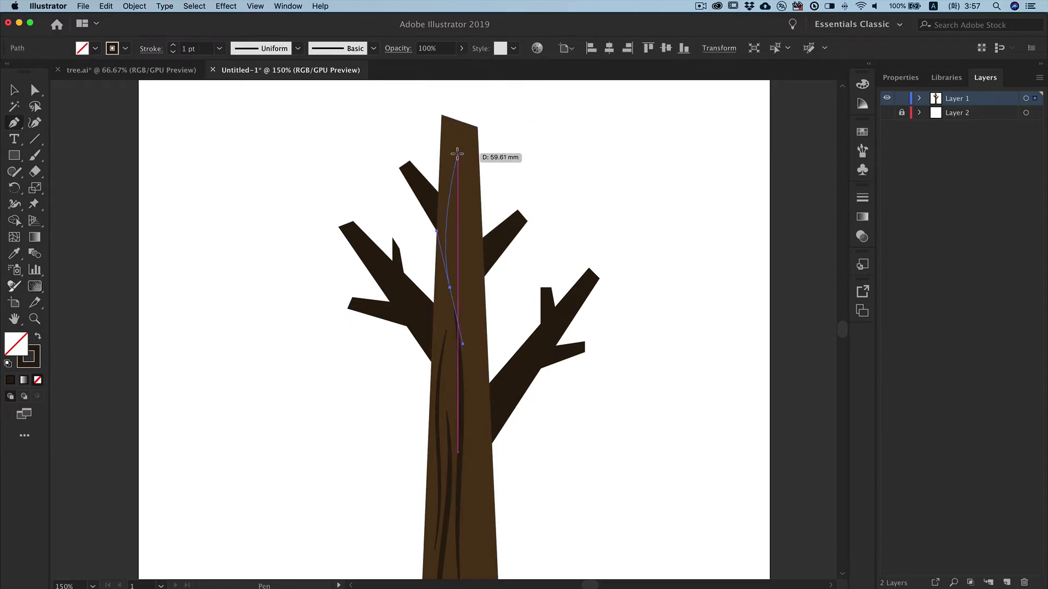
{"action": "left_click_drag", "start_coordinate": [457, 154], "coordinate": [469, 131]}
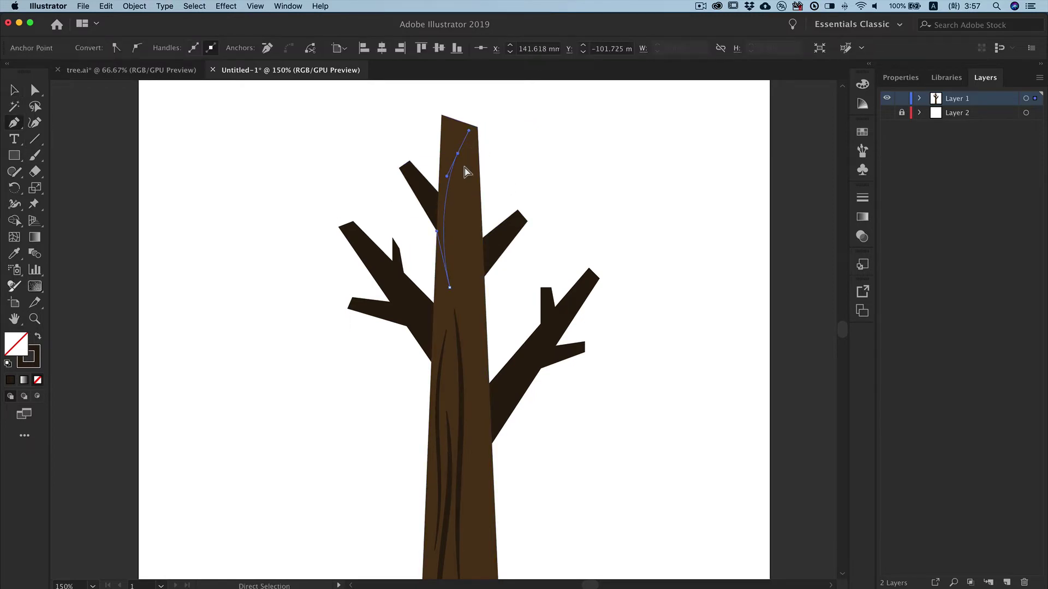
{"action": "key", "text": "shift+w"}
{"action": "left_click_drag", "start_coordinate": [443, 205], "coordinate": [447, 207]}
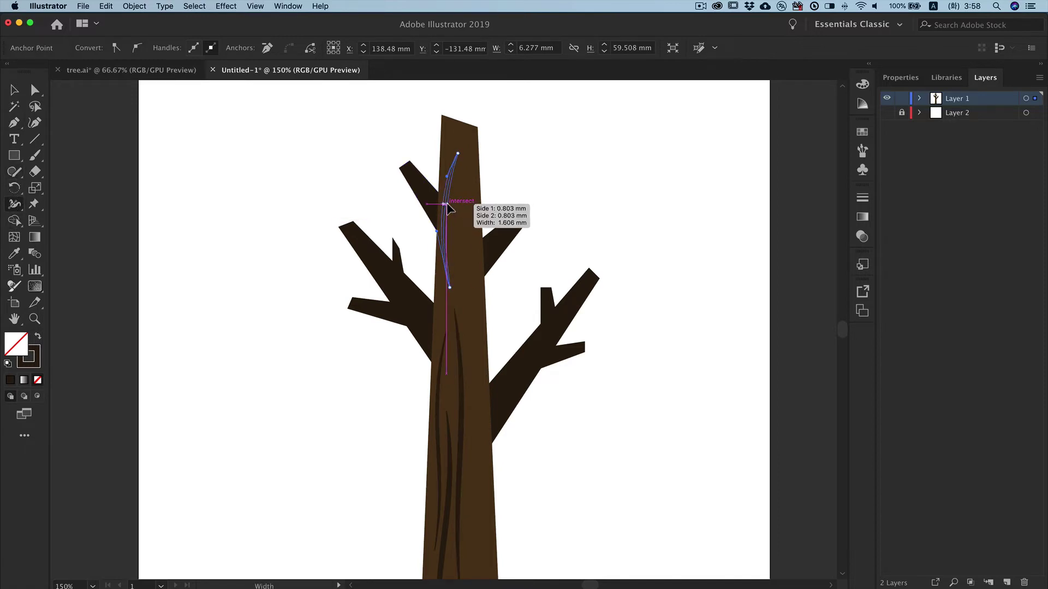
{"action": "left_click", "coordinate": [571, 179]}
{"action": "key", "text": "v"}
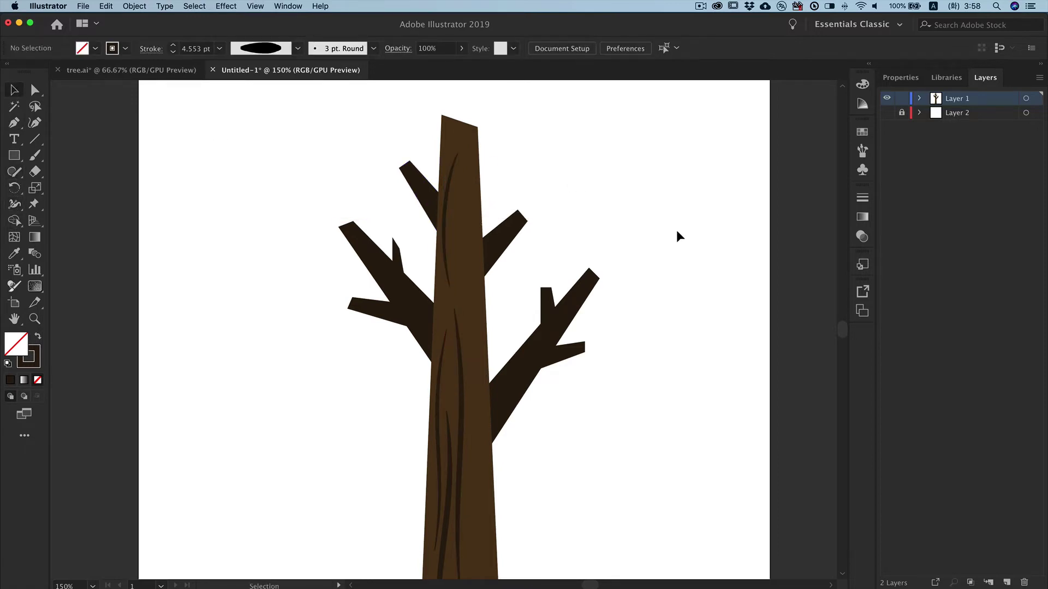
Draw a tapered bark streak down the trunk's right side toward the bottom
{"action": "scroll", "coordinate": [664, 290], "scroll_direction": "down", "scroll_amount": 5}
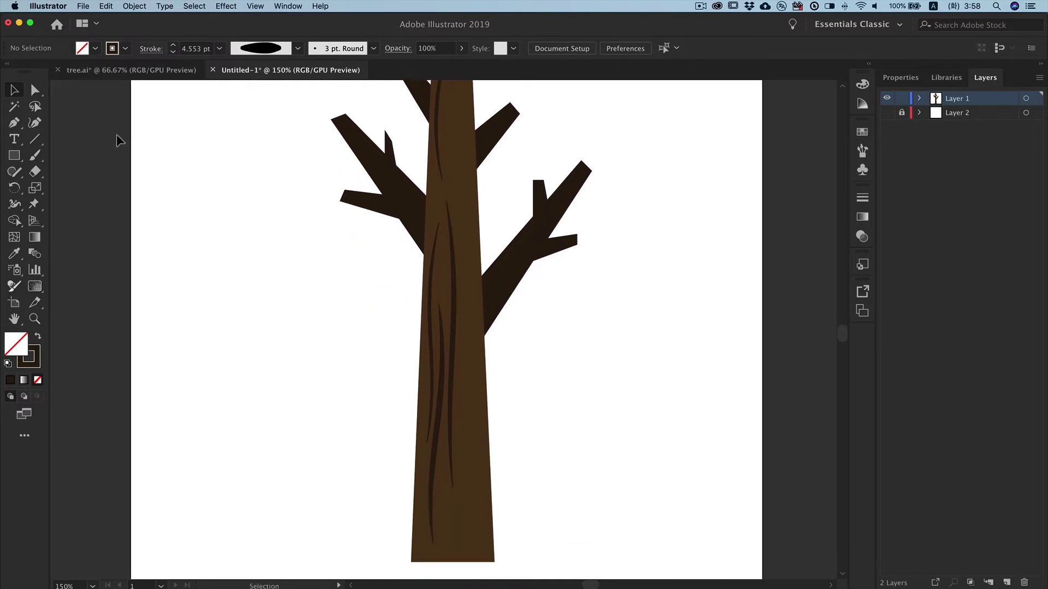
{"action": "left_click", "coordinate": [15, 123]}
{"action": "left_click", "coordinate": [470, 214]}
{"action": "left_click", "coordinate": [468, 309]}
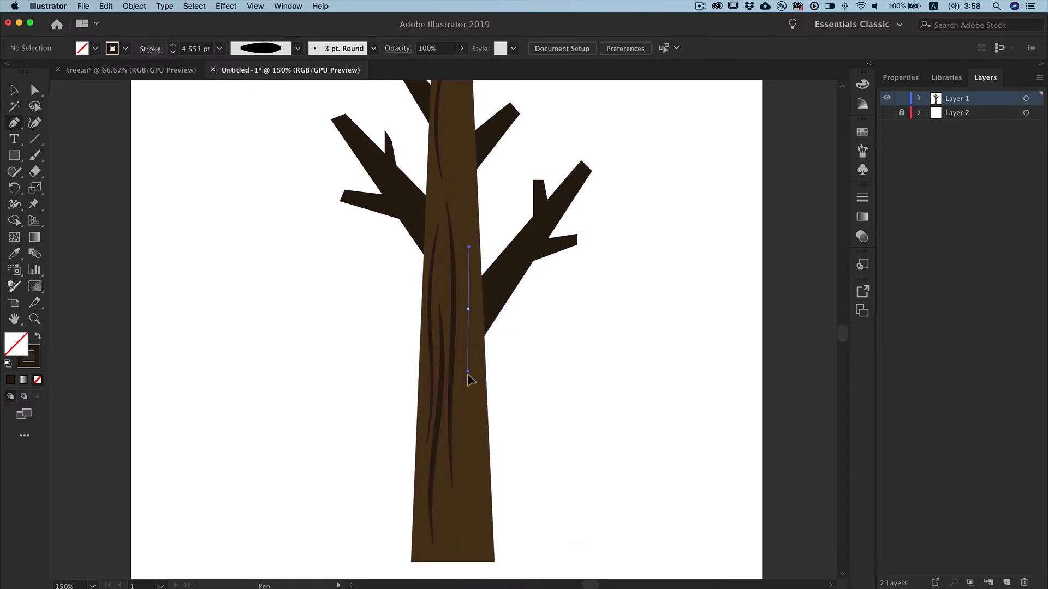
{"action": "left_click", "coordinate": [467, 405]}
{"action": "left_click", "coordinate": [473, 542]}
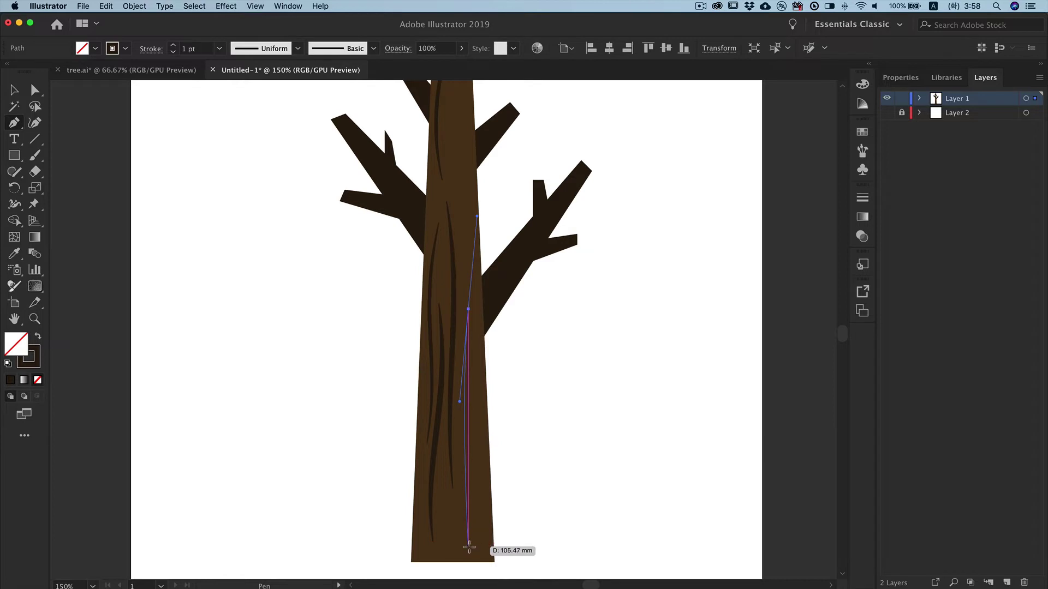
{"action": "scroll", "coordinate": [468, 546], "scroll_direction": "down", "scroll_amount": 2}
{"action": "scroll", "coordinate": [460, 557], "scroll_direction": "down", "scroll_amount": 2}
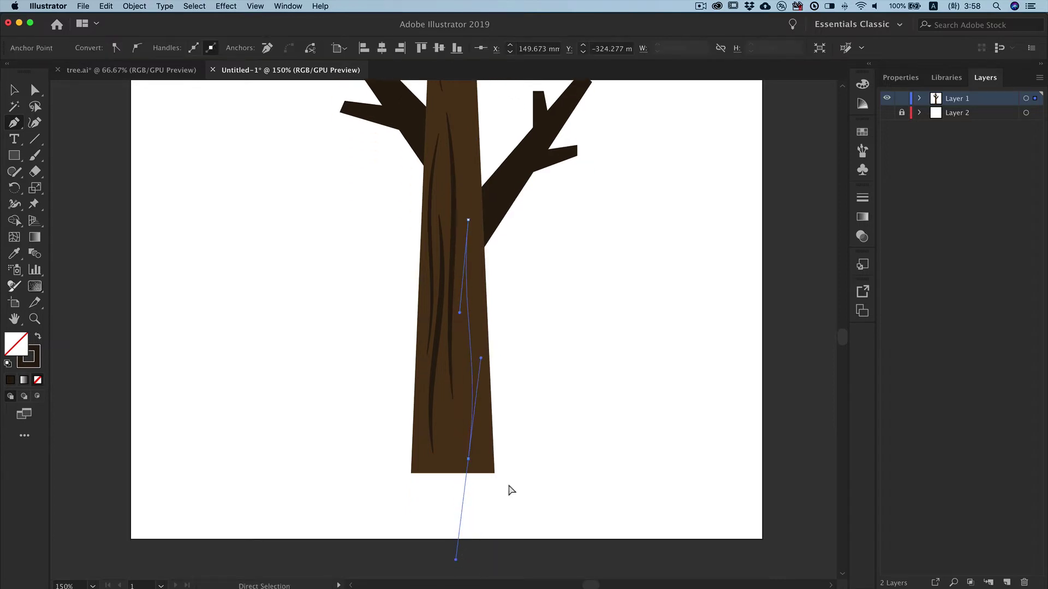
{"action": "left_click", "coordinate": [479, 402], "text": "super"}
{"action": "key", "text": "shift+w"}
{"action": "left_click_drag", "start_coordinate": [469, 329], "coordinate": [474, 333]}
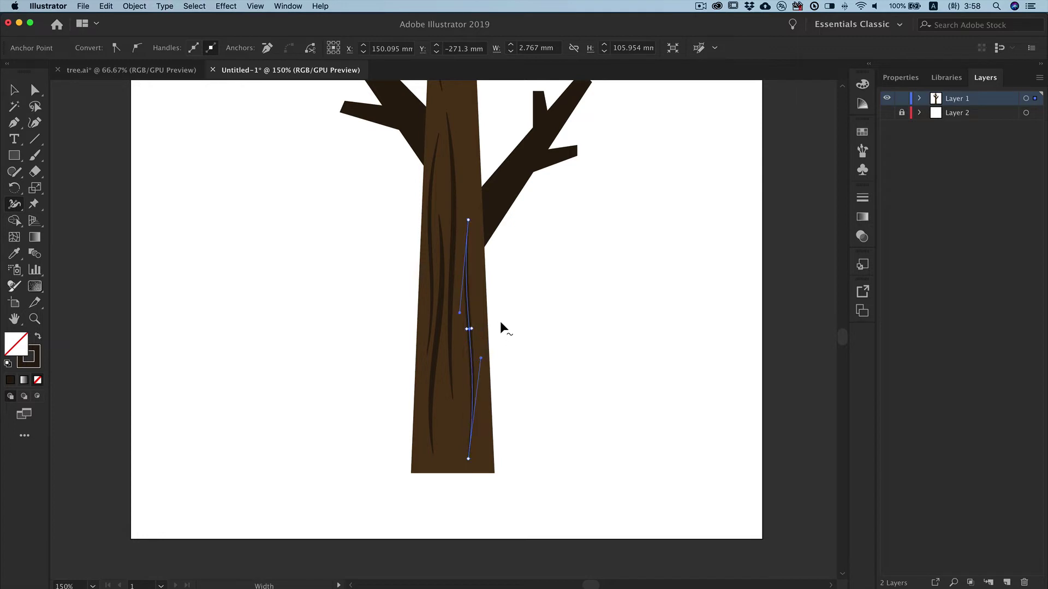
{"action": "key", "text": "v"}
{"action": "left_click", "coordinate": [709, 366]}
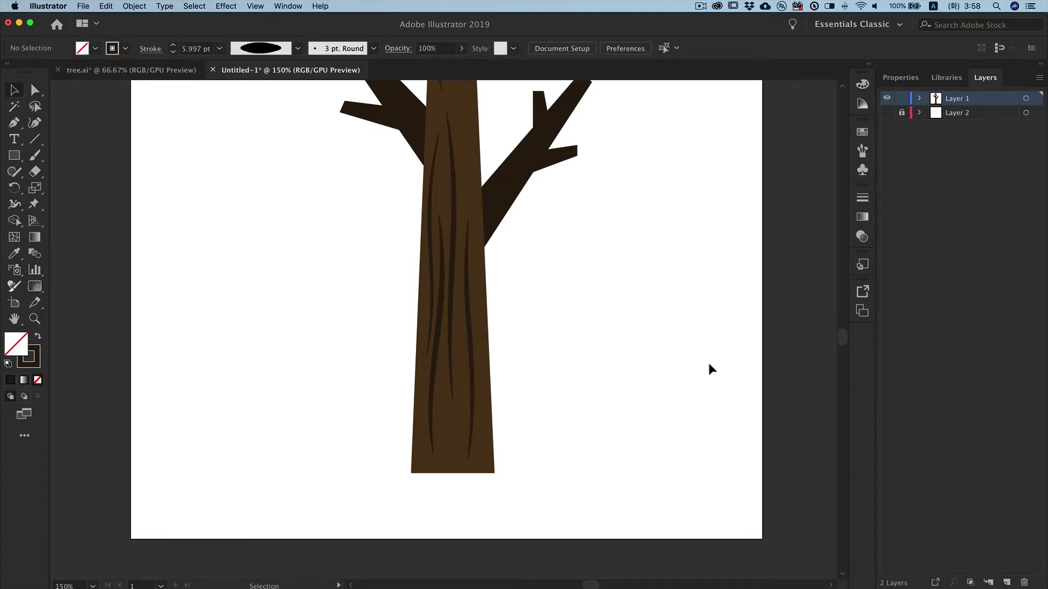
{"action": "left_click_drag", "start_coordinate": [600, 310], "coordinate": [606, 441]}
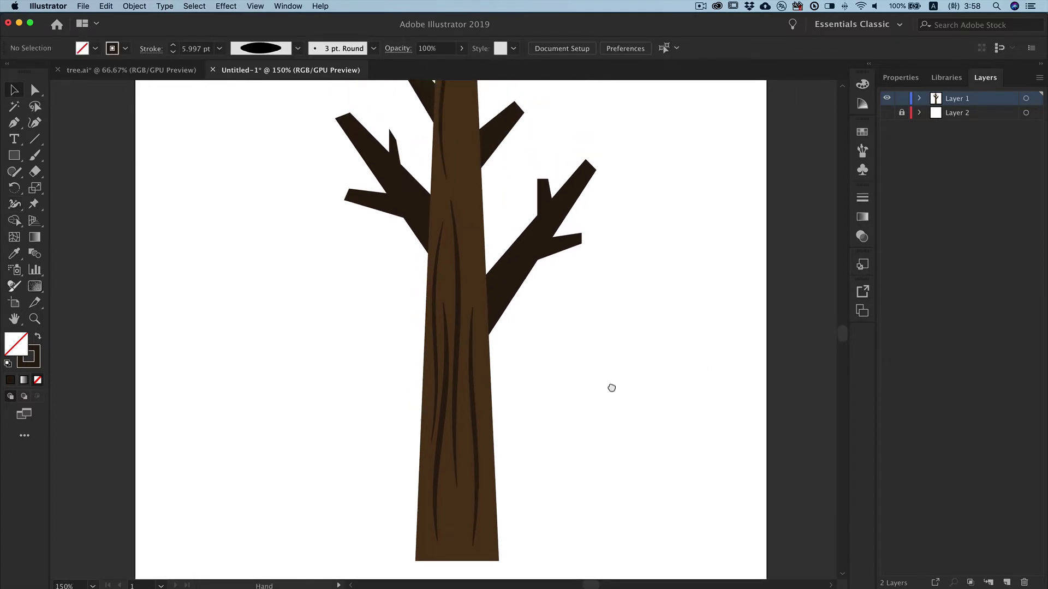
Add a curved, widened grain line running up to the trunk top
{"action": "left_click", "coordinate": [14, 122]}
{"action": "left_click_drag", "start_coordinate": [476, 315], "coordinate": [477, 304]}
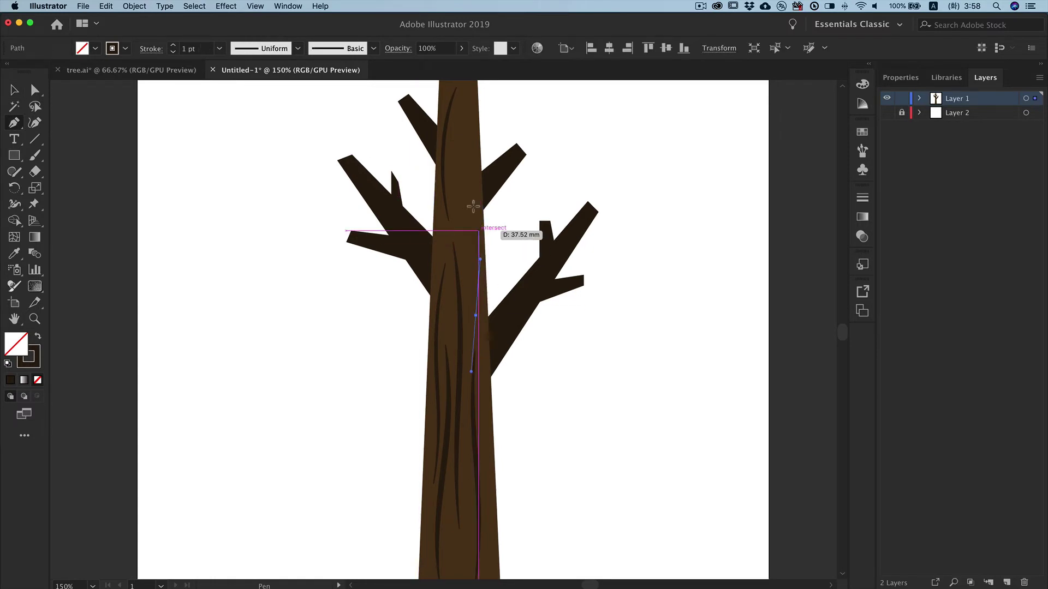
{"action": "left_click_drag", "start_coordinate": [456, 167], "coordinate": [459, 112]}
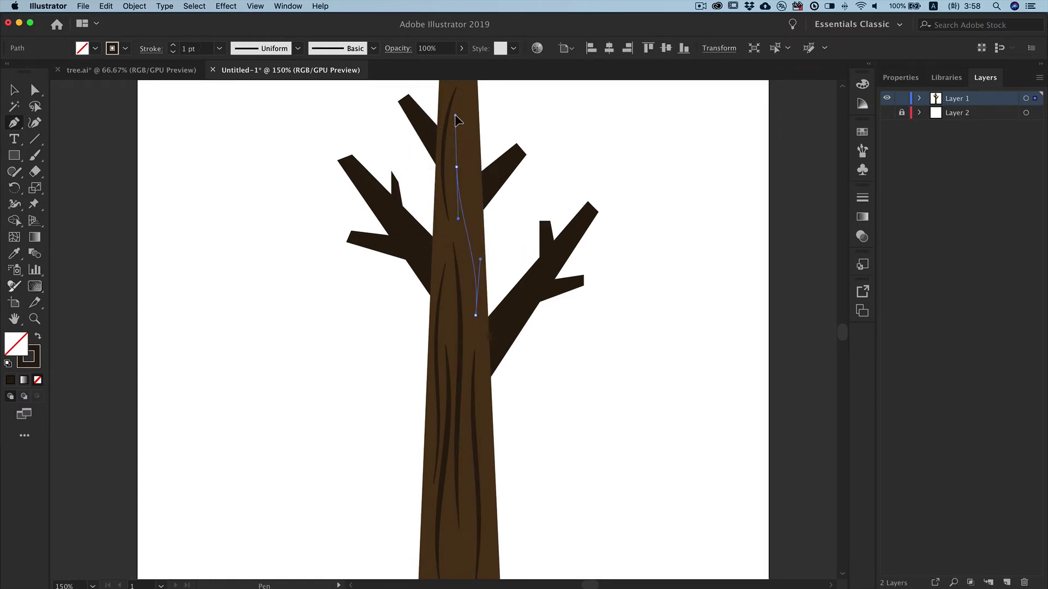
{"action": "left_click", "coordinate": [456, 166], "text": "alt"}
{"action": "left_click_drag", "start_coordinate": [464, 230], "coordinate": [501, 221]}
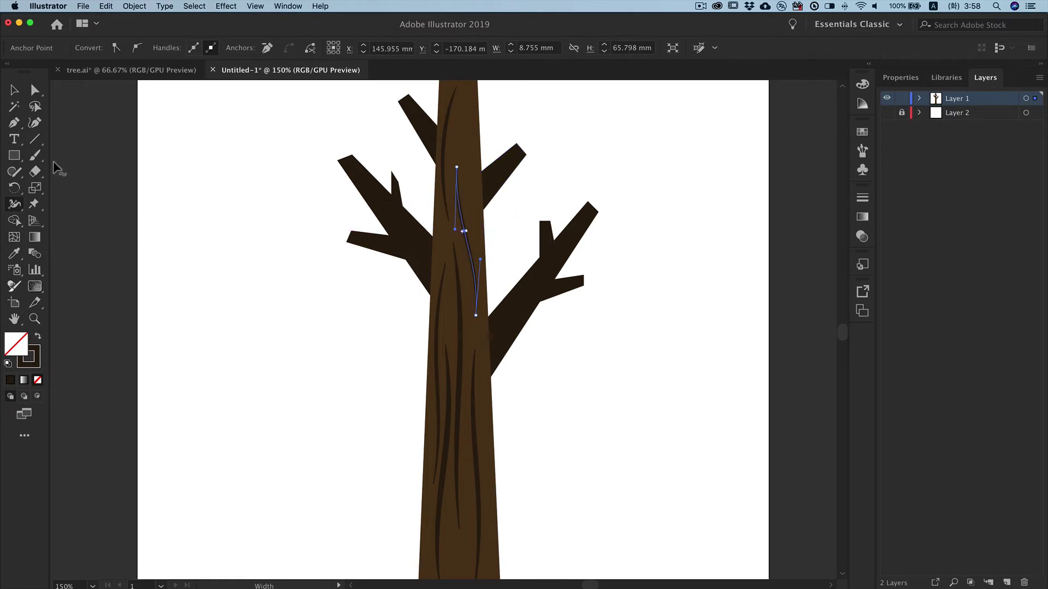
{"action": "left_click", "coordinate": [14, 122]}
{"action": "left_click", "coordinate": [712, 328], "text": "ctrl"}
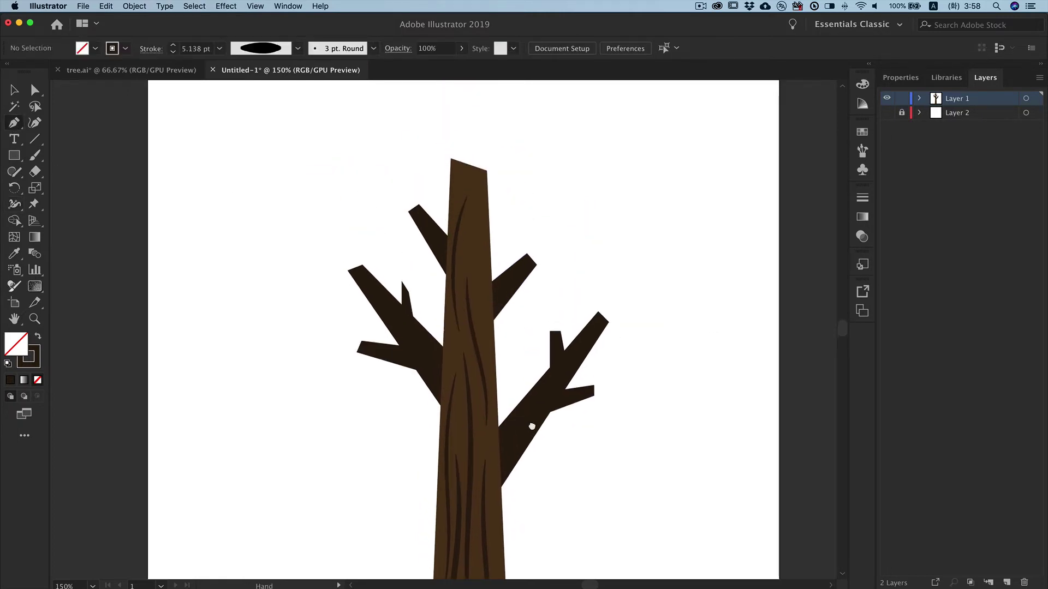
Draw another grain line up the trunk and vary its width at the middle
{"action": "scroll", "coordinate": [533, 425], "scroll_direction": "up", "scroll_amount": 5}
{"action": "left_click", "coordinate": [496, 363]}
{"action": "left_click", "coordinate": [485, 310]}
{"action": "left_click", "coordinate": [473, 258]}
{"action": "left_click", "coordinate": [479, 207]}
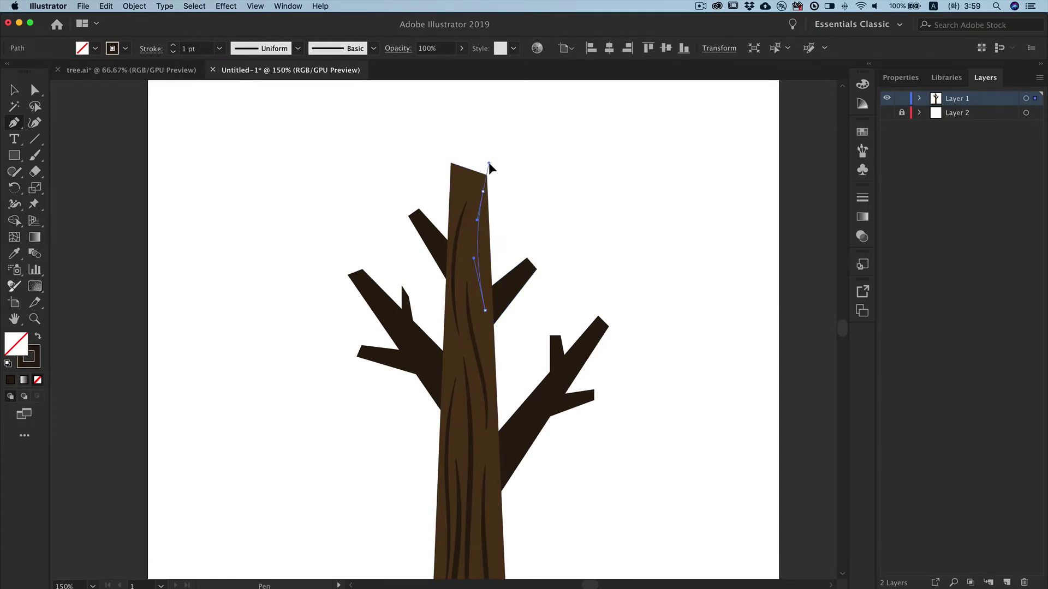
{"action": "key", "text": "Escape"}
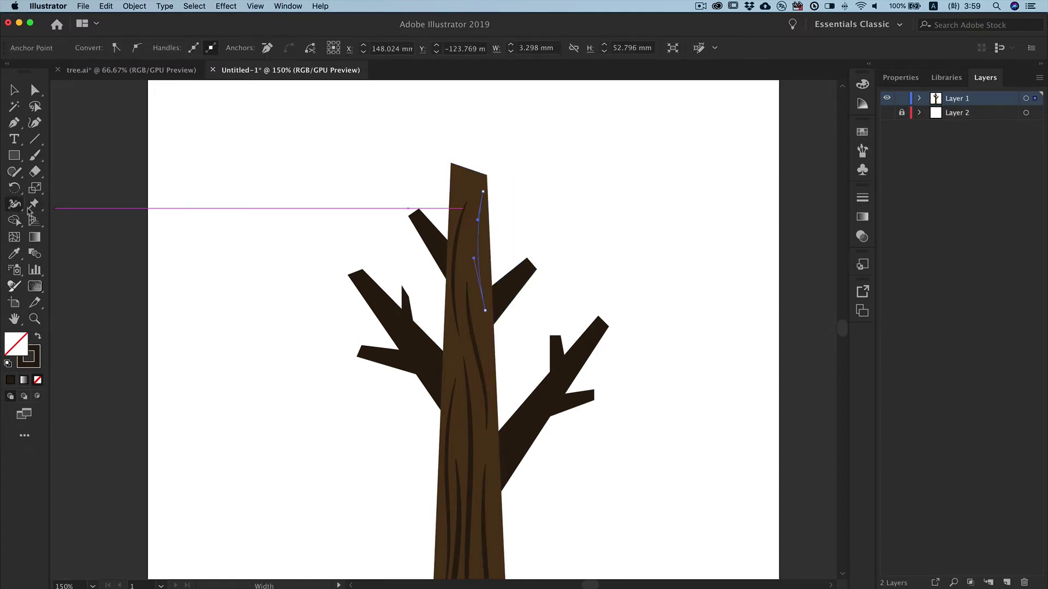
{"action": "key", "text": "shift+w"}
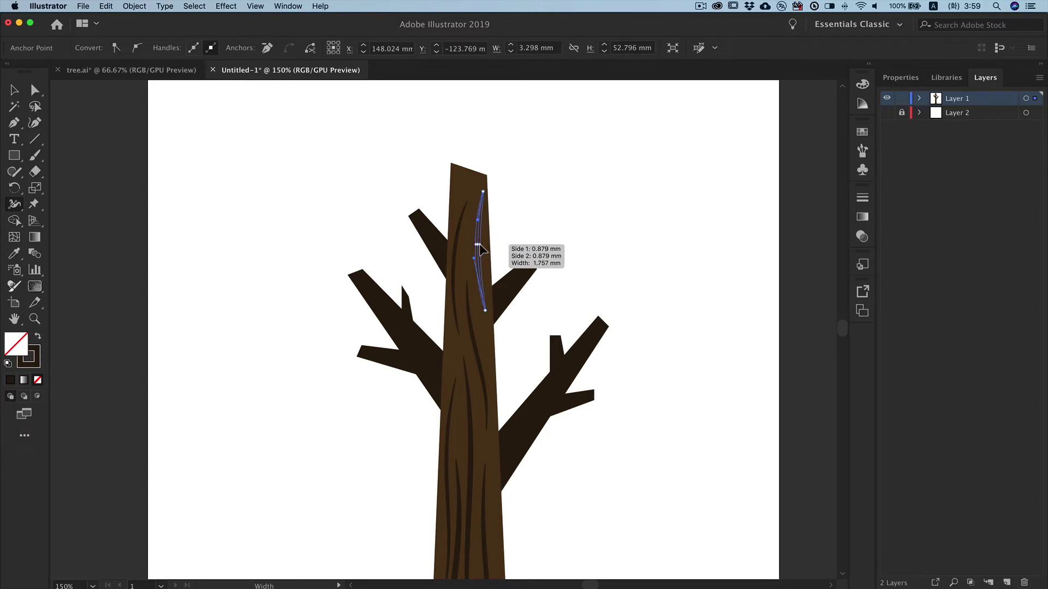
{"action": "left_click", "coordinate": [584, 226]}
{"action": "key", "text": "v"}
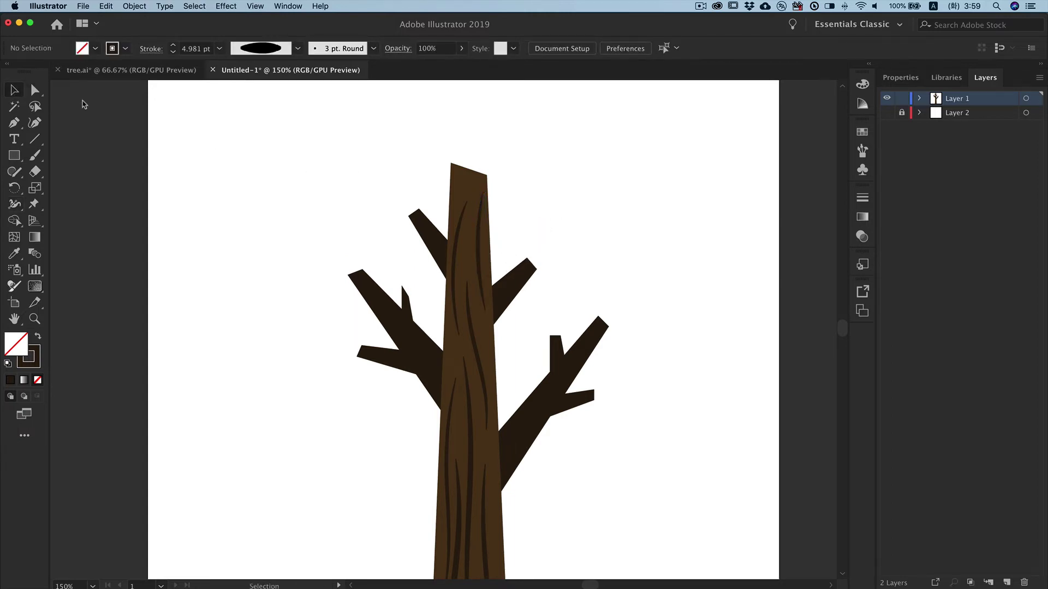
Move the long grain line's bottom anchor near the trunk base, then view the whole tree
{"action": "left_click_drag", "start_coordinate": [675, 442], "coordinate": [674, 355]}
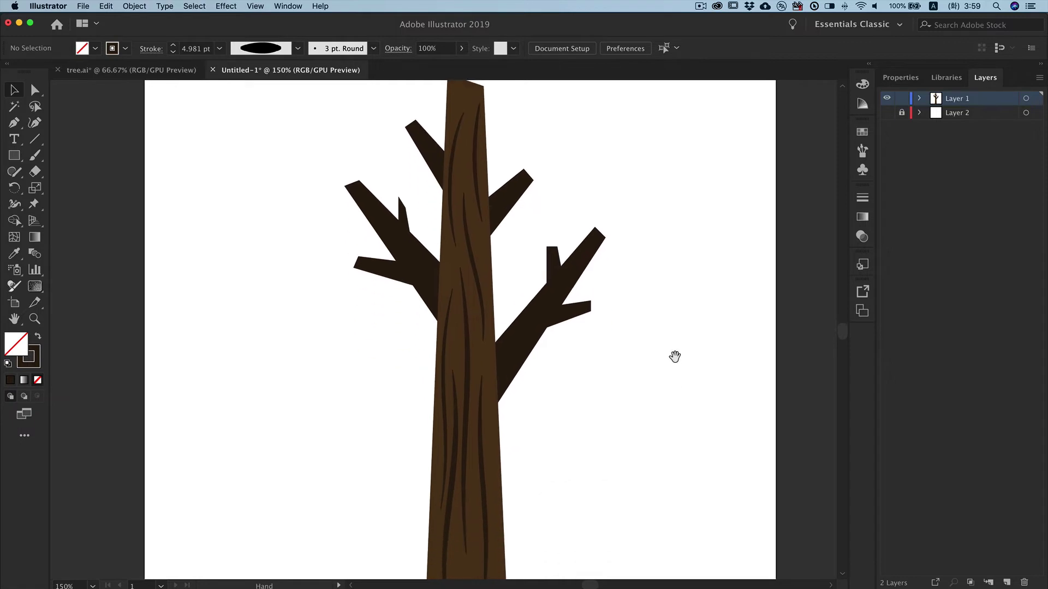
{"action": "left_click_drag", "start_coordinate": [671, 486], "coordinate": [669, 393]}
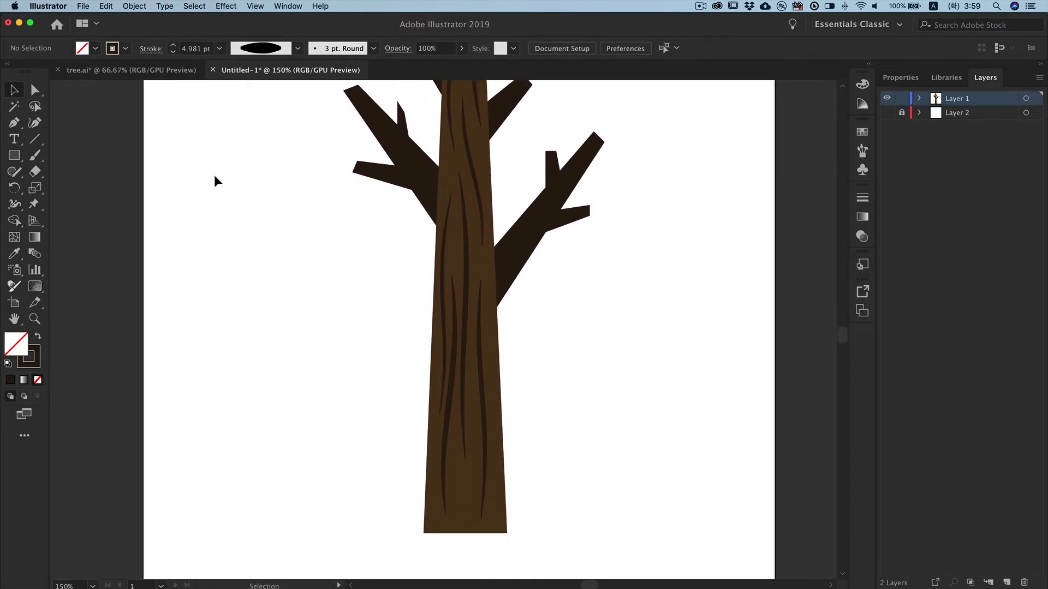
{"action": "left_click", "coordinate": [35, 90]}
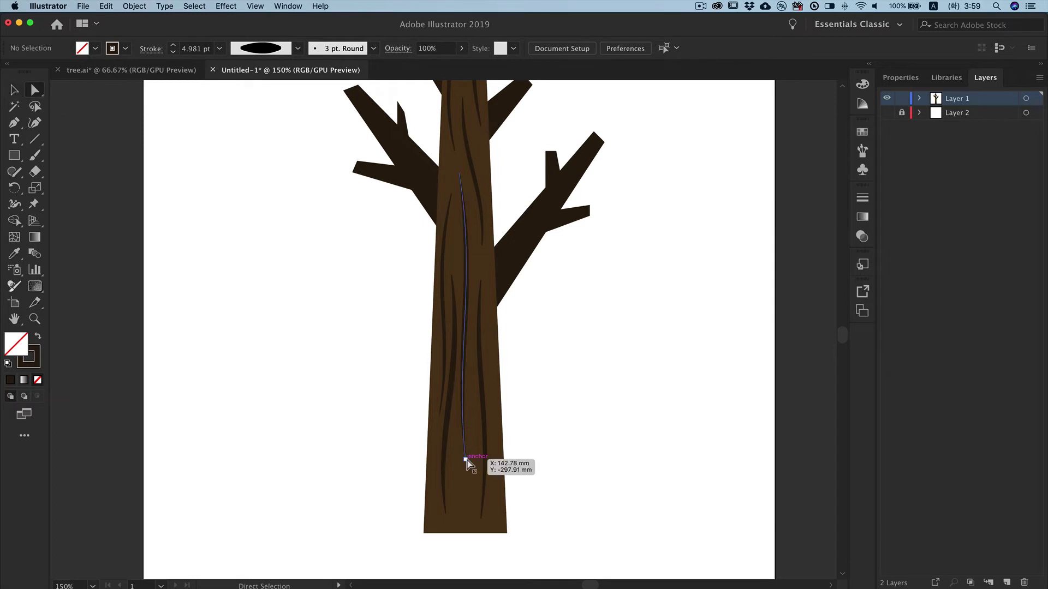
{"action": "mouse_move", "coordinate": [467, 460]}
{"action": "left_mouse_down"}
{"action": "mouse_move", "coordinate": [471, 437]}
{"action": "mouse_move", "coordinate": [473, 460]}
{"action": "left_mouse_up"}
{"action": "left_click", "coordinate": [557, 391]}
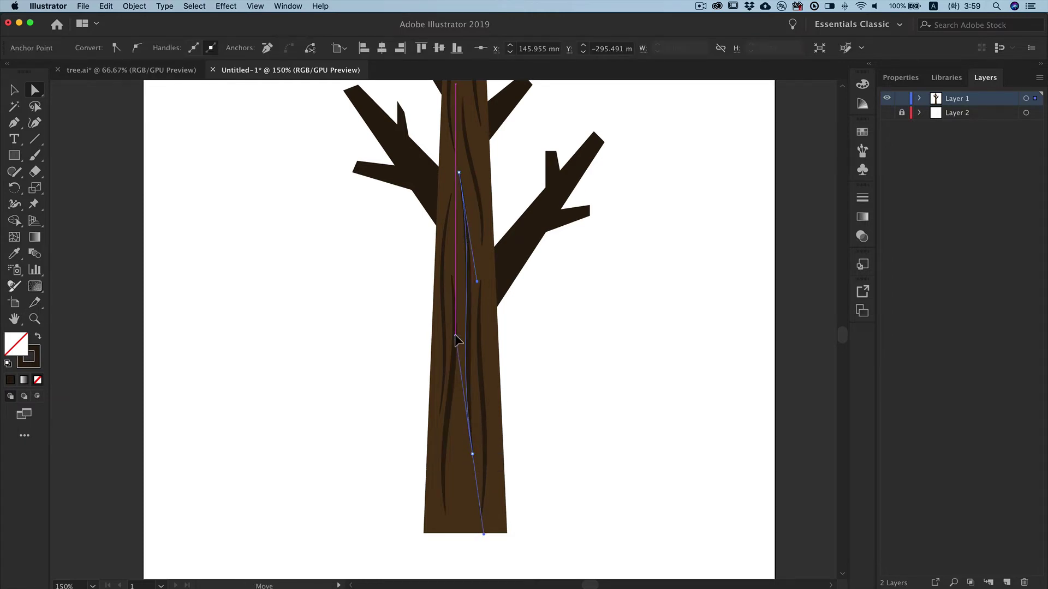
{"action": "left_click", "coordinate": [550, 358]}
{"action": "key", "text": "v"}
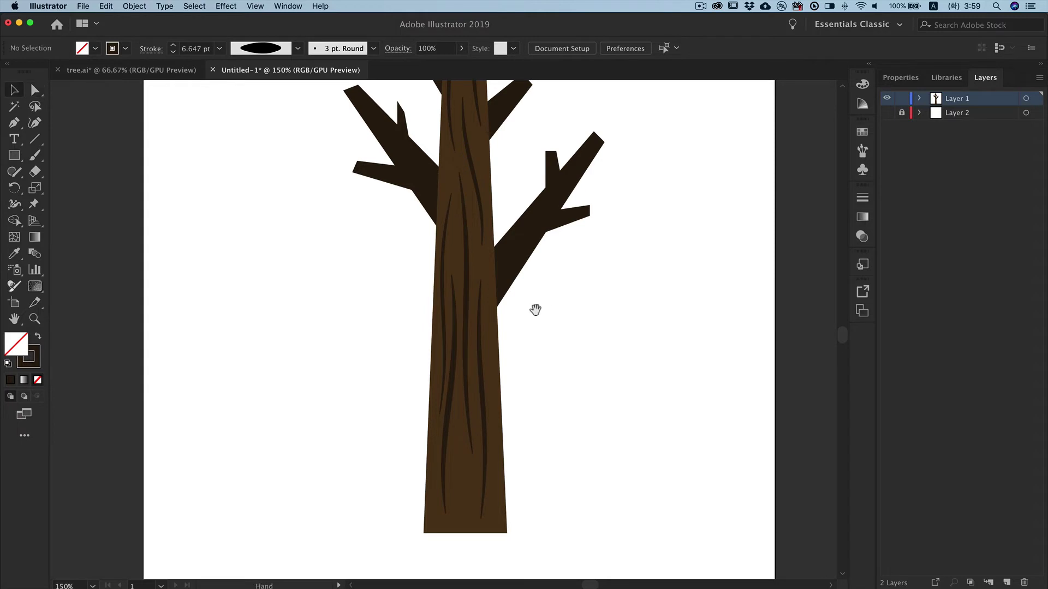
{"action": "left_click", "coordinate": [534, 310], "text": "alt"}
{"action": "left_click_drag", "start_coordinate": [533, 304], "coordinate": [569, 362]}
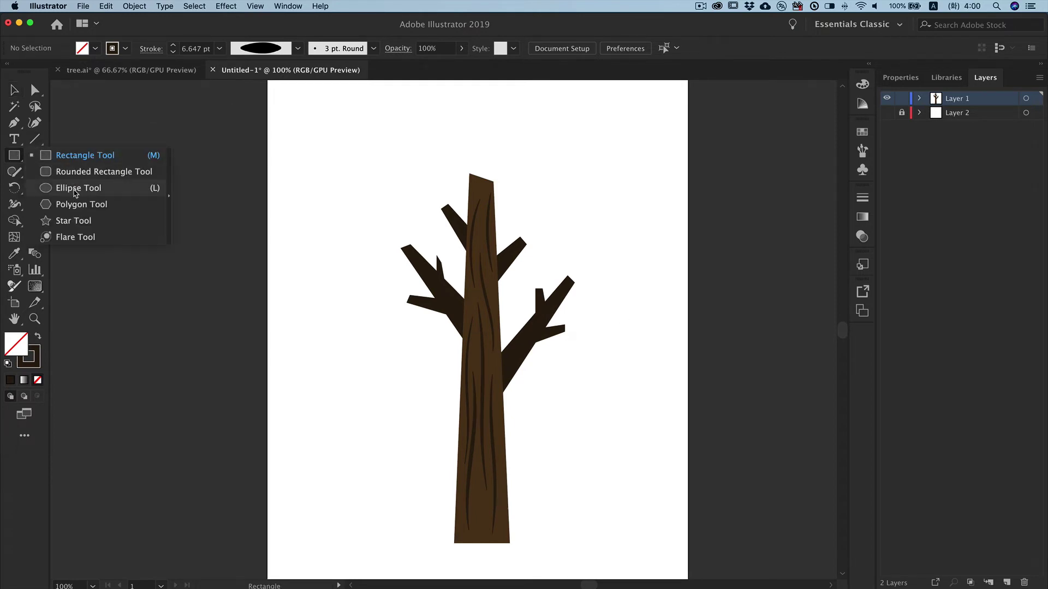
Draw a circle over the trunk top with no stroke and #60967e fill
{"action": "left_click_drag", "start_coordinate": [17, 160], "coordinate": [76, 188]}
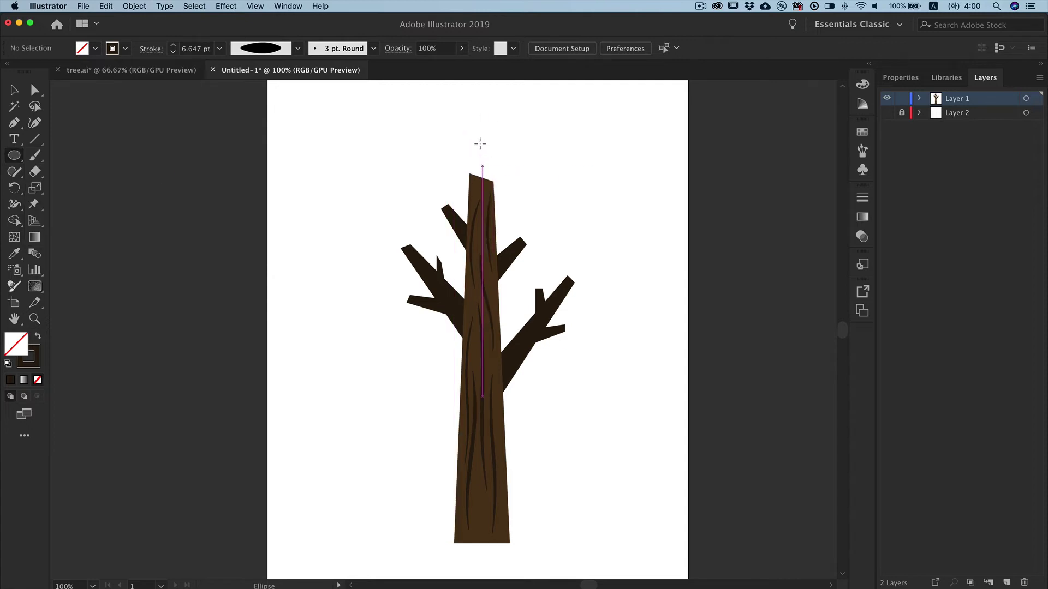
{"action": "left_click_drag", "start_coordinate": [430, 95], "coordinate": [540, 205]}
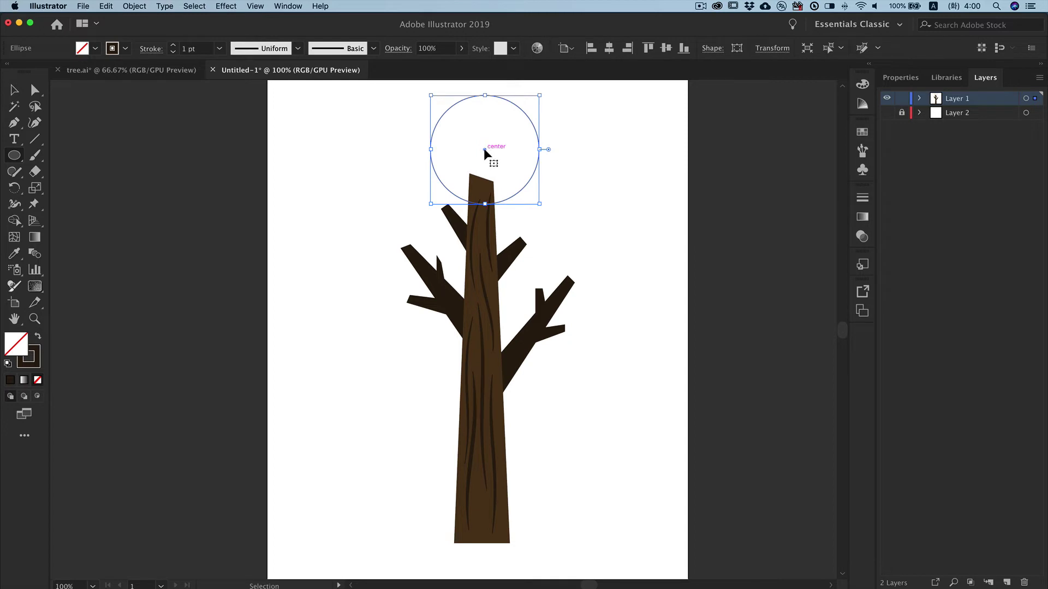
{"action": "left_click_drag", "start_coordinate": [484, 149], "coordinate": [485, 179]}
{"action": "left_click", "coordinate": [862, 85]}
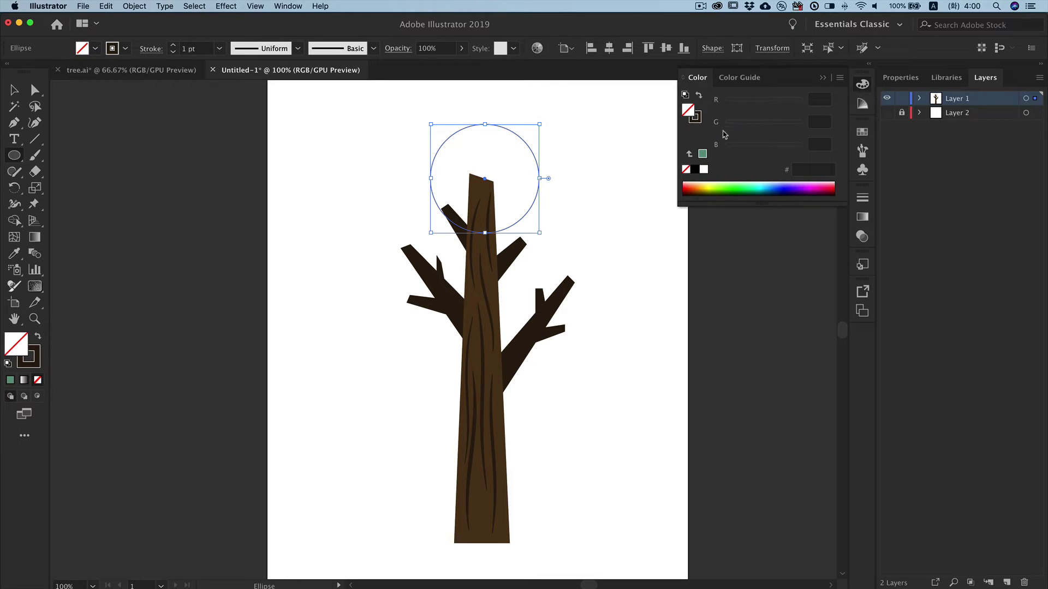
{"action": "left_click", "coordinate": [699, 118]}
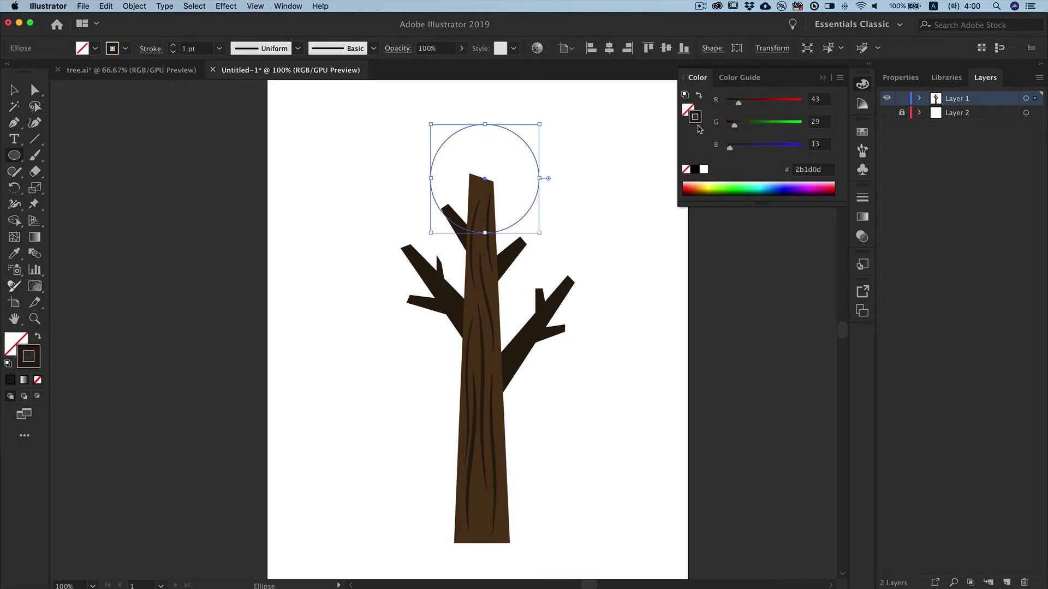
{"action": "left_click", "coordinate": [686, 170]}
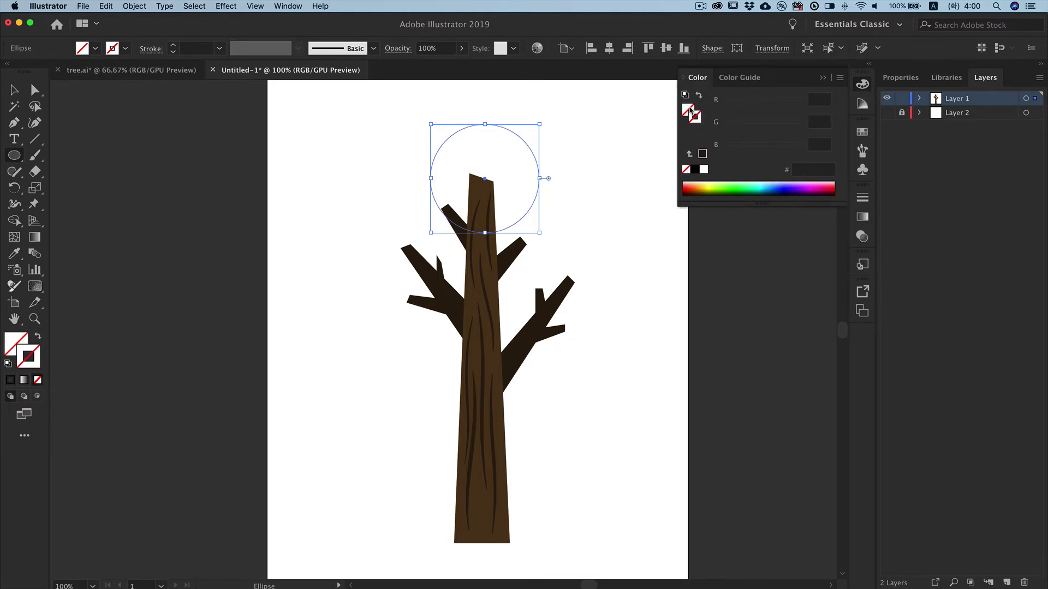
{"action": "left_click", "coordinate": [804, 173]}
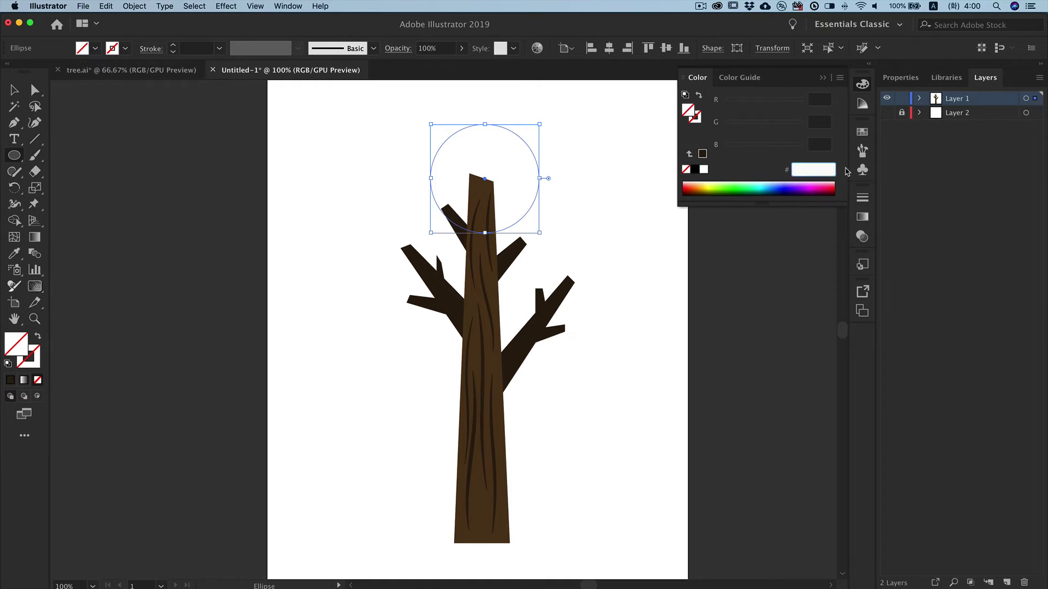
{"action": "type", "text": "60967e"}
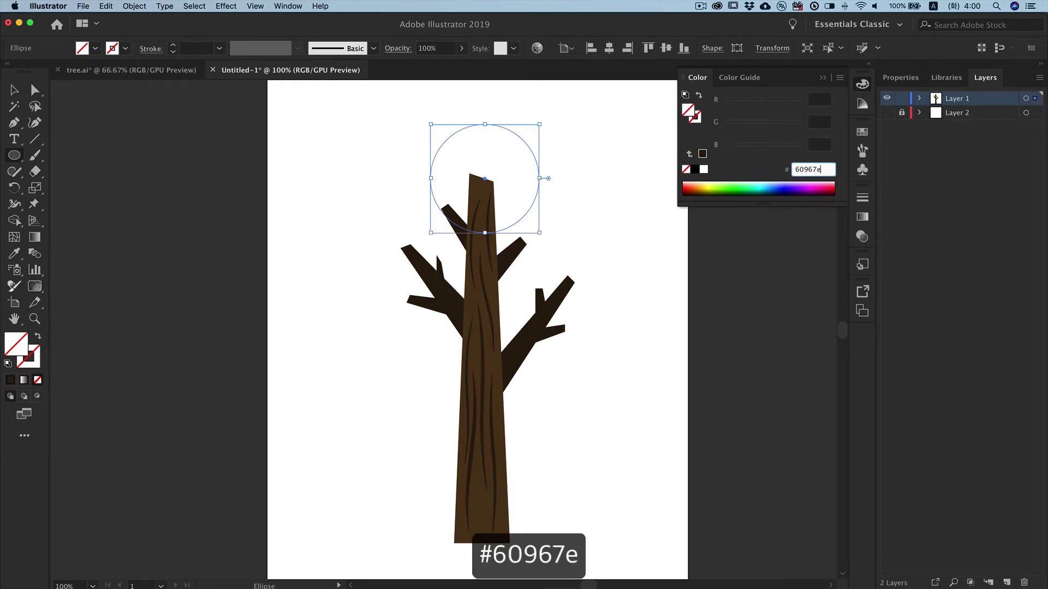
{"action": "key", "text": "Return"}
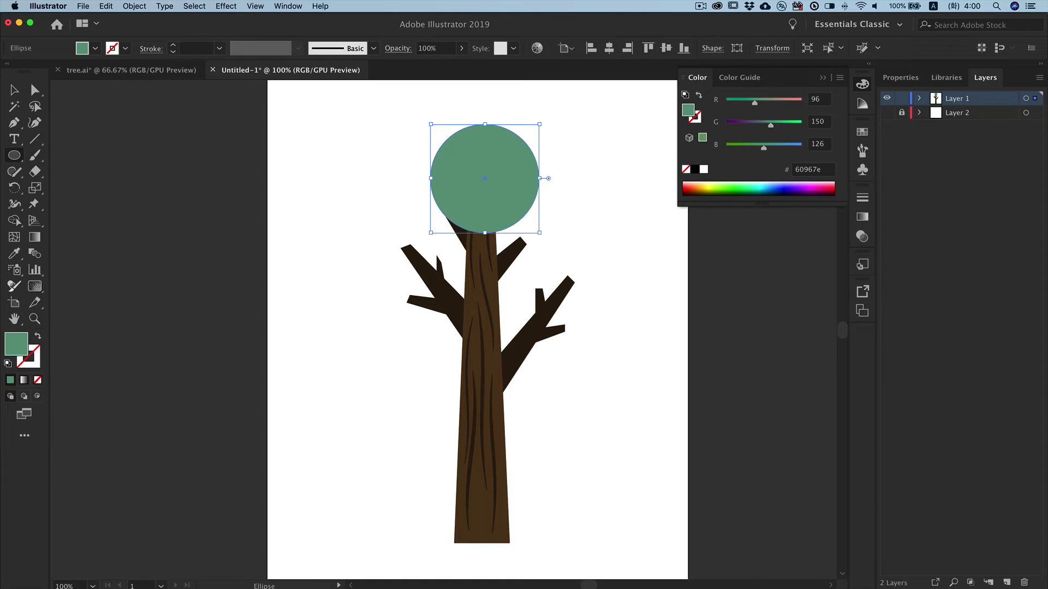
Set the green circle's transparency blend mode to Multiply
{"action": "left_click", "coordinate": [287, 6]}
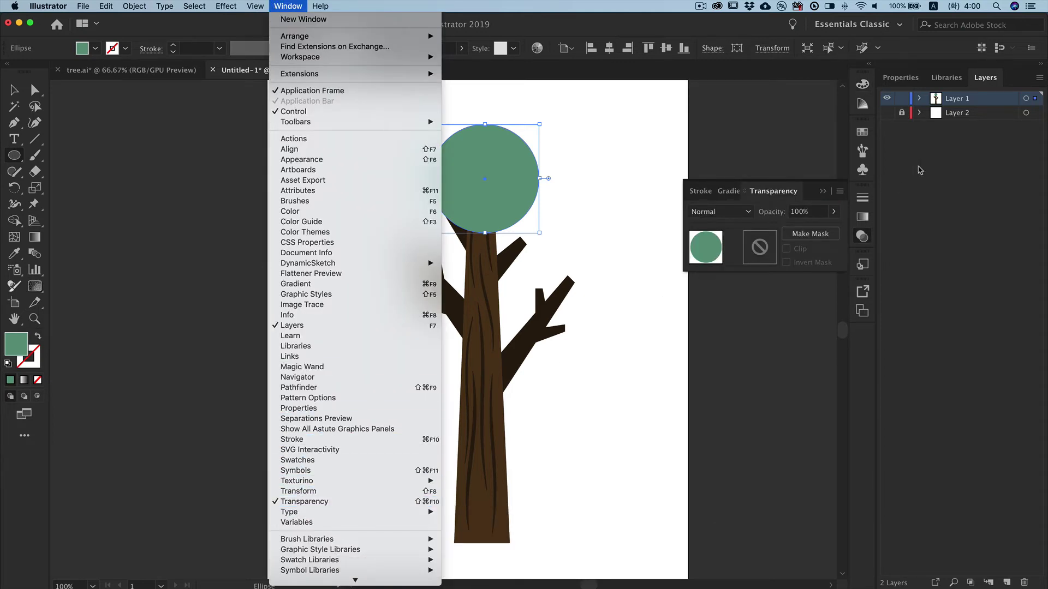
{"action": "left_click", "coordinate": [830, 188]}
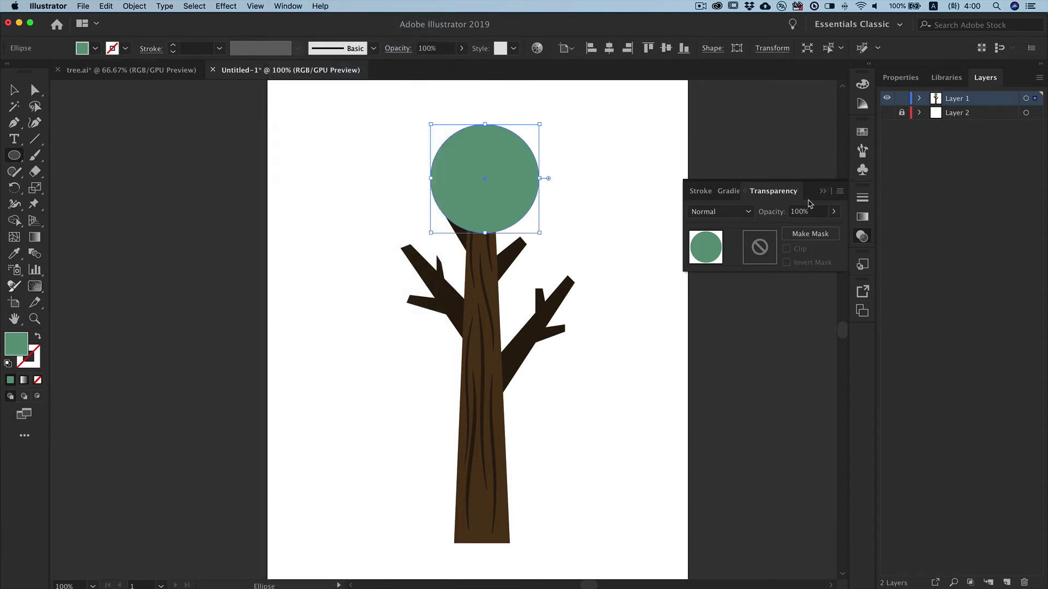
{"action": "left_click", "coordinate": [721, 211]}
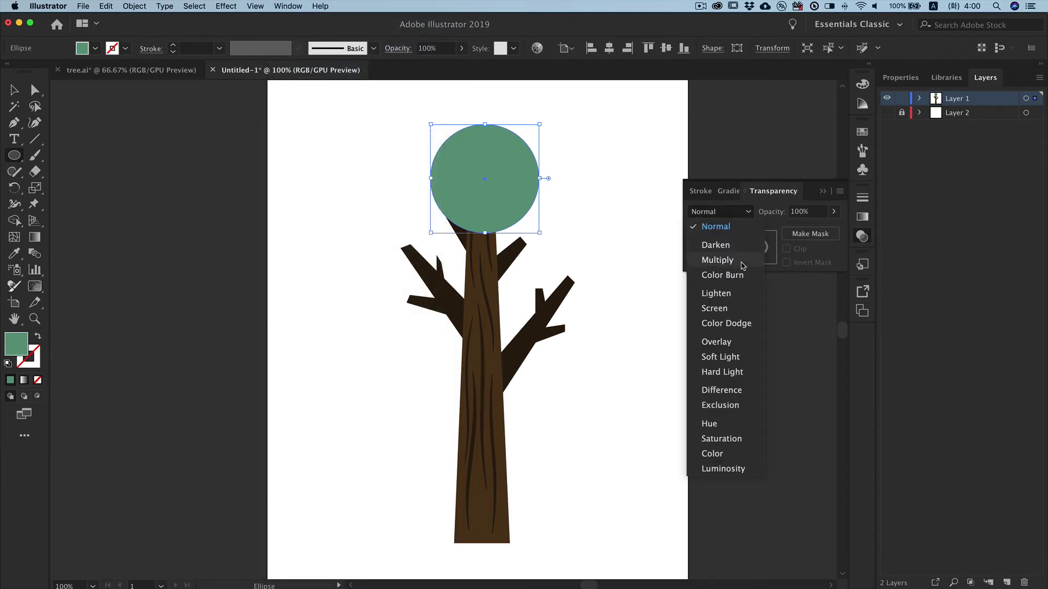
{"action": "left_click", "coordinate": [717, 260]}
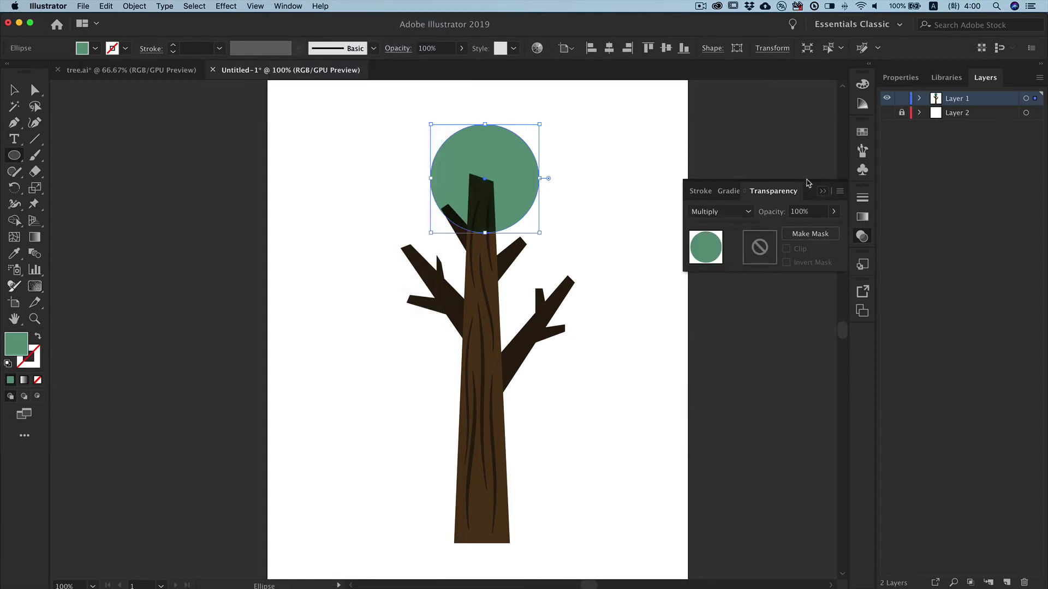
{"action": "left_click", "coordinate": [823, 191]}
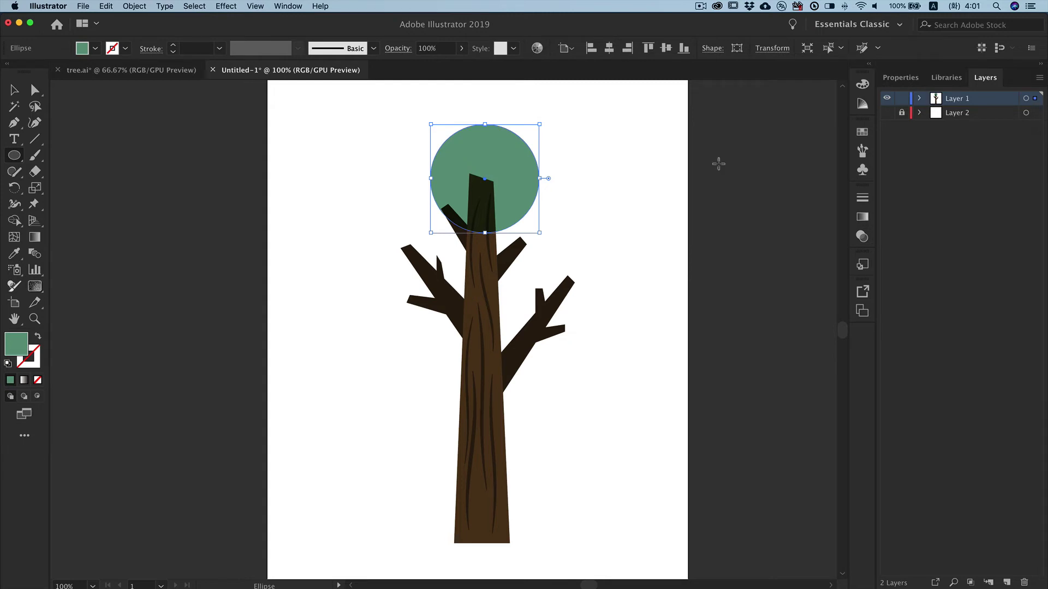
Copy the green circle, shrink it, and place it on the right branch
{"action": "left_click_drag", "start_coordinate": [532, 202], "coordinate": [665, 234]}
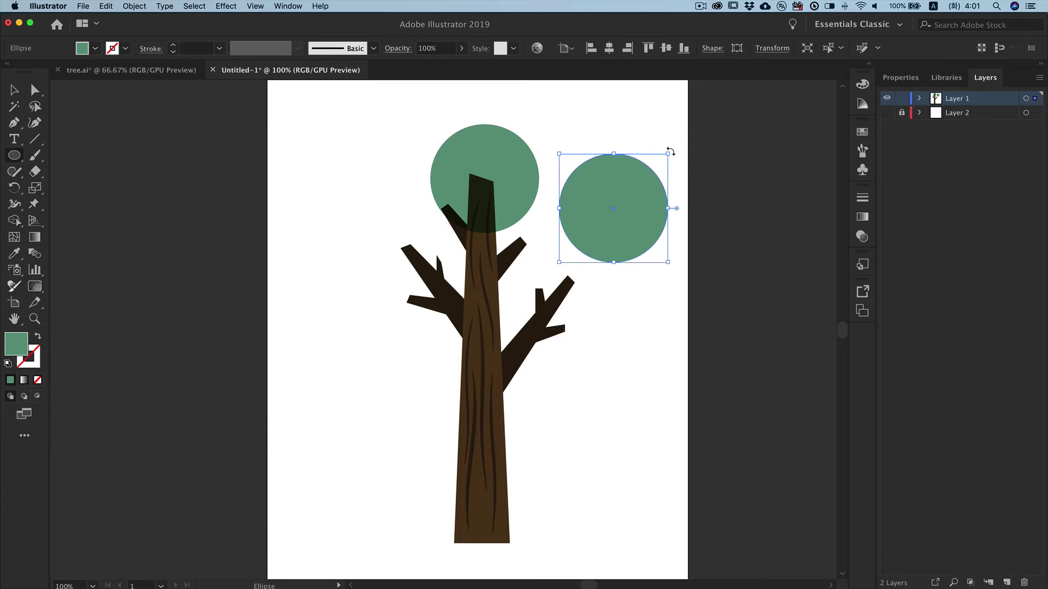
{"action": "left_click_drag", "start_coordinate": [669, 154], "coordinate": [646, 187]}
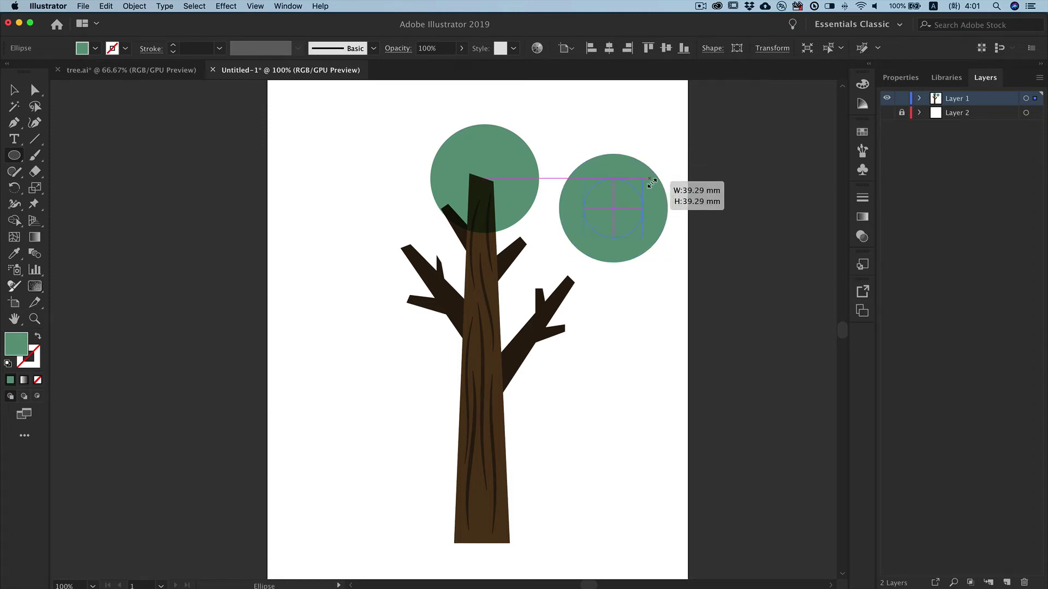
{"action": "left_click_drag", "start_coordinate": [646, 187], "coordinate": [643, 178]}
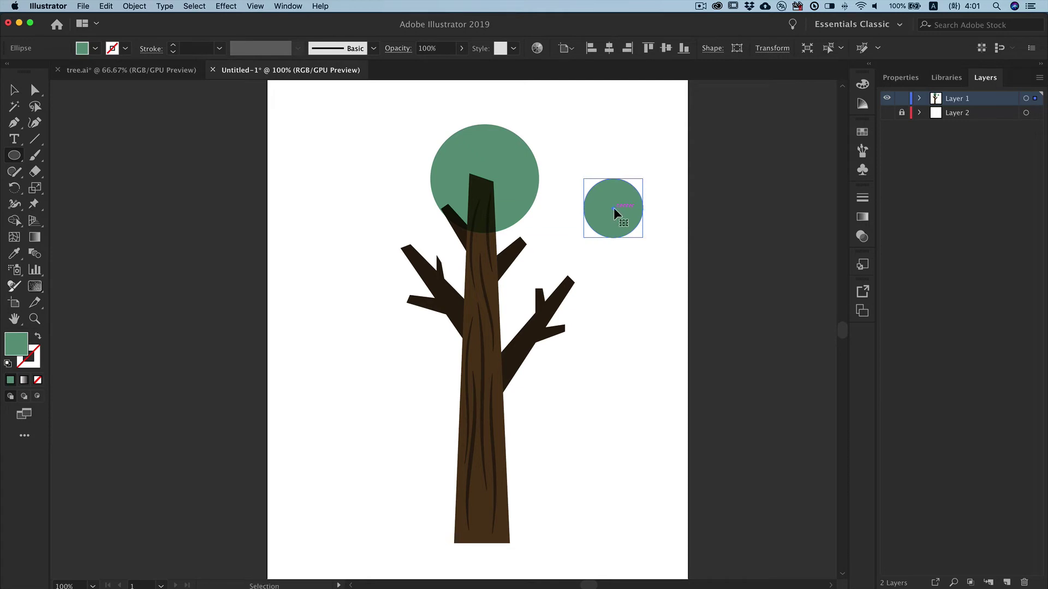
{"action": "mouse_move", "coordinate": [613, 210]}
{"action": "left_mouse_down"}
{"action": "mouse_move", "coordinate": [571, 281]}
{"action": "mouse_move", "coordinate": [648, 228]}
{"action": "mouse_move", "coordinate": [524, 241]}
{"action": "left_mouse_up"}
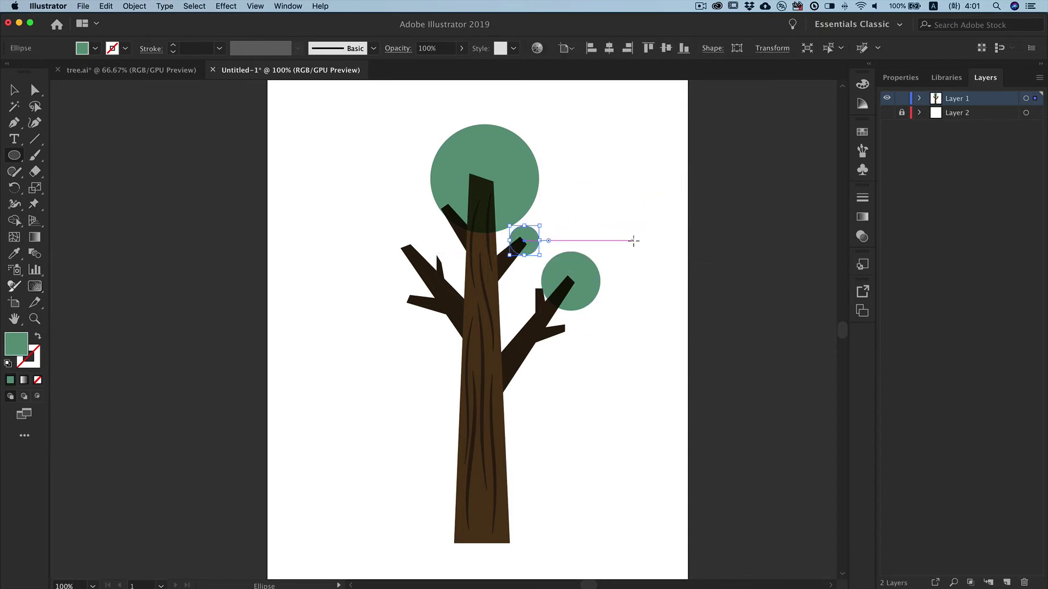
Enlarge the top leaf circle around its centre
{"action": "left_click", "coordinate": [517, 130], "text": "super"}
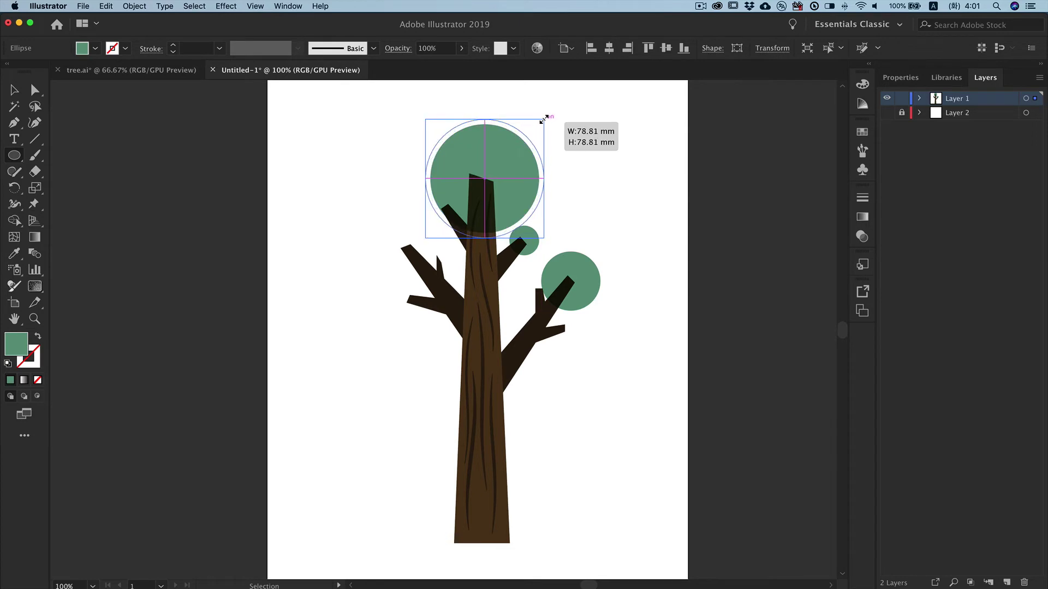
{"action": "left_click_drag", "start_coordinate": [533, 121], "coordinate": [550, 114]}
{"action": "left_click", "coordinate": [641, 160], "text": "super"}
{"action": "left_click", "coordinate": [532, 134], "text": "super"}
Copy circles onto the upper-left and left branches, enlarging the left one
{"action": "left_click", "coordinate": [554, 180], "text": "super"}
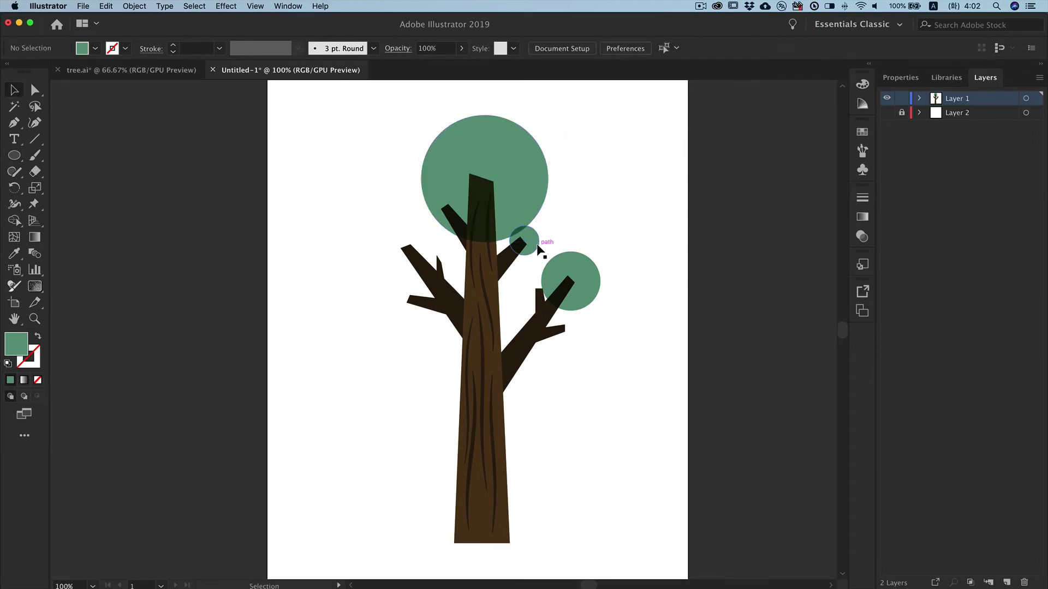
{"action": "mouse_move", "coordinate": [539, 246]}
{"action": "left_mouse_down"}
{"action": "mouse_move", "coordinate": [382, 200]}
{"action": "mouse_move", "coordinate": [382, 175]}
{"action": "mouse_move", "coordinate": [446, 207]}
{"action": "left_mouse_up"}
{"action": "left_click", "coordinate": [605, 257]}
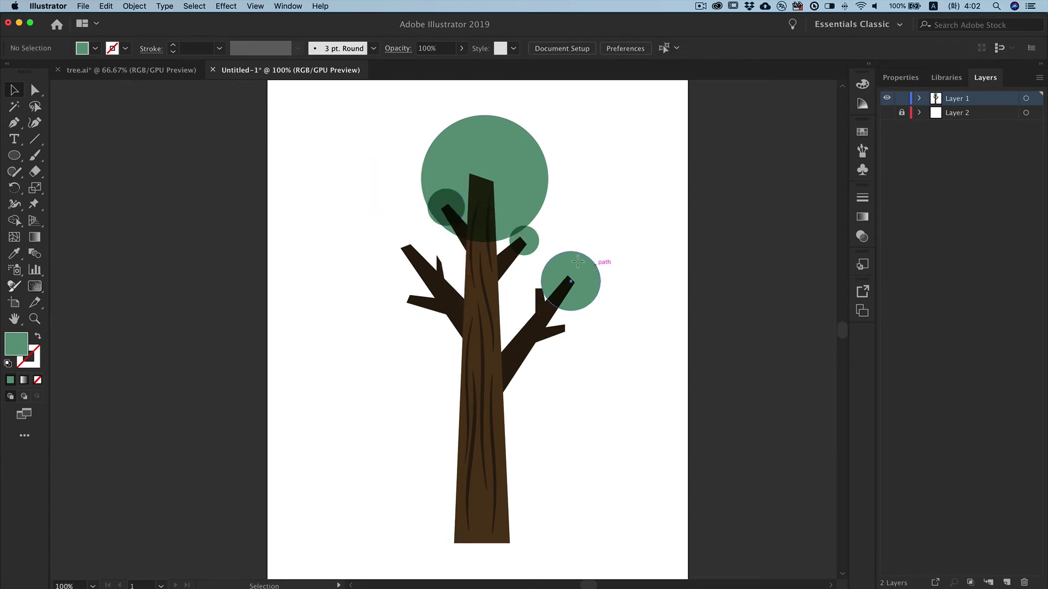
{"action": "mouse_move", "coordinate": [600, 270]}
{"action": "left_mouse_down"}
{"action": "mouse_move", "coordinate": [431, 233]}
{"action": "mouse_move", "coordinate": [361, 200]}
{"action": "left_mouse_up"}
{"action": "mouse_move", "coordinate": [542, 243]}
{"action": "left_mouse_down"}
{"action": "mouse_move", "coordinate": [583, 334]}
{"action": "mouse_move", "coordinate": [556, 291]}
{"action": "mouse_move", "coordinate": [548, 298]}
{"action": "left_mouse_up"}
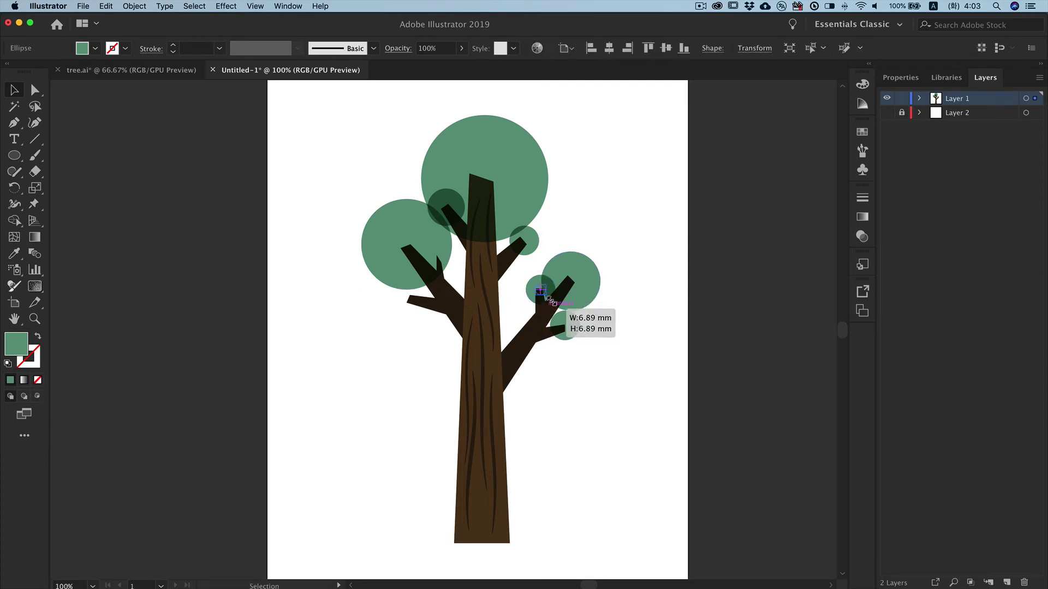
{"action": "left_click", "coordinate": [673, 314]}
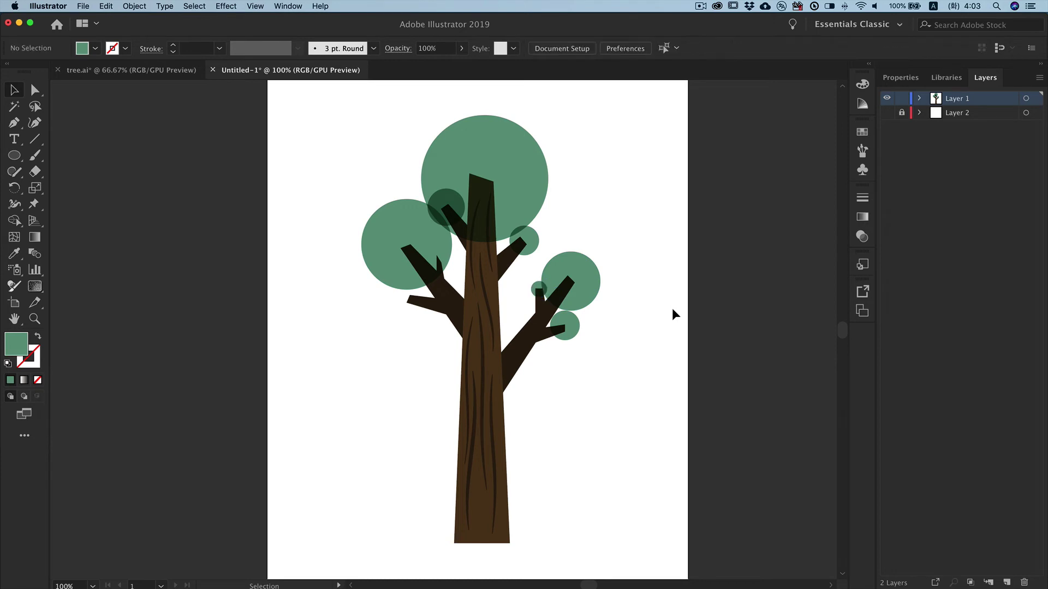
Add small circle copies onto the left and lower-left branches
{"action": "mouse_move", "coordinate": [463, 207]}
{"action": "left_mouse_down"}
{"action": "mouse_move", "coordinate": [420, 299]}
{"action": "mouse_move", "coordinate": [425, 290]}
{"action": "left_mouse_up"}
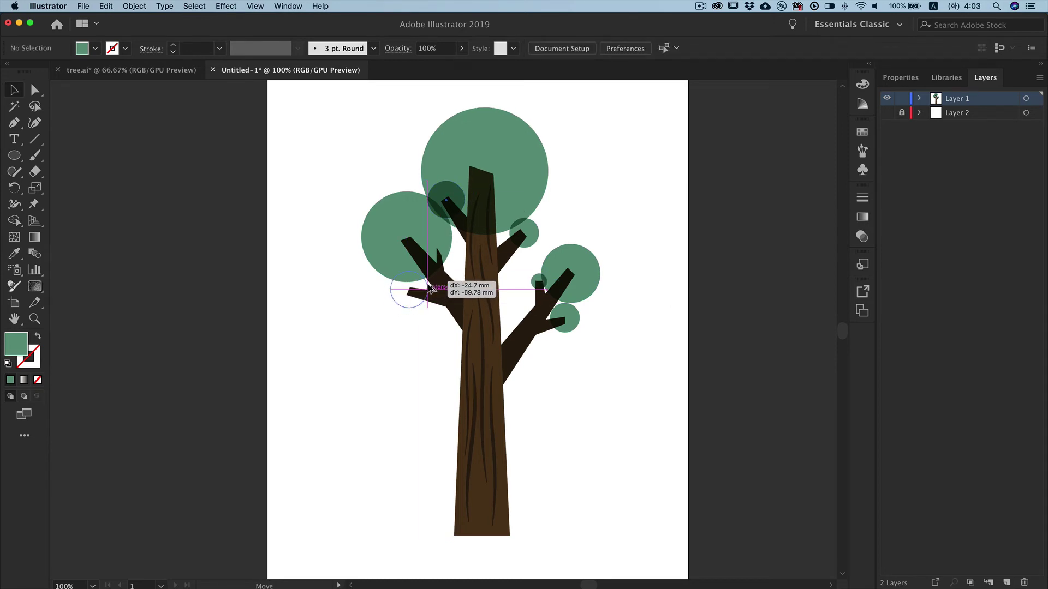
{"action": "key", "text": "ctrl+minus"}
{"action": "key", "text": "ctrl+plus"}
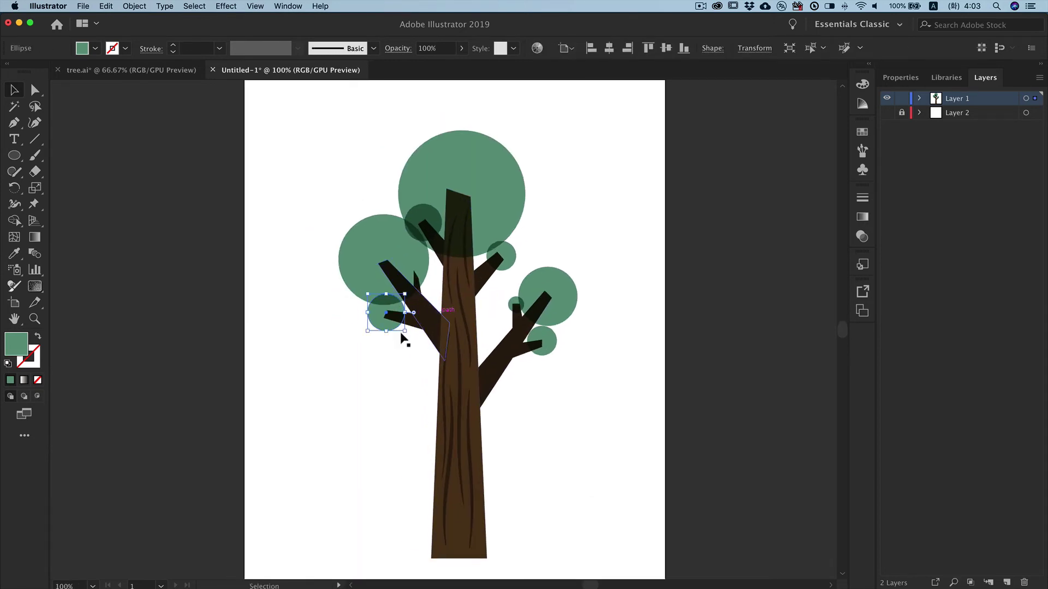
{"action": "left_click", "coordinate": [347, 366]}
{"action": "mouse_move", "coordinate": [390, 333]}
{"action": "left_mouse_down"}
{"action": "mouse_move", "coordinate": [390, 383]}
{"action": "mouse_move", "coordinate": [386, 359]}
{"action": "mouse_move", "coordinate": [414, 272]}
{"action": "left_mouse_up"}
{"action": "left_click", "coordinate": [411, 377]}
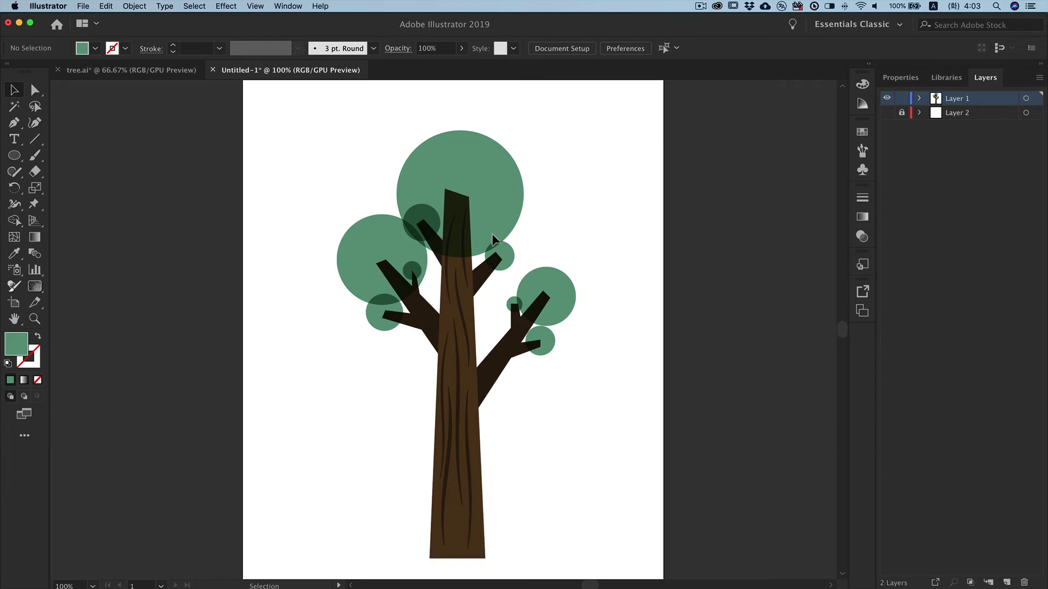
Draw two thin pointed wedge shapes at the left leaf circle's edge
{"action": "left_click", "coordinate": [352, 224]}
{"action": "key", "text": "p"}
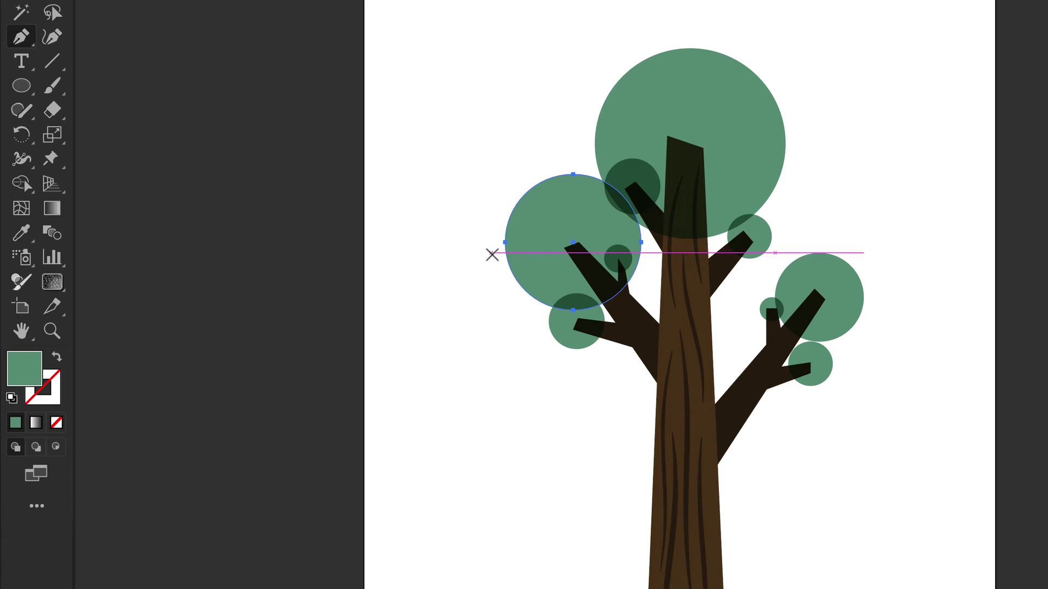
{"action": "mouse_move", "coordinate": [491, 253]}
{"action": "left_mouse_down"}
{"action": "mouse_move", "coordinate": [515, 255]}
{"action": "mouse_move", "coordinate": [491, 239]}
{"action": "left_mouse_up"}
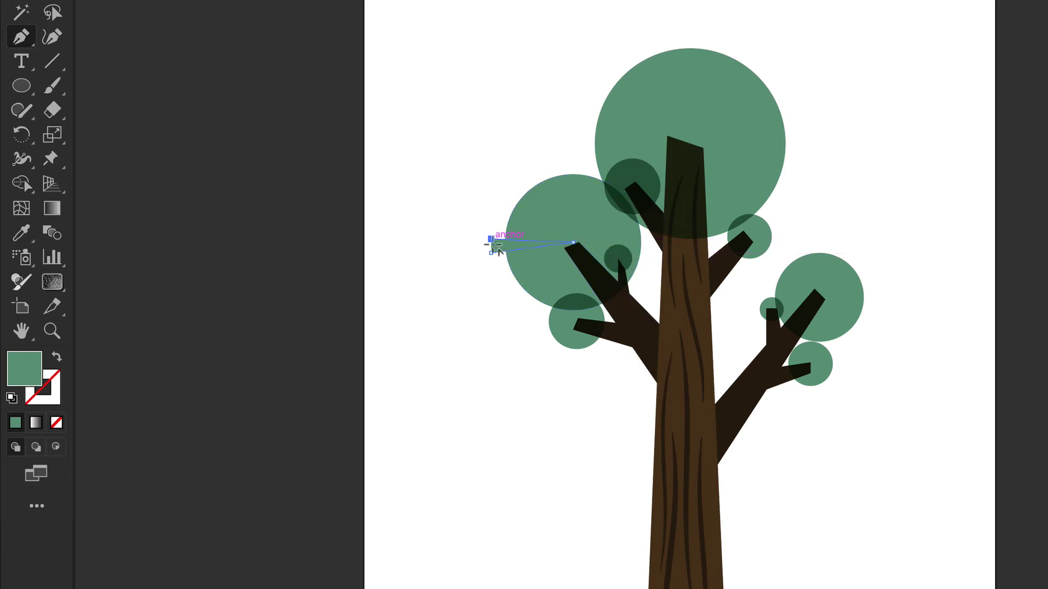
{"action": "left_click", "coordinate": [491, 253]}
{"action": "left_click", "coordinate": [477, 216], "text": "ctrl"}
{"action": "left_click_drag", "start_coordinate": [491, 224], "coordinate": [565, 247]}
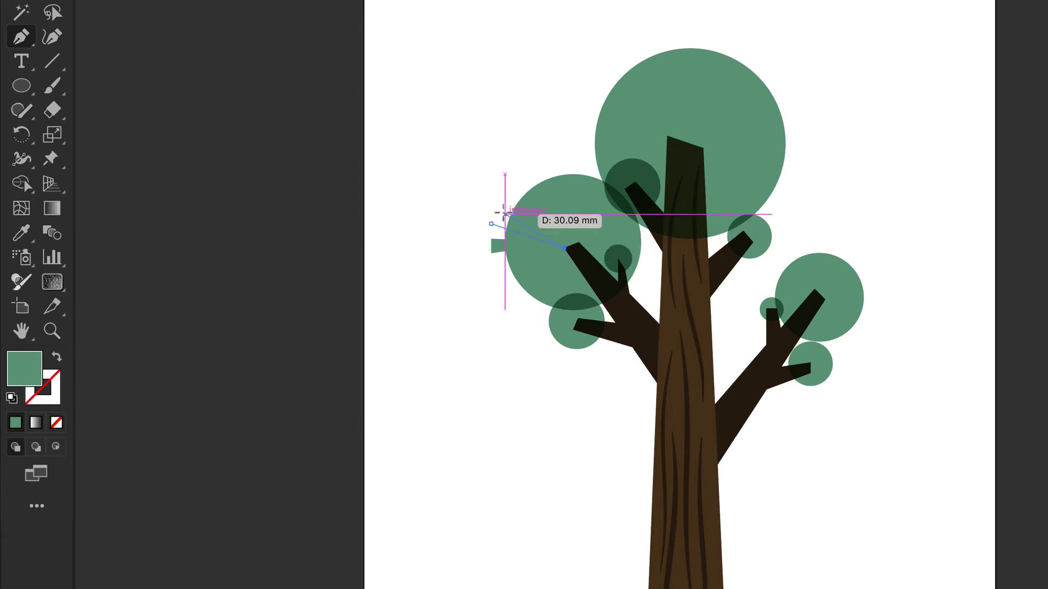
{"action": "mouse_move", "coordinate": [565, 244]}
{"action": "left_mouse_down"}
{"action": "mouse_move", "coordinate": [494, 209]}
{"action": "mouse_move", "coordinate": [491, 223]}
{"action": "left_mouse_up"}
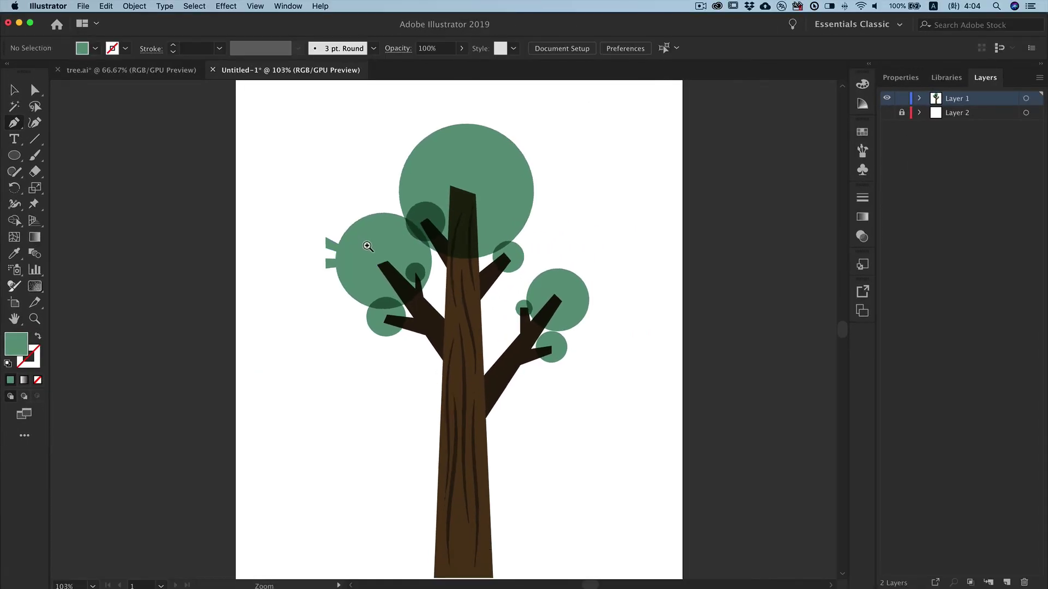
Move a wedge's inner tip inside the circle and check the shapes in Outline view
{"action": "scroll", "coordinate": [385, 254], "scroll_direction": "up", "scroll_amount": 5}
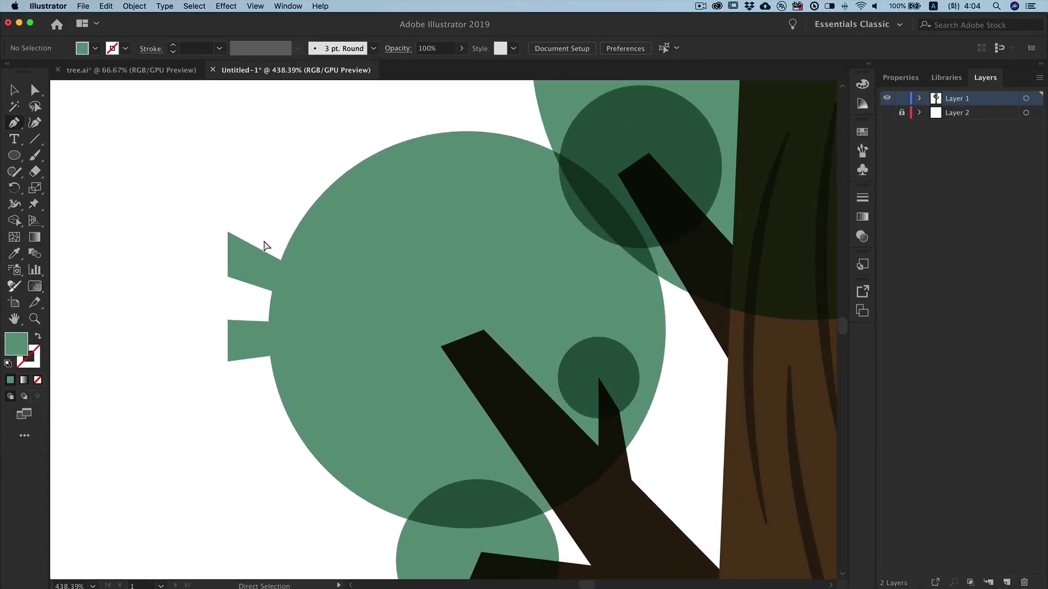
{"action": "left_click", "coordinate": [345, 350], "text": "super"}
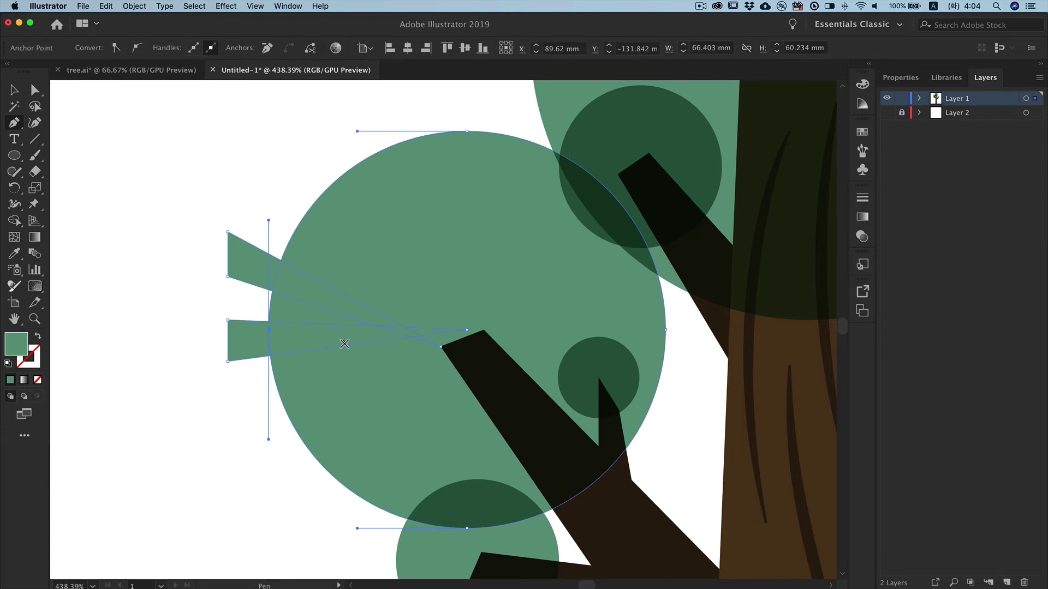
{"action": "left_click", "coordinate": [170, 298], "text": "super"}
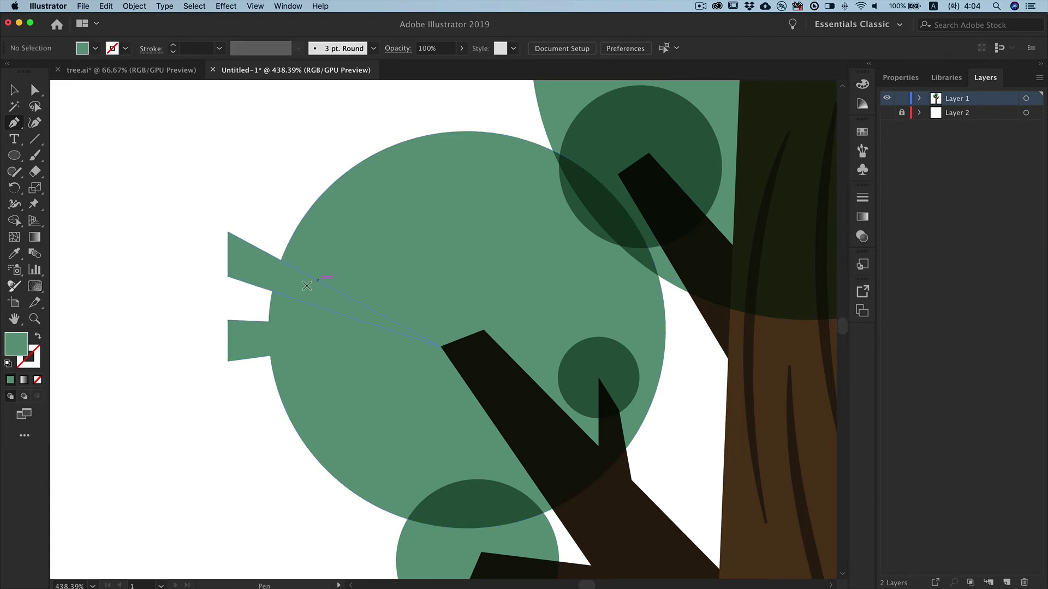
{"action": "left_click", "coordinate": [260, 294], "text": "super"}
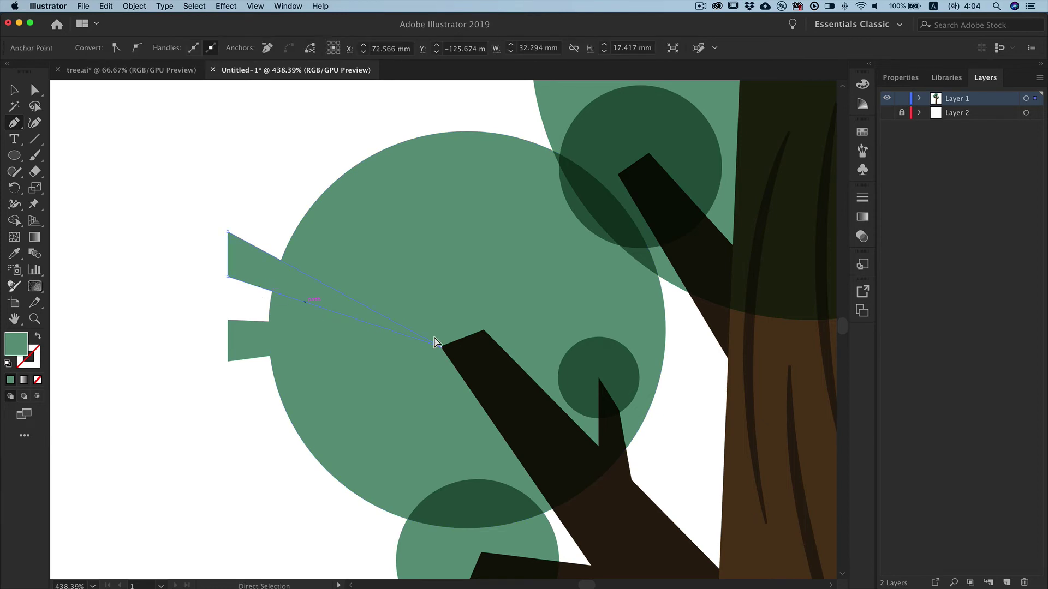
{"action": "left_click_drag", "start_coordinate": [440, 345], "coordinate": [458, 329]}
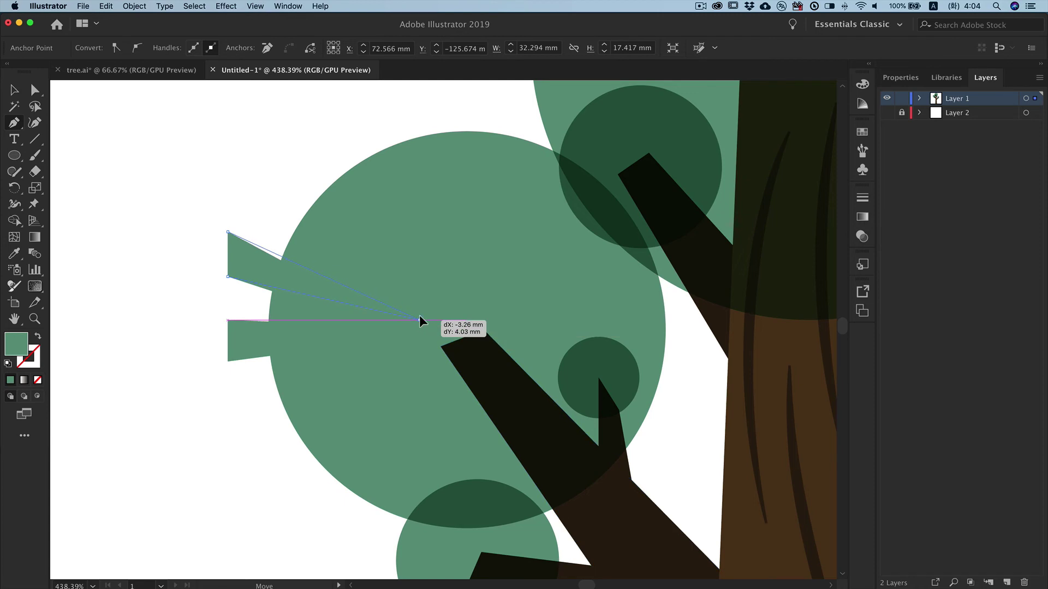
{"action": "key", "text": "super+y"}
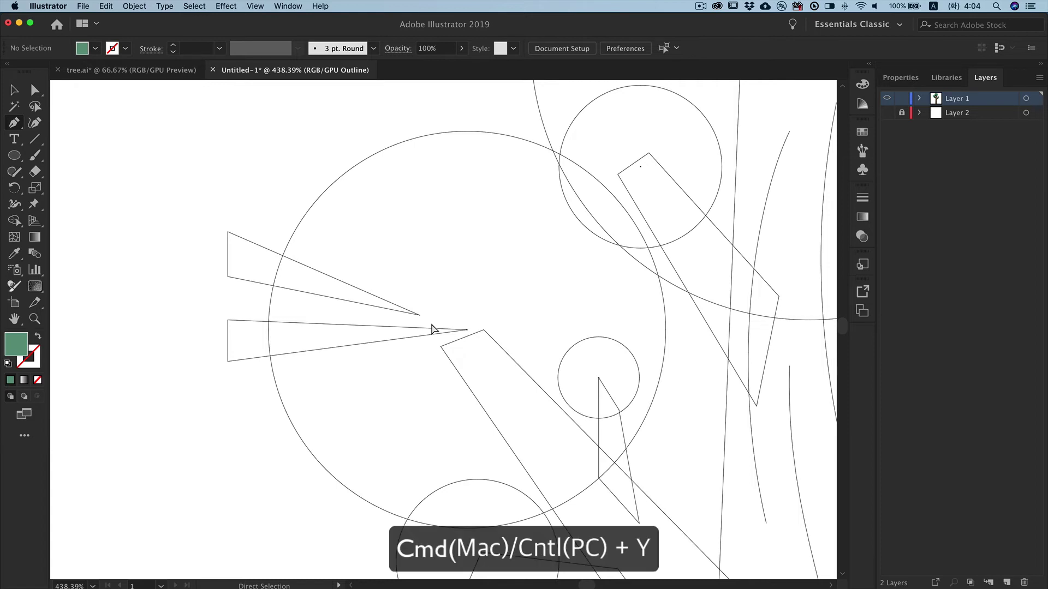
{"action": "key", "text": "ctrl+y"}
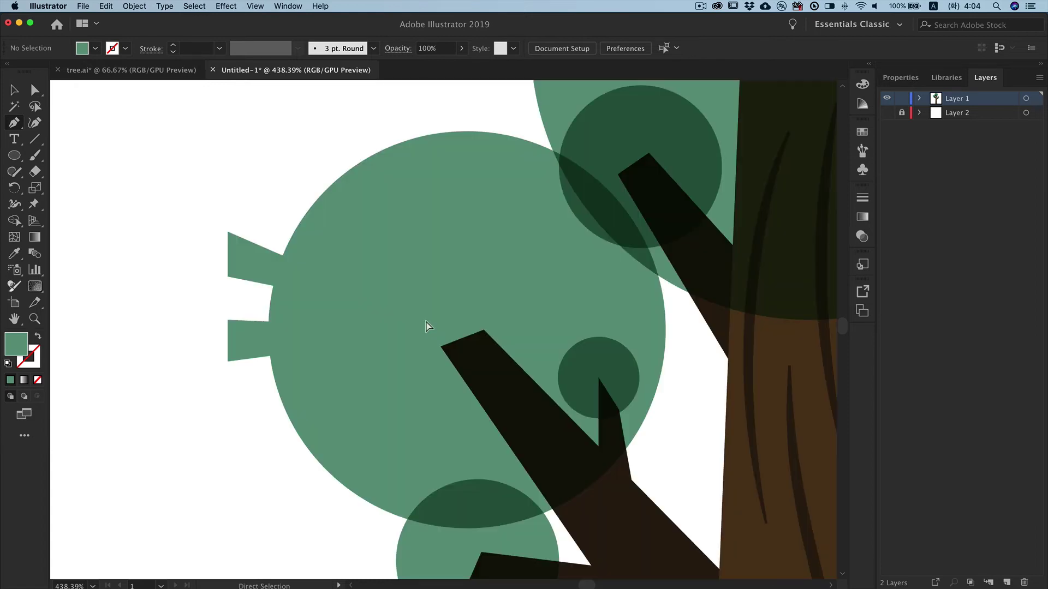
{"action": "left_click", "coordinate": [312, 345], "text": "ctrl"}
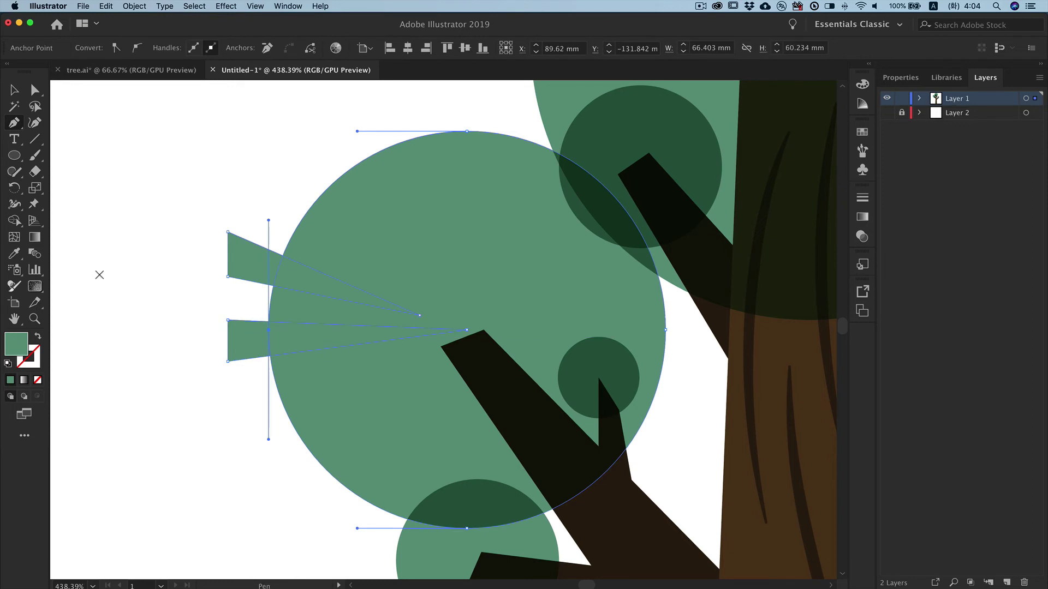
Erase both wedges from the left leaf circle with Shape Builder to cut notches
{"action": "left_click", "coordinate": [24, 225]}
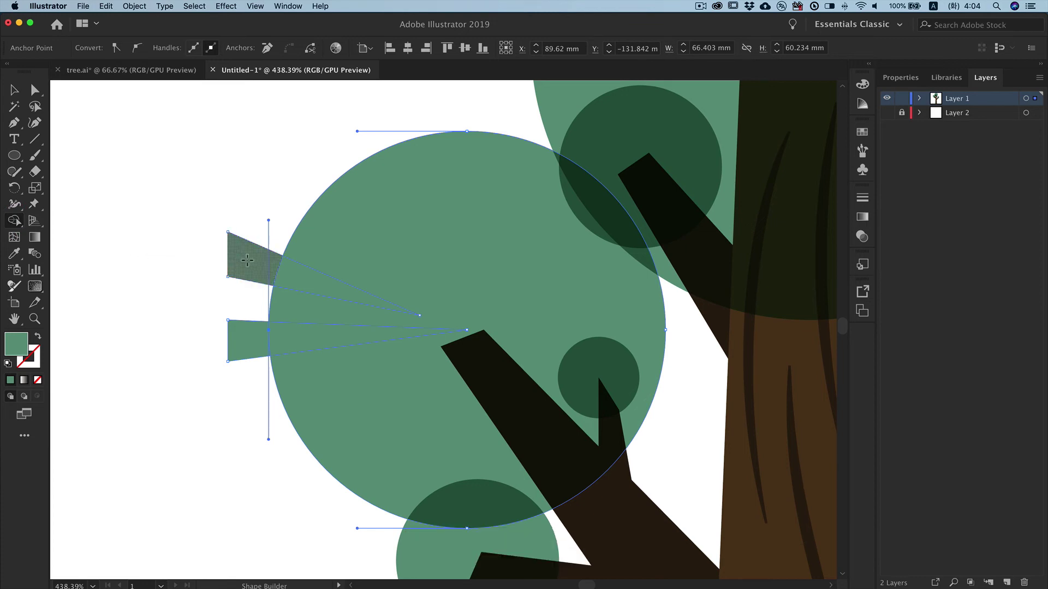
{"action": "left_click_drag", "start_coordinate": [247, 260], "coordinate": [293, 274], "text": "alt"}
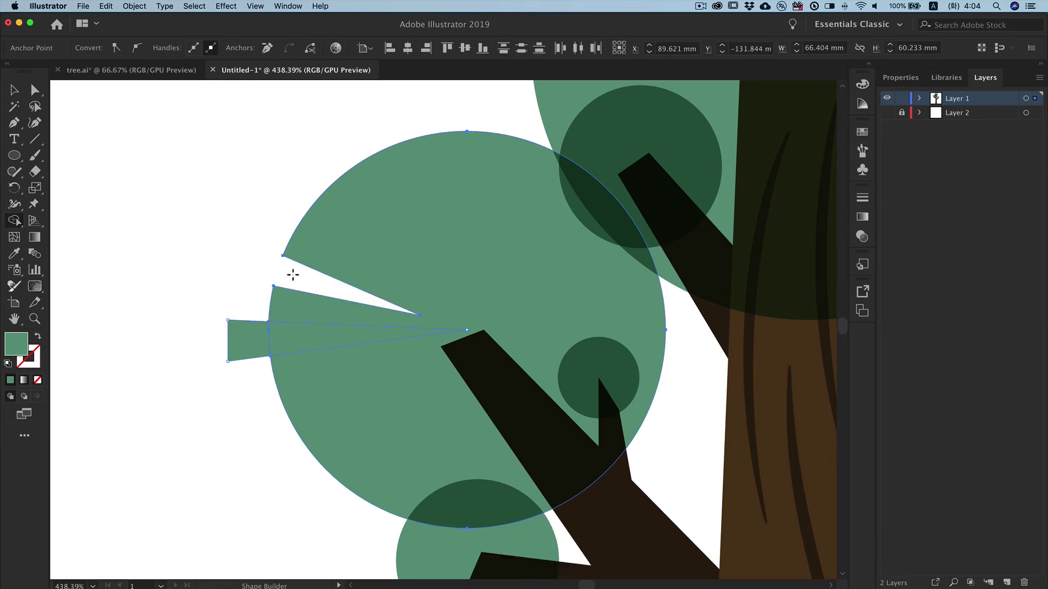
{"action": "left_click_drag", "start_coordinate": [250, 343], "coordinate": [286, 340], "text": "alt"}
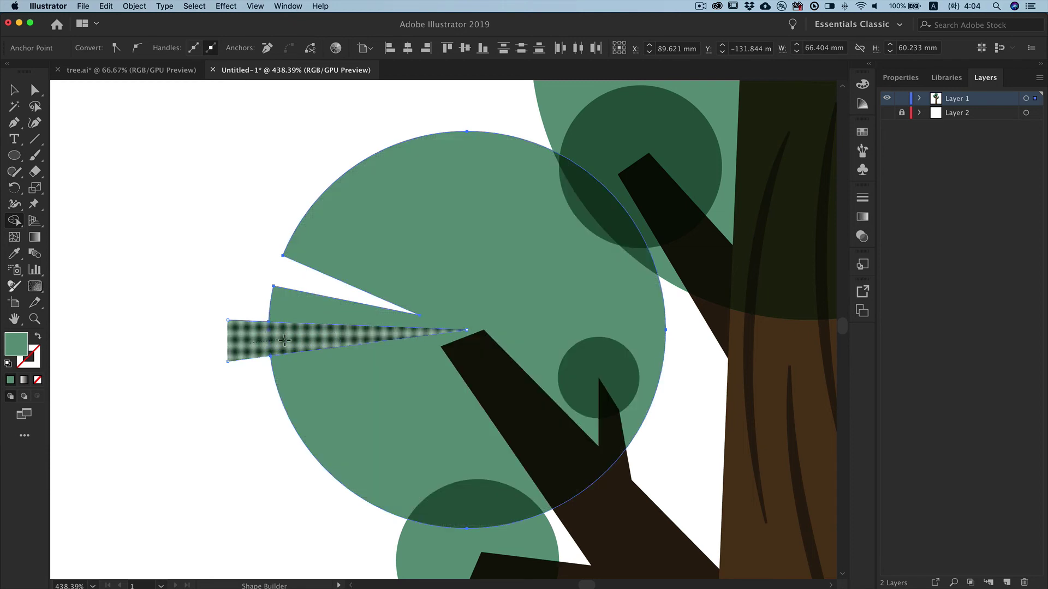
{"action": "key", "text": "super+shift+a"}
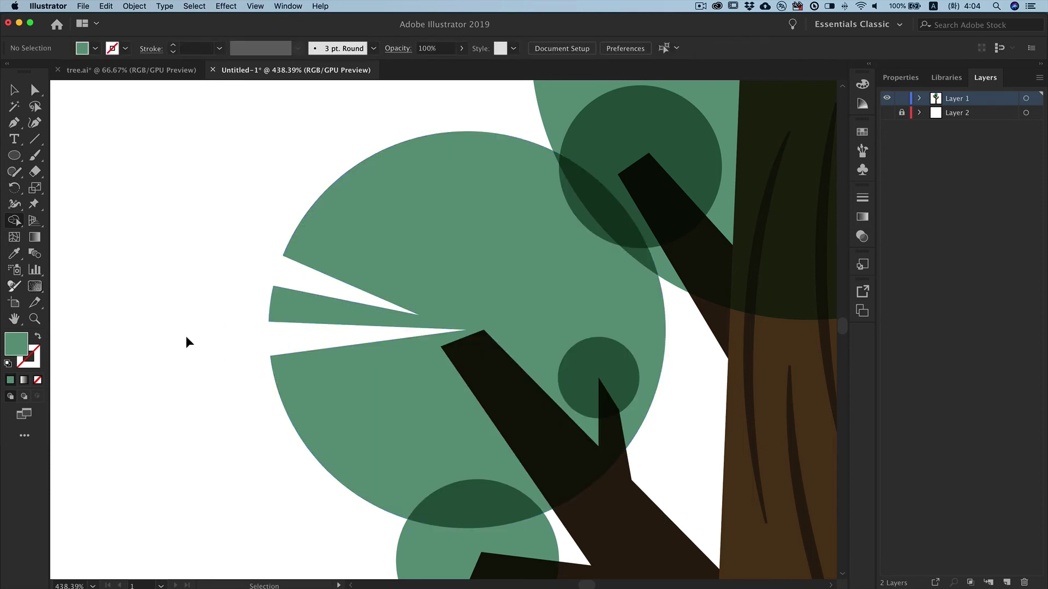
Zoom out to the whole tree and place a copy of the top leaf circle right
{"action": "key", "text": "z"}
{"action": "left_click", "coordinate": [334, 341], "text": "alt"}
{"action": "left_click", "coordinate": [375, 344], "text": "alt"}
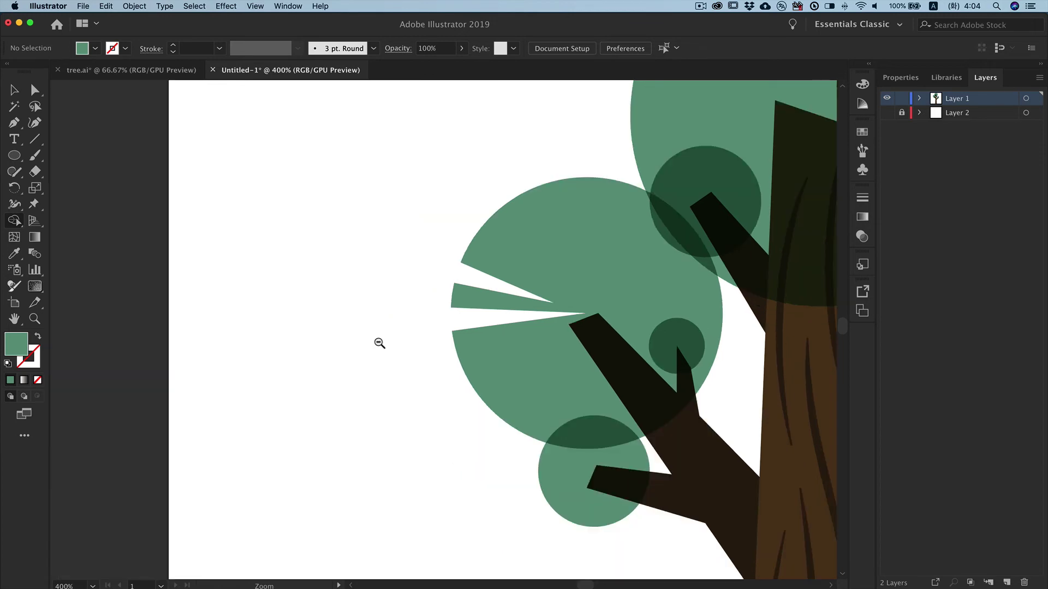
{"action": "left_click", "coordinate": [457, 340], "text": "alt"}
{"action": "left_click", "coordinate": [465, 339], "text": "alt"}
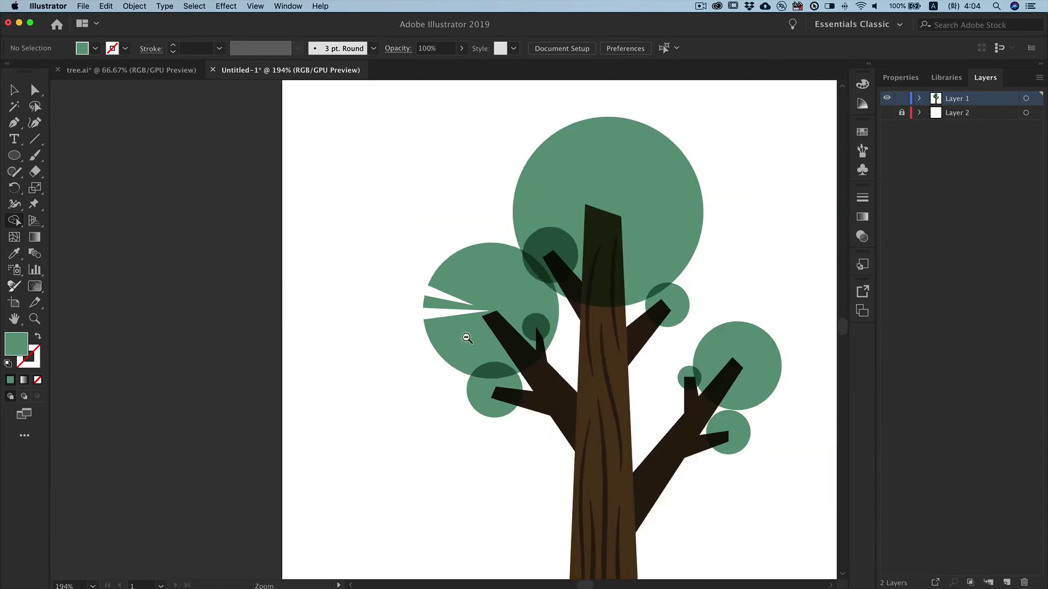
{"action": "left_click", "coordinate": [469, 338], "text": "alt"}
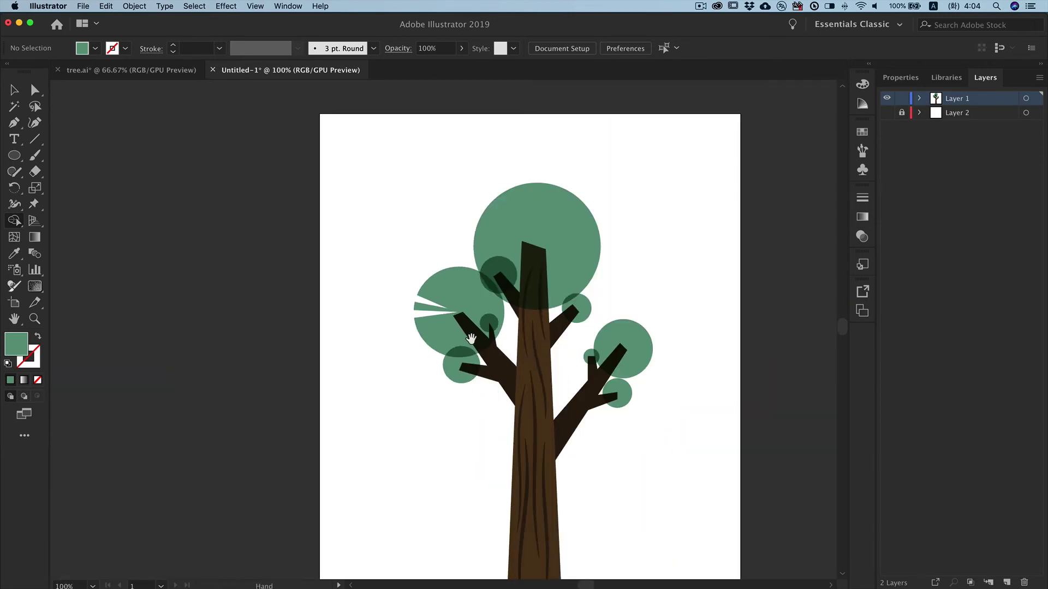
{"action": "left_click_drag", "start_coordinate": [469, 338], "coordinate": [418, 319]}
{"action": "left_click_drag", "start_coordinate": [549, 213], "coordinate": [654, 209]}
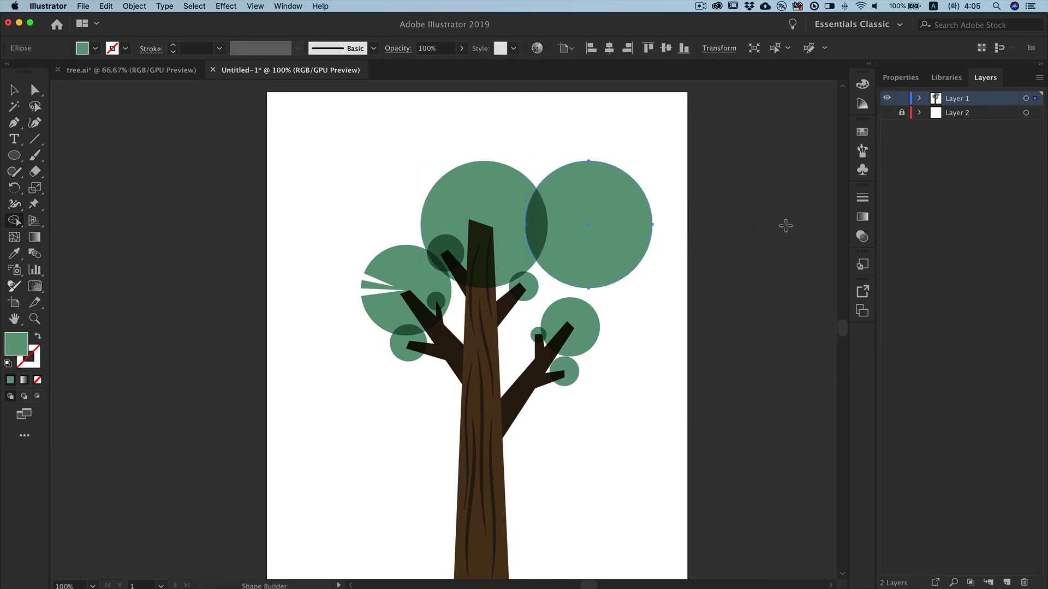
Fill the copied circle with a vertical white-to-black gradient at -90°
{"action": "left_click", "coordinate": [288, 6]}
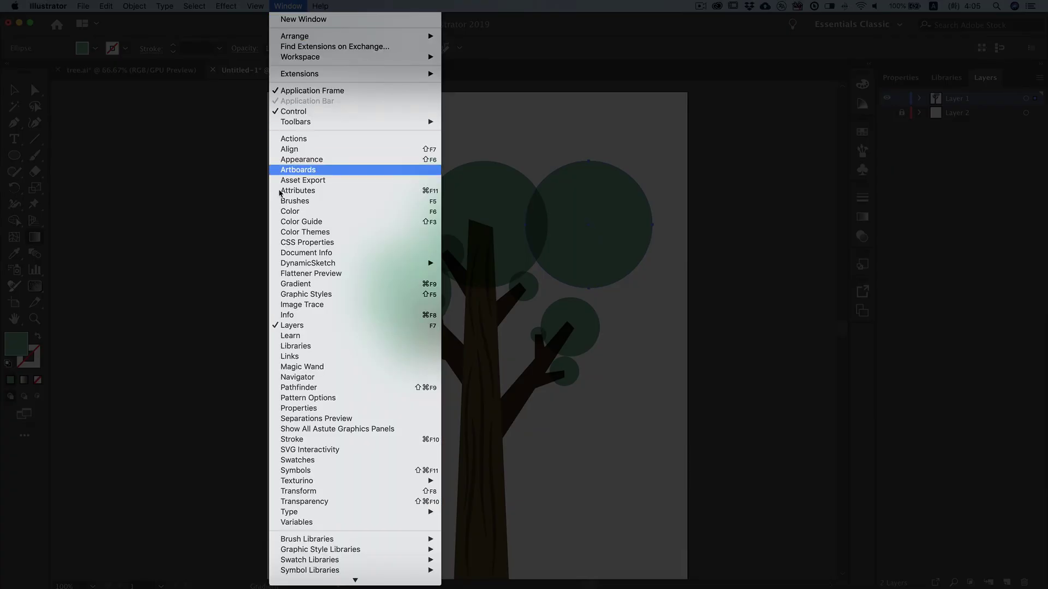
{"action": "left_click", "coordinate": [307, 283]}
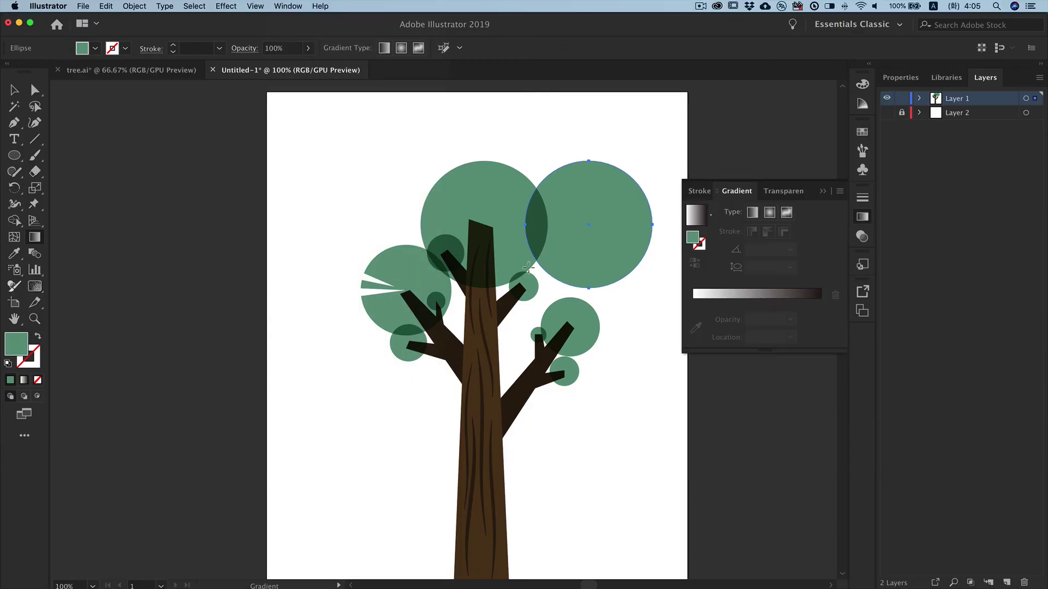
{"action": "left_click", "coordinate": [692, 219]}
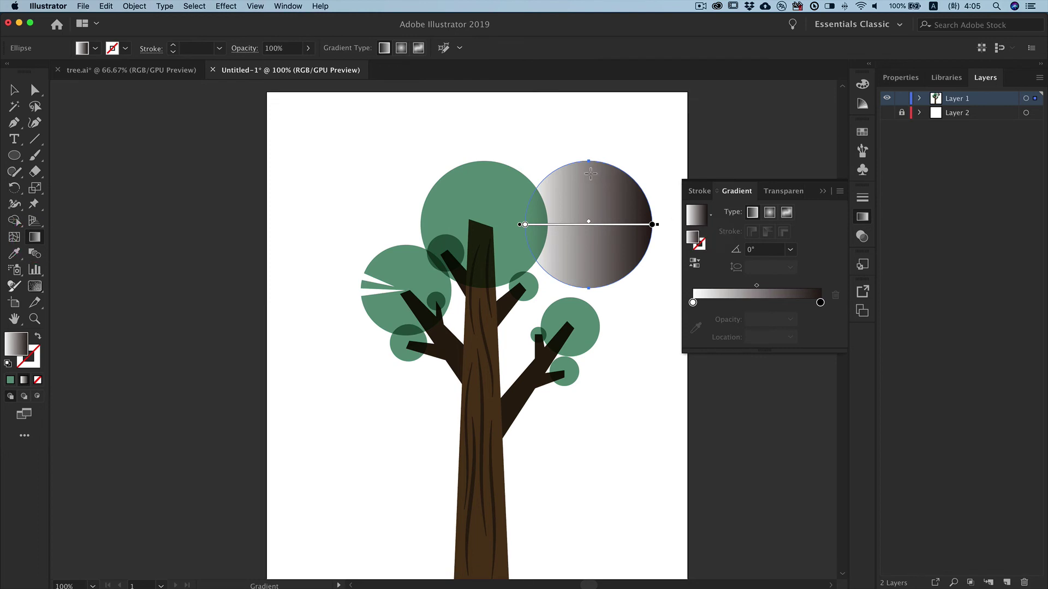
{"action": "left_click_drag", "start_coordinate": [588, 172], "coordinate": [589, 284]}
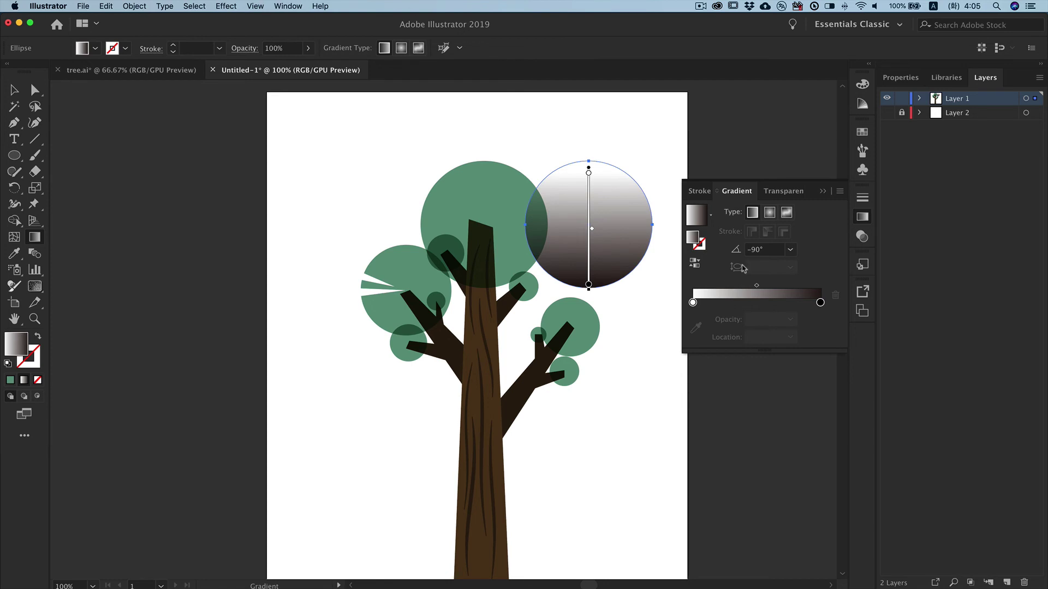
{"action": "left_click", "coordinate": [823, 192]}
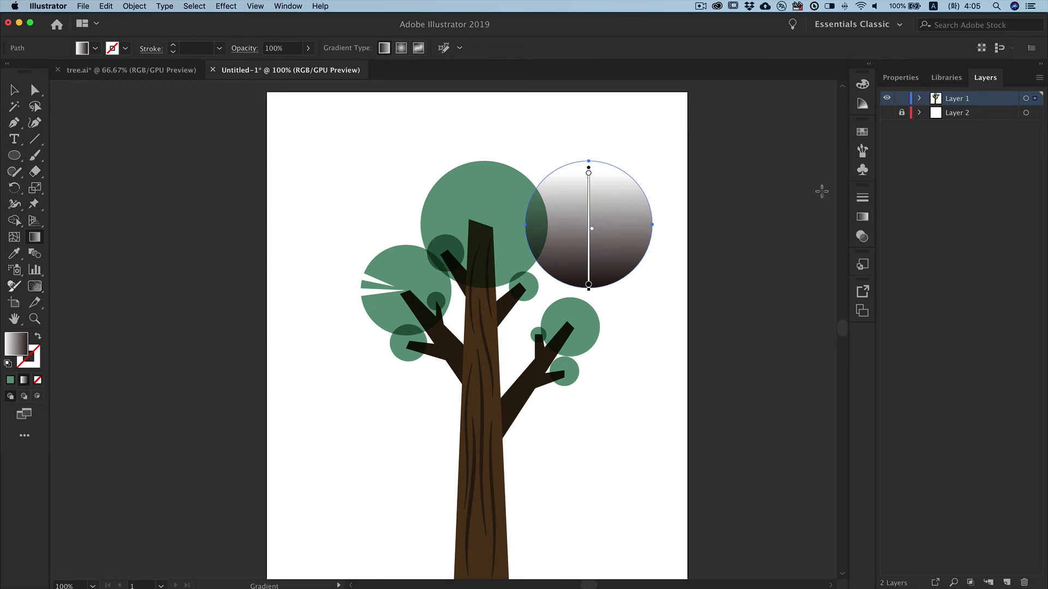
{"action": "left_click", "coordinate": [226, 6]}
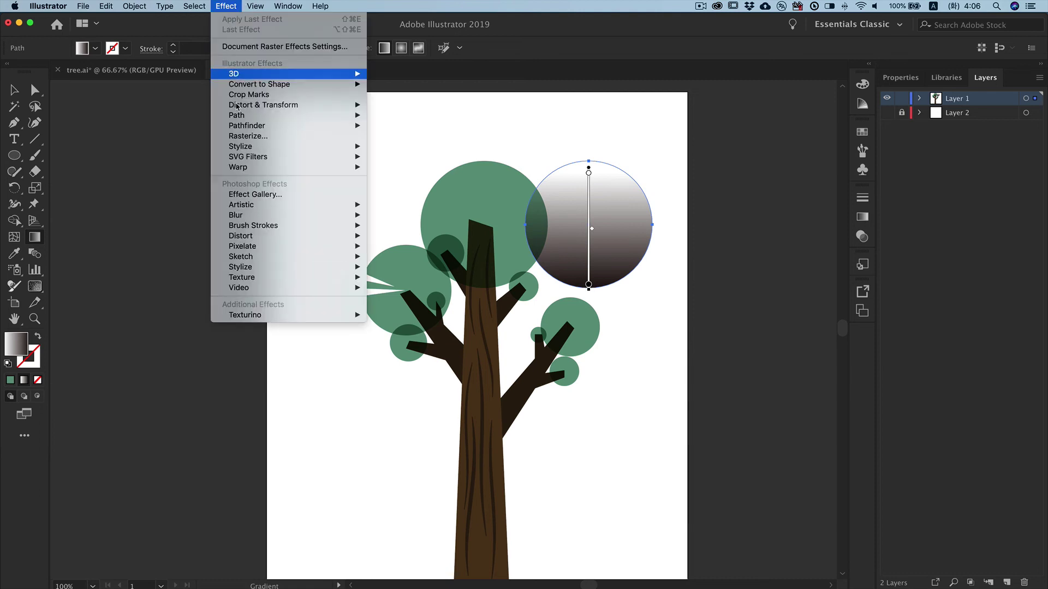
{"action": "mouse_move", "coordinate": [241, 277]}
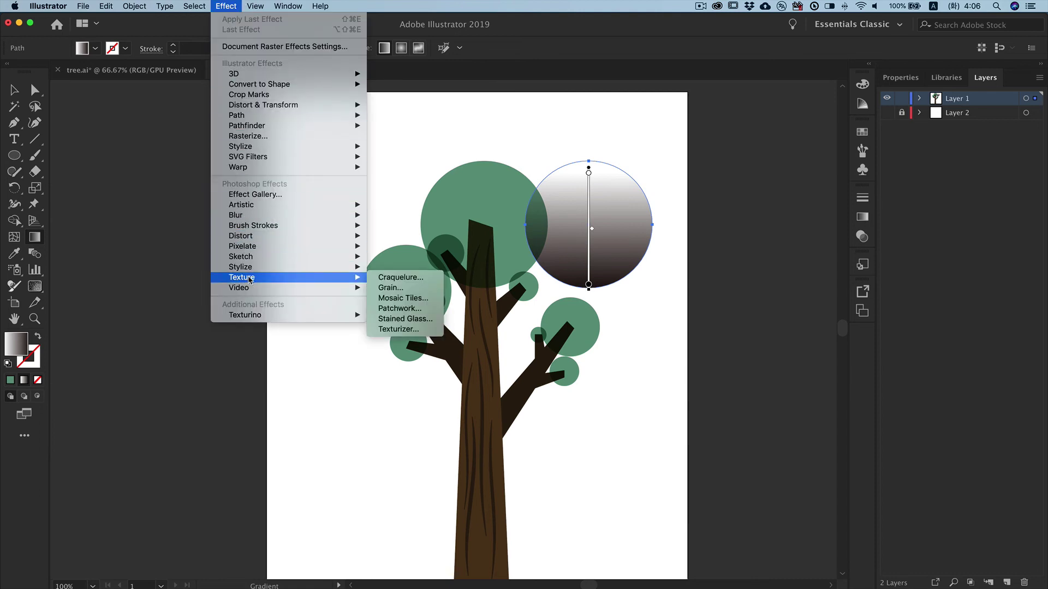
Apply Texture > Grain with Sprinkles type, intensity 42 and contrast 48
{"action": "left_click", "coordinate": [396, 289]}
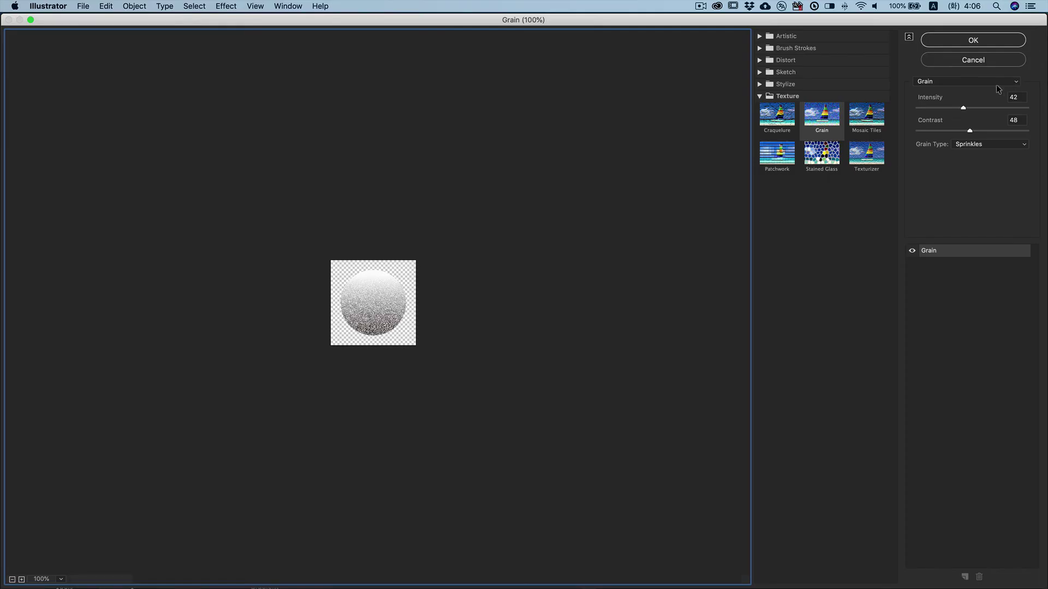
{"action": "left_click", "coordinate": [913, 90]}
{"action": "left_click", "coordinate": [996, 145]}
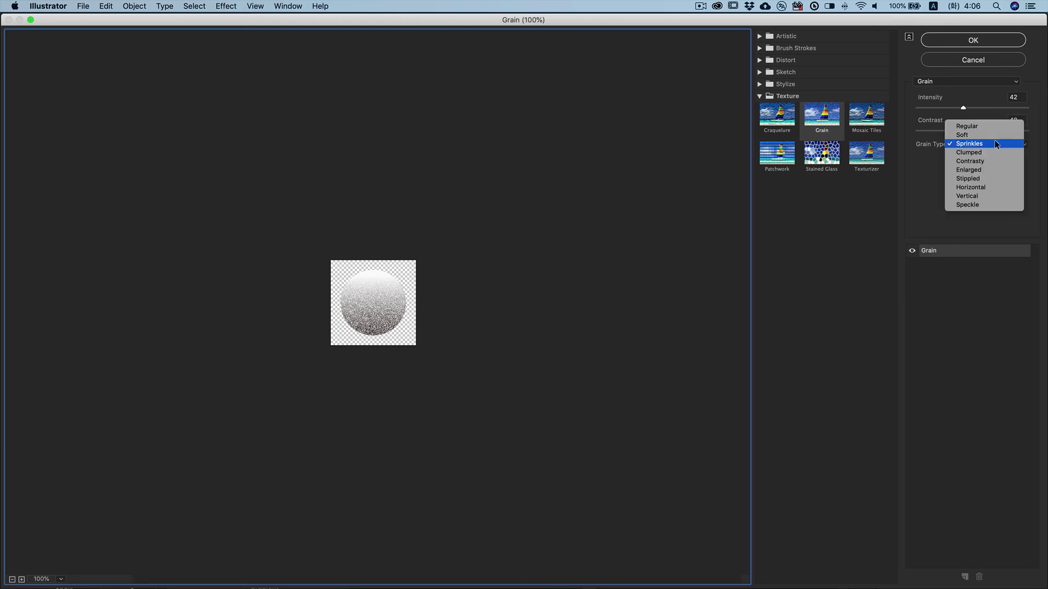
{"action": "left_click", "coordinate": [996, 144]}
{"action": "left_click", "coordinate": [959, 41]}
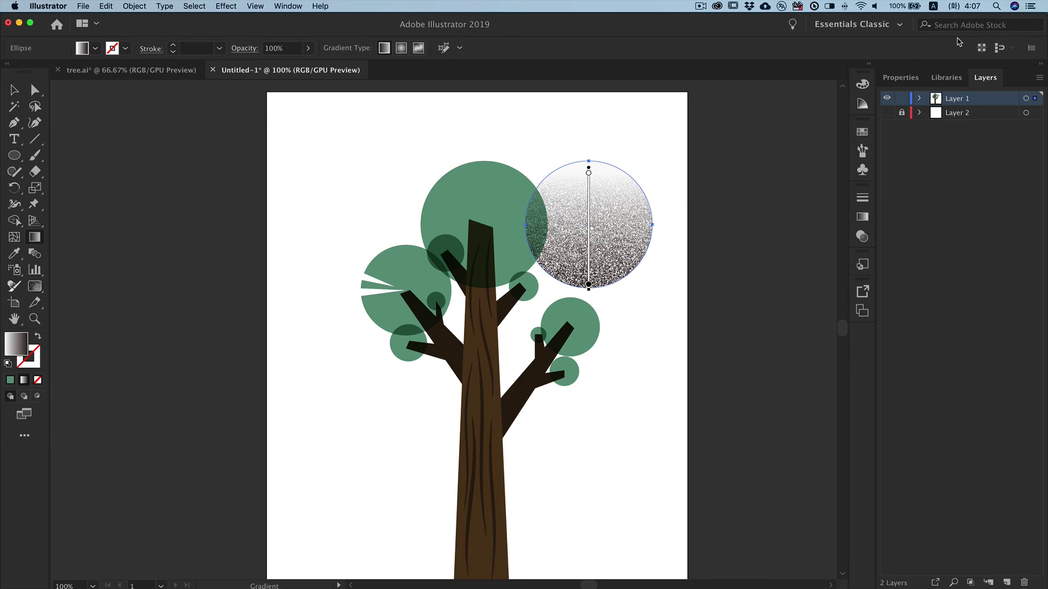
Place the grain circle in Multiply over the top leaf and copy the right leaf circle aside
{"action": "key", "text": "v"}
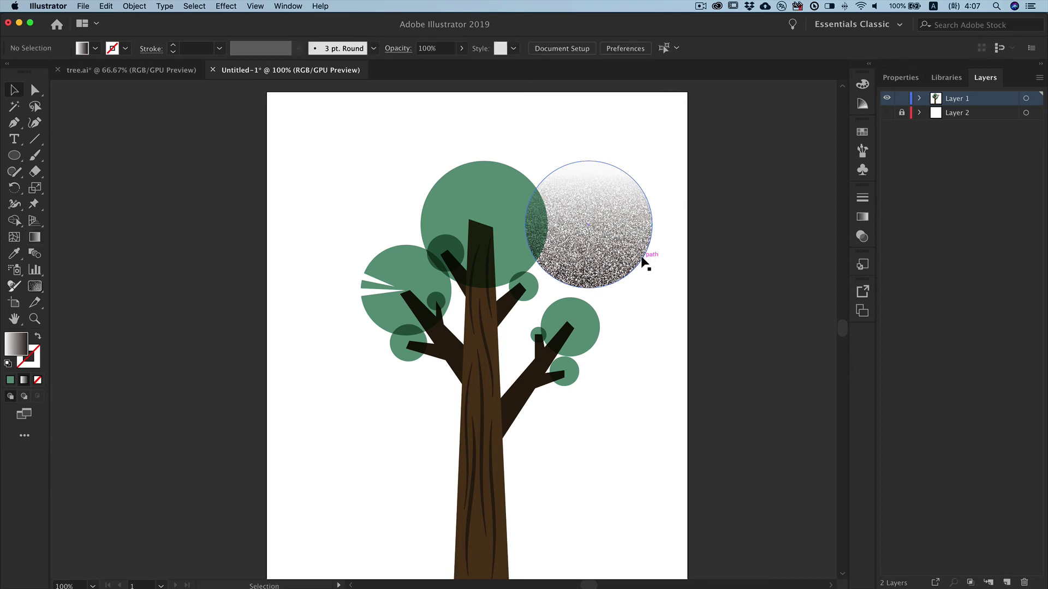
{"action": "left_click_drag", "start_coordinate": [639, 260], "coordinate": [539, 256]}
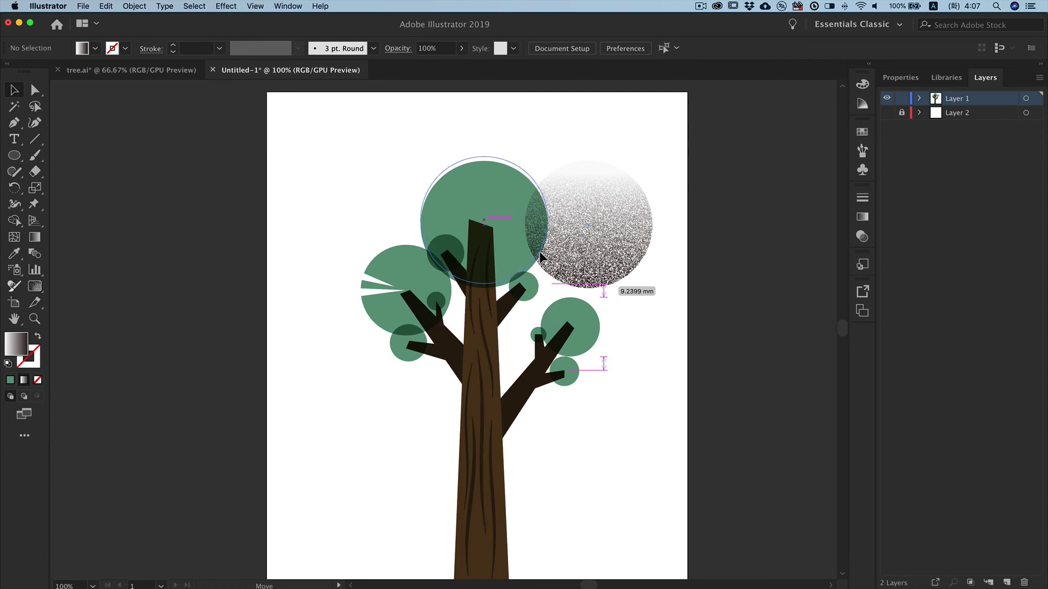
{"action": "left_click_drag", "start_coordinate": [540, 254], "coordinate": [542, 251]}
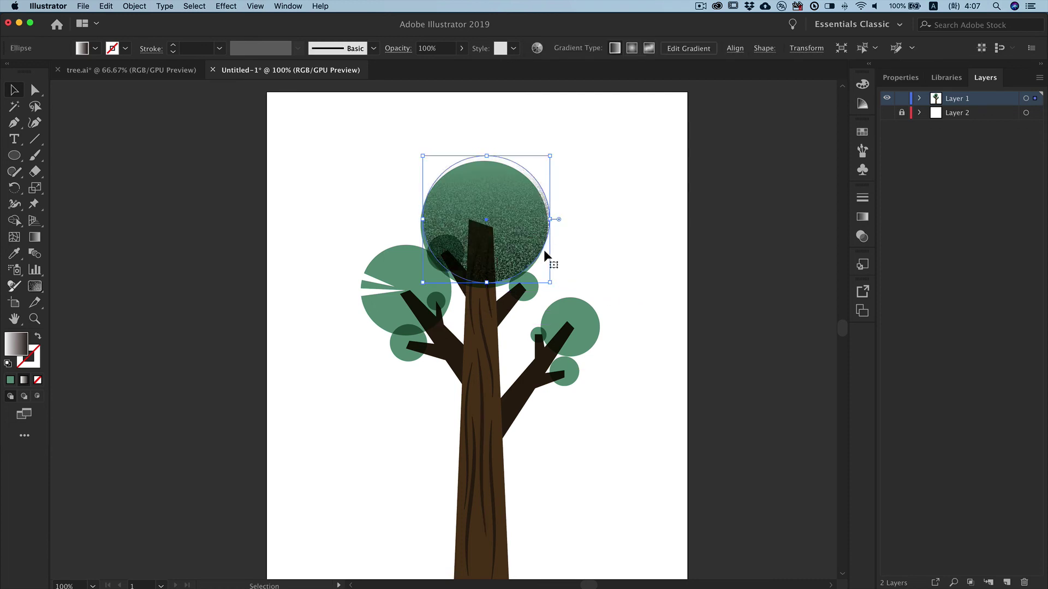
{"action": "left_click", "coordinate": [862, 236]}
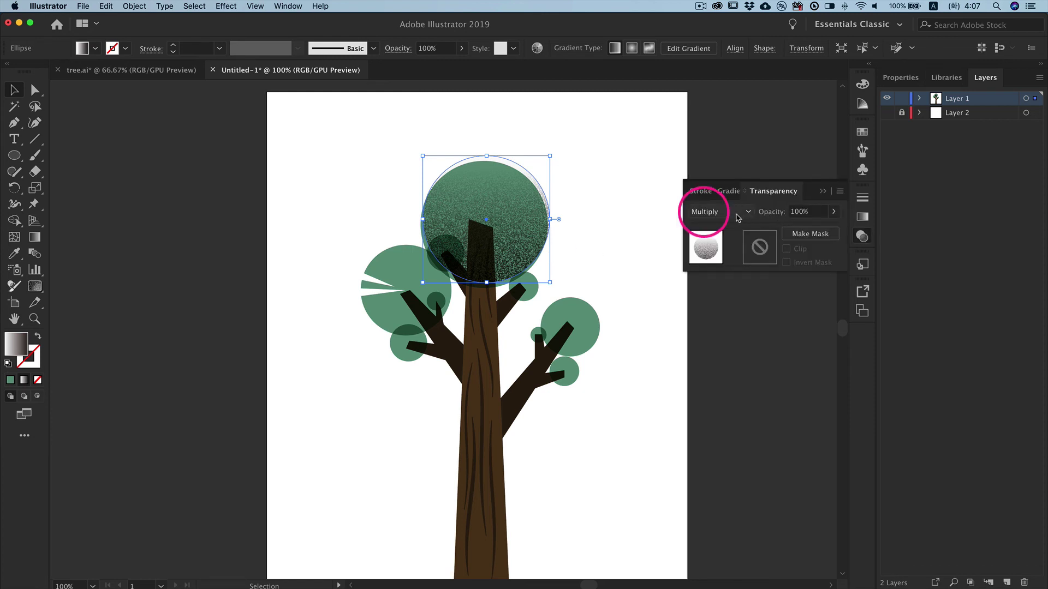
{"action": "left_click", "coordinate": [822, 191]}
{"action": "left_click", "coordinate": [763, 287]}
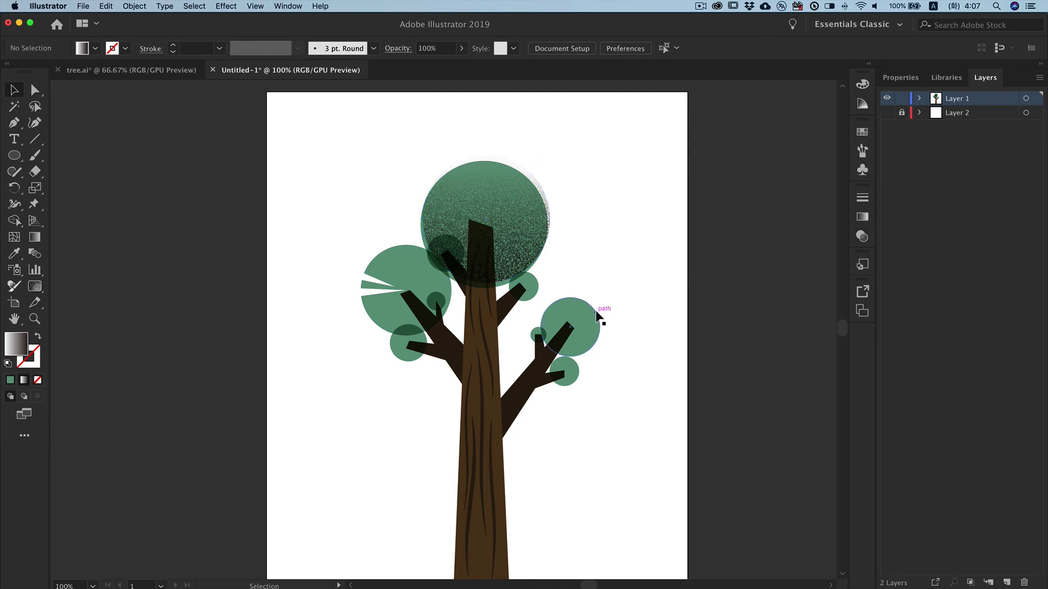
{"action": "left_click_drag", "start_coordinate": [596, 315], "coordinate": [670, 289]}
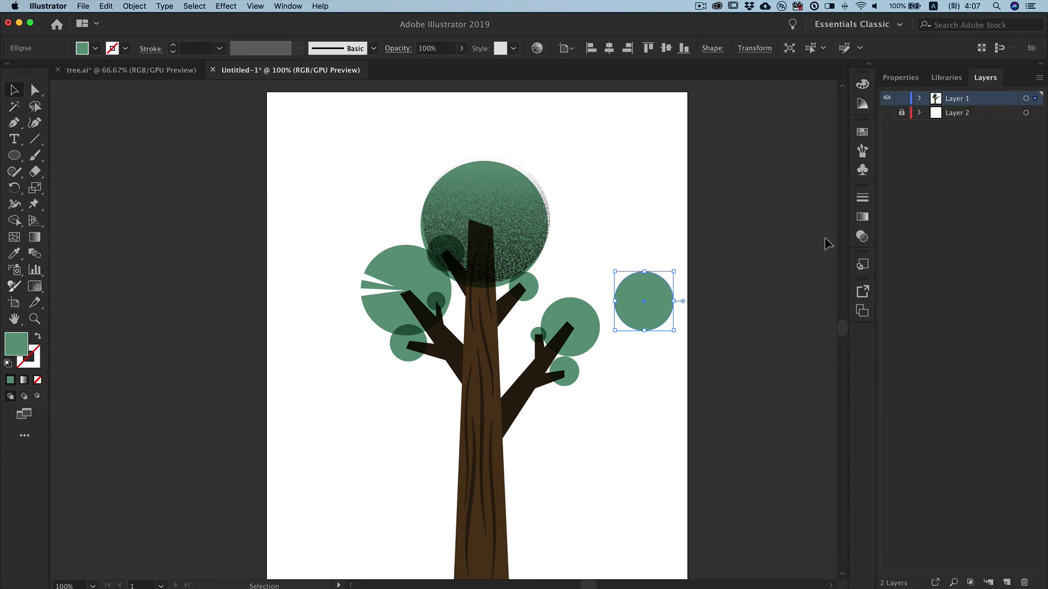
Give the copied circle a top-to-bottom white-to-black gradient and reapply the grain effect
{"action": "left_click", "coordinate": [863, 217]}
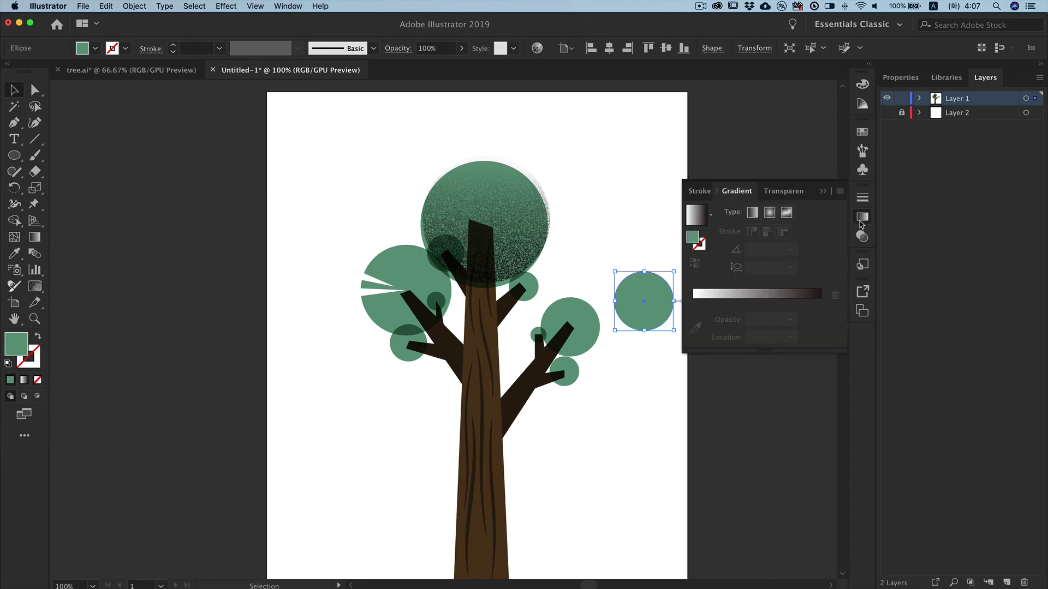
{"action": "left_click", "coordinate": [695, 216]}
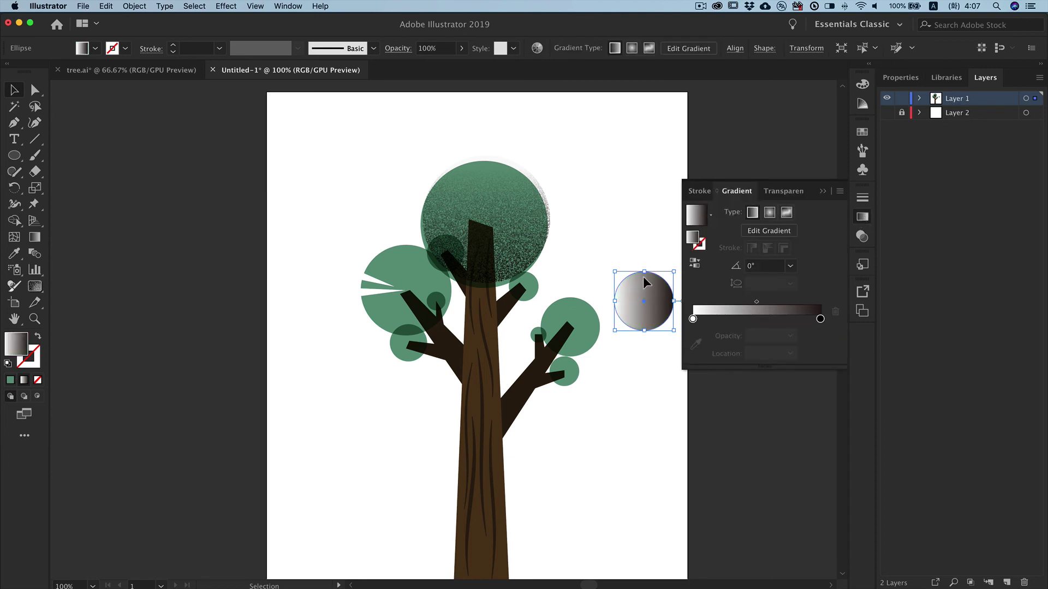
{"action": "left_click", "coordinate": [822, 191]}
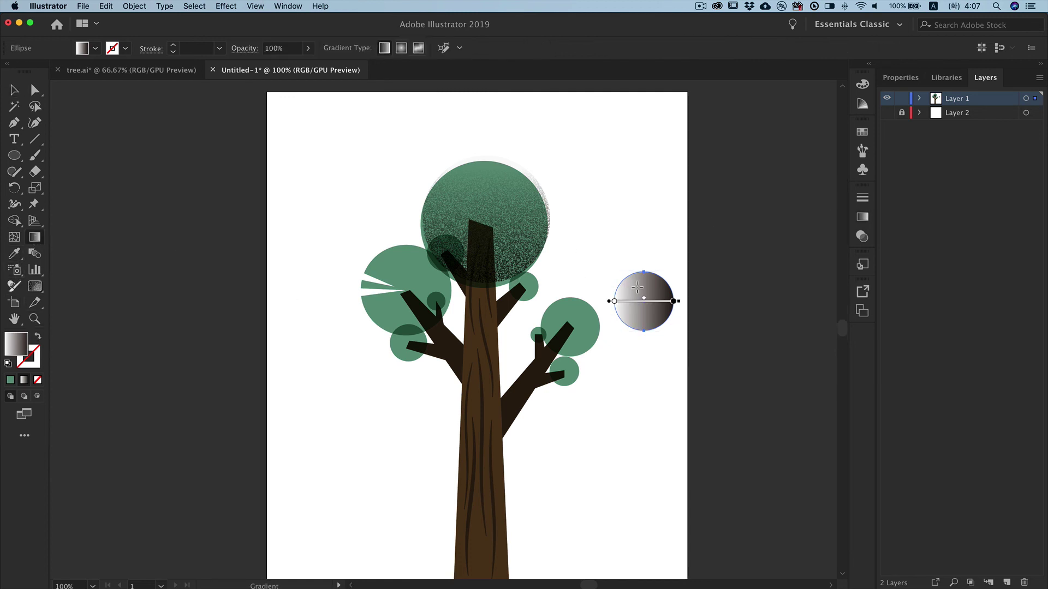
{"action": "left_click_drag", "start_coordinate": [643, 273], "coordinate": [644, 329]}
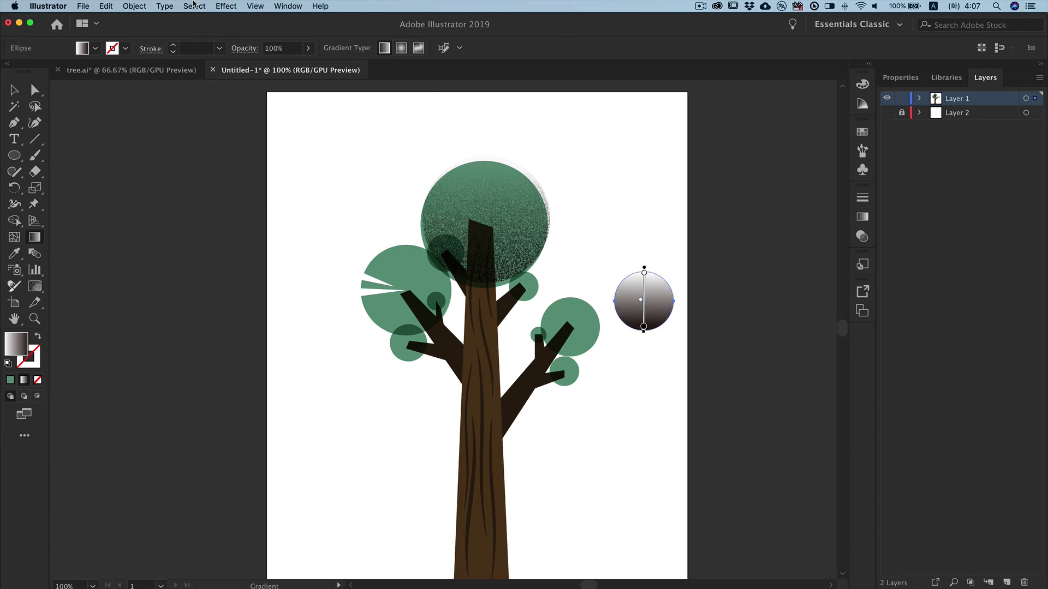
{"action": "left_click", "coordinate": [231, 7]}
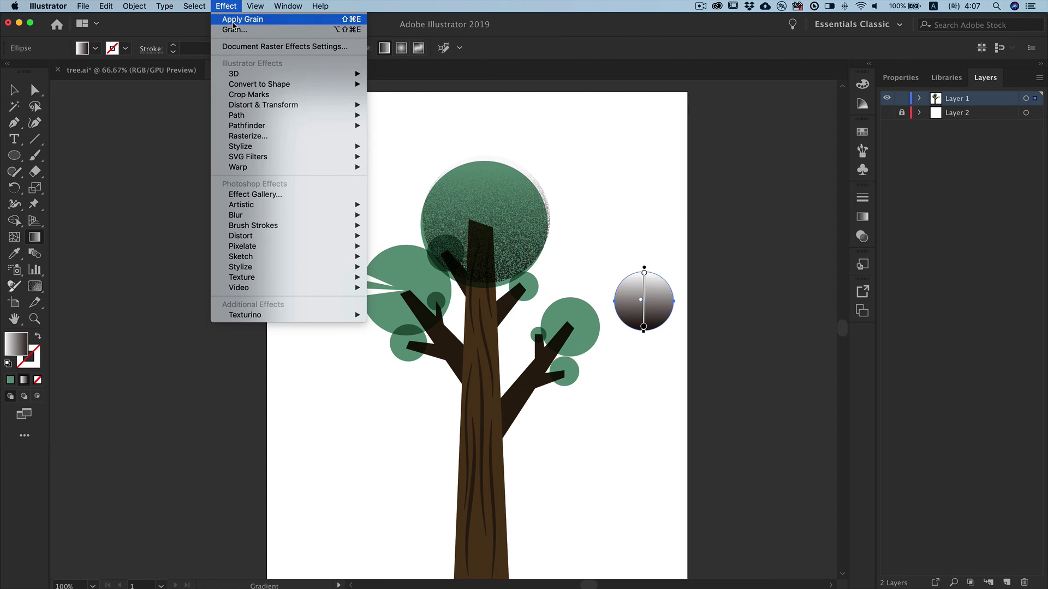
{"action": "left_click", "coordinate": [234, 21]}
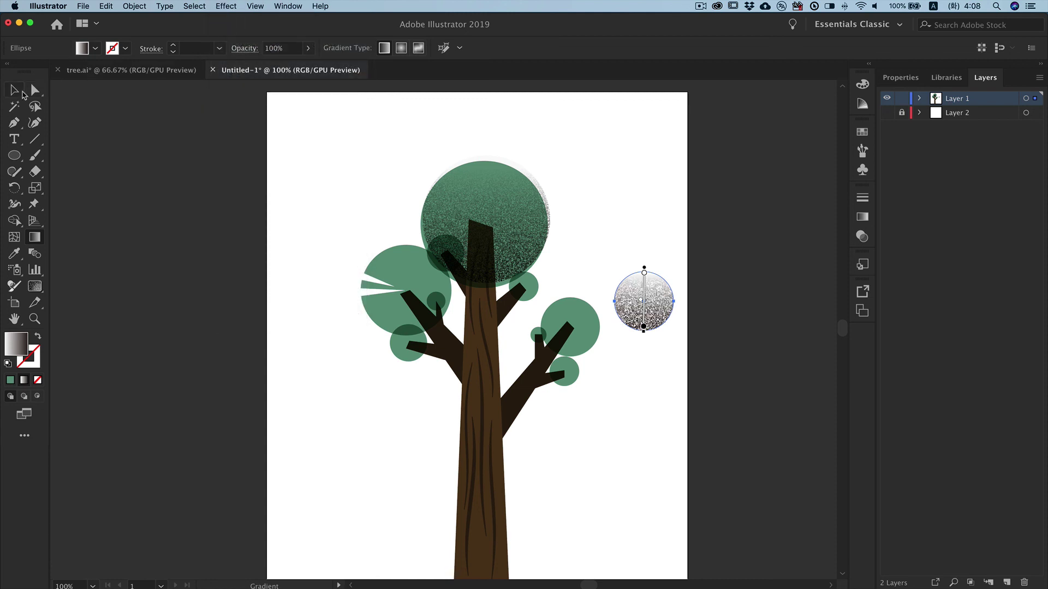
Move the grainy circle over the right leaf and copy the notched left leaf circle upward
{"action": "left_click", "coordinate": [14, 92]}
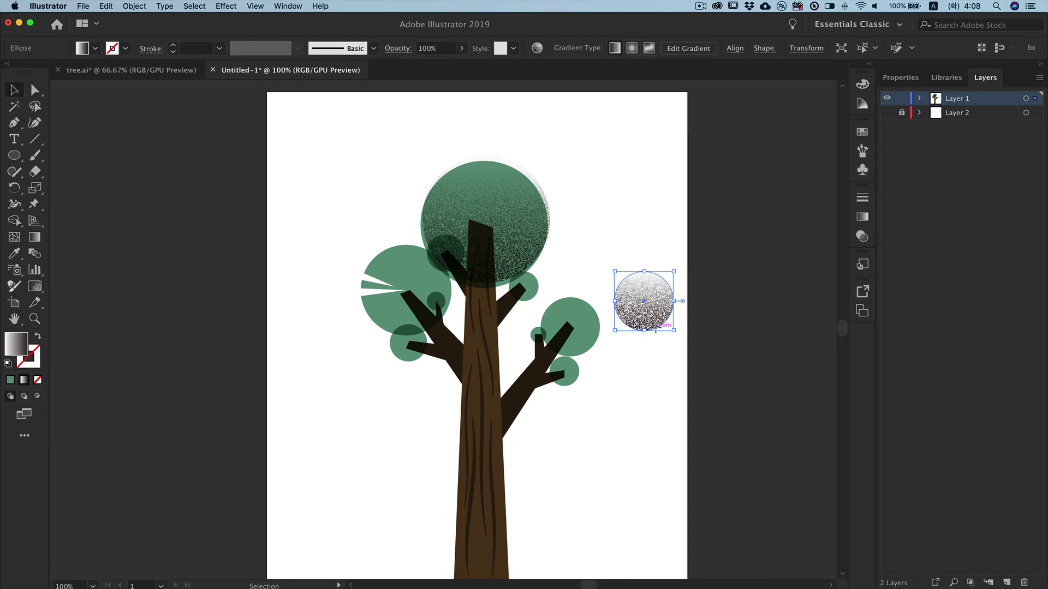
{"action": "left_click_drag", "start_coordinate": [655, 329], "coordinate": [585, 348]}
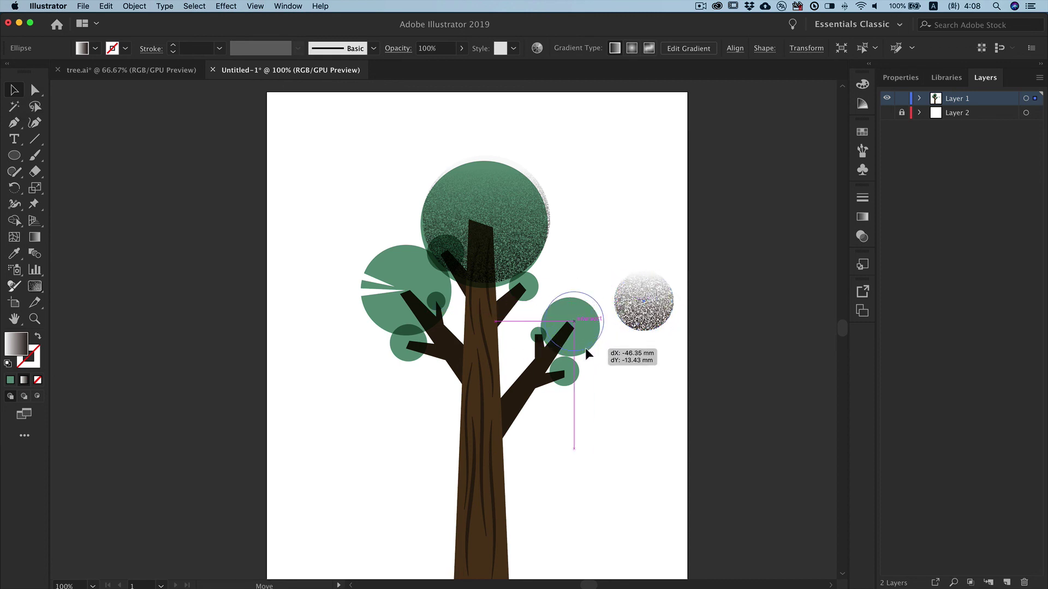
{"action": "left_click_drag", "start_coordinate": [585, 348], "coordinate": [585, 349]}
{"action": "left_click", "coordinate": [744, 333]}
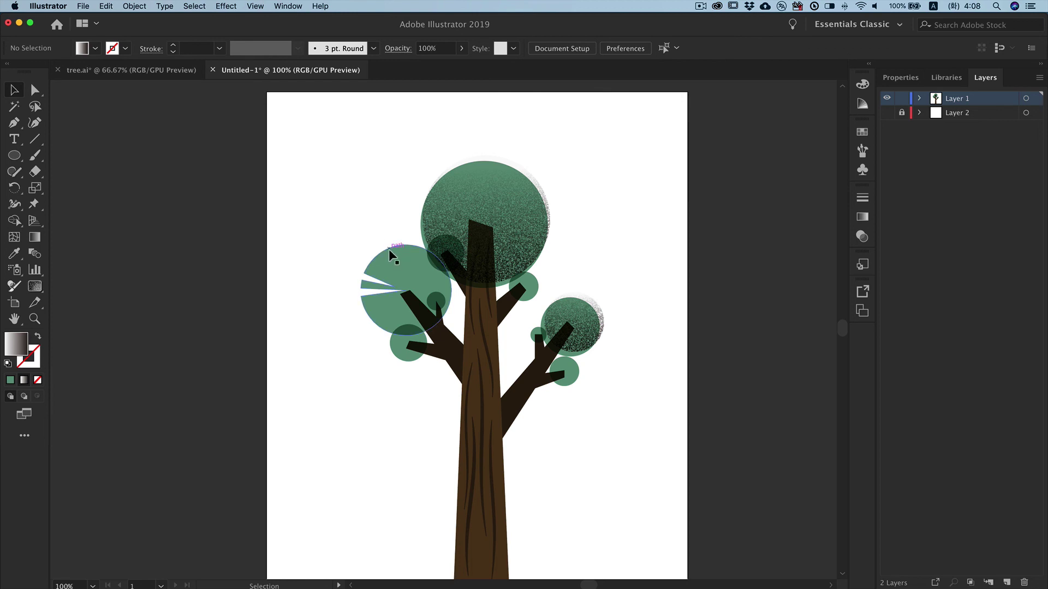
{"action": "left_click_drag", "start_coordinate": [389, 252], "coordinate": [303, 179]}
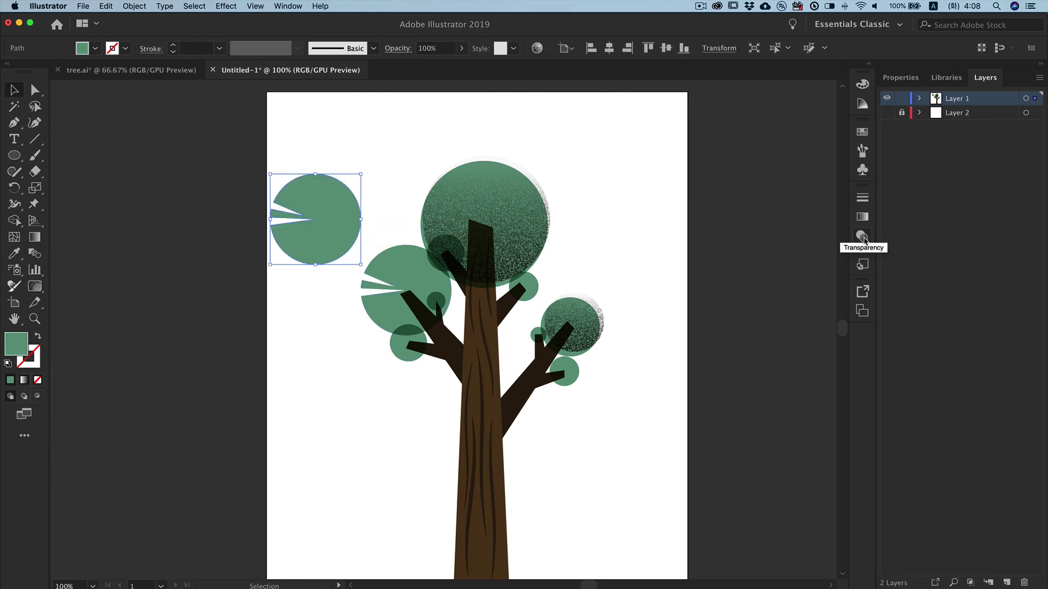
Give the notched left leaf copy a top-to-bottom white-to-black gradient with Grain applied
{"action": "left_click", "coordinate": [863, 217]}
{"action": "left_click", "coordinate": [696, 214]}
{"action": "left_click", "coordinate": [34, 237]}
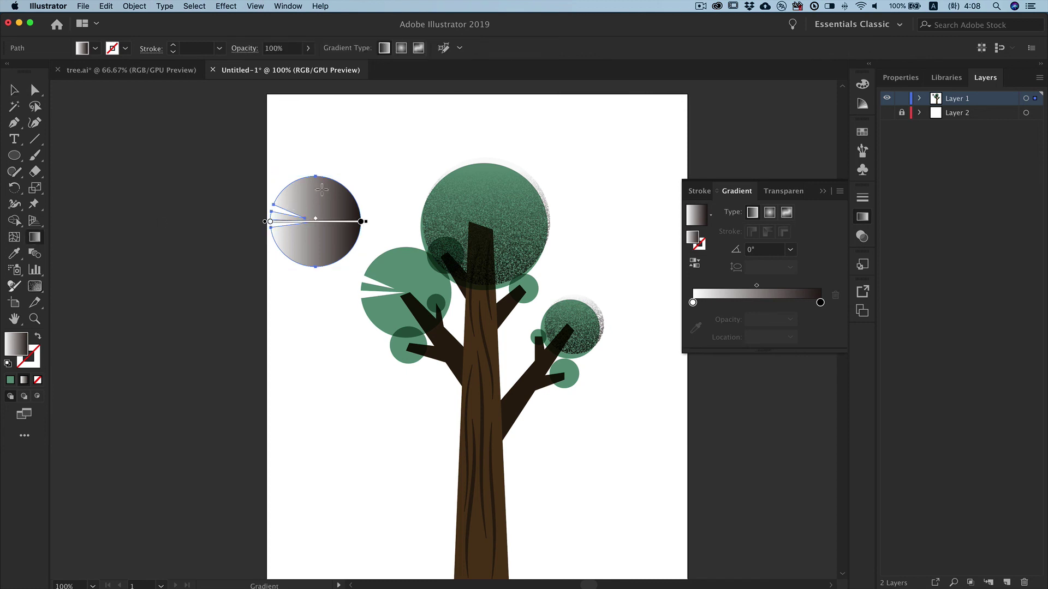
{"action": "mouse_move", "coordinate": [315, 180]}
{"action": "left_mouse_down"}
{"action": "mouse_move", "coordinate": [318, 263]}
{"action": "mouse_move", "coordinate": [437, 327]}
{"action": "mouse_move", "coordinate": [342, 383]}
{"action": "mouse_move", "coordinate": [413, 359]}
{"action": "mouse_move", "coordinate": [570, 364]}
{"action": "mouse_move", "coordinate": [588, 351]}
{"action": "mouse_move", "coordinate": [579, 358]}
{"action": "mouse_move", "coordinate": [587, 375]}
{"action": "left_mouse_up"}
{"action": "left_click", "coordinate": [226, 6]}
{"action": "key", "text": "v"}
Add a grainy white-to-black gradient copy, resized over the small right-branch leaf circle
{"action": "left_click", "coordinate": [696, 215]}
{"action": "key", "text": "g"}
{"action": "left_click", "coordinate": [226, 6]}
{"action": "key", "text": "v"}
{"action": "key", "text": "ctrl+shift+F10"}
{"action": "left_click", "coordinate": [617, 361]}
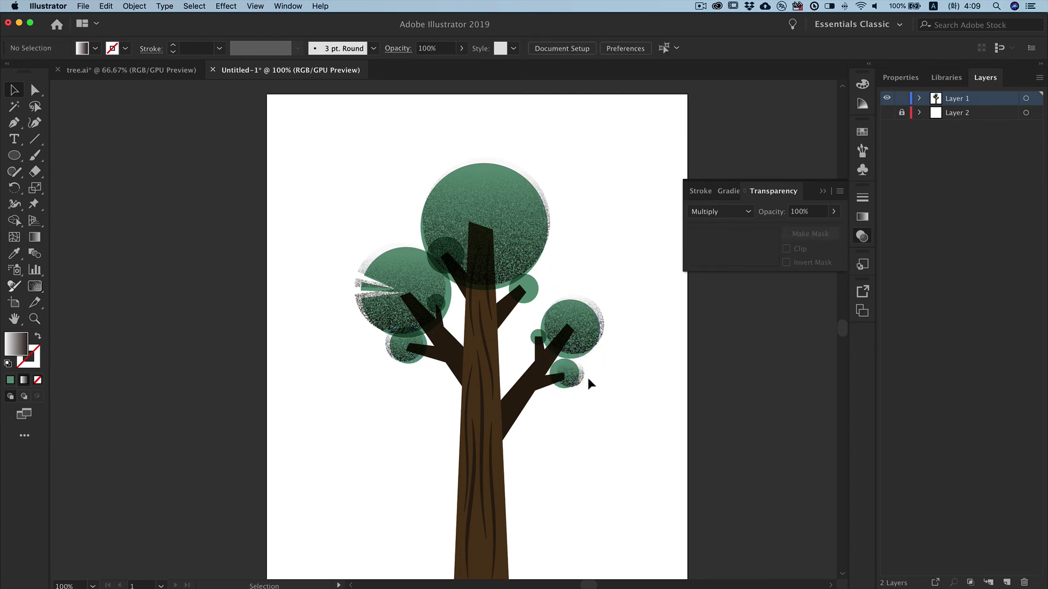
{"action": "left_click", "coordinate": [604, 276]}
Select all six grain overlays and reduce their opacity to 60%
{"action": "left_click", "coordinate": [540, 283]}
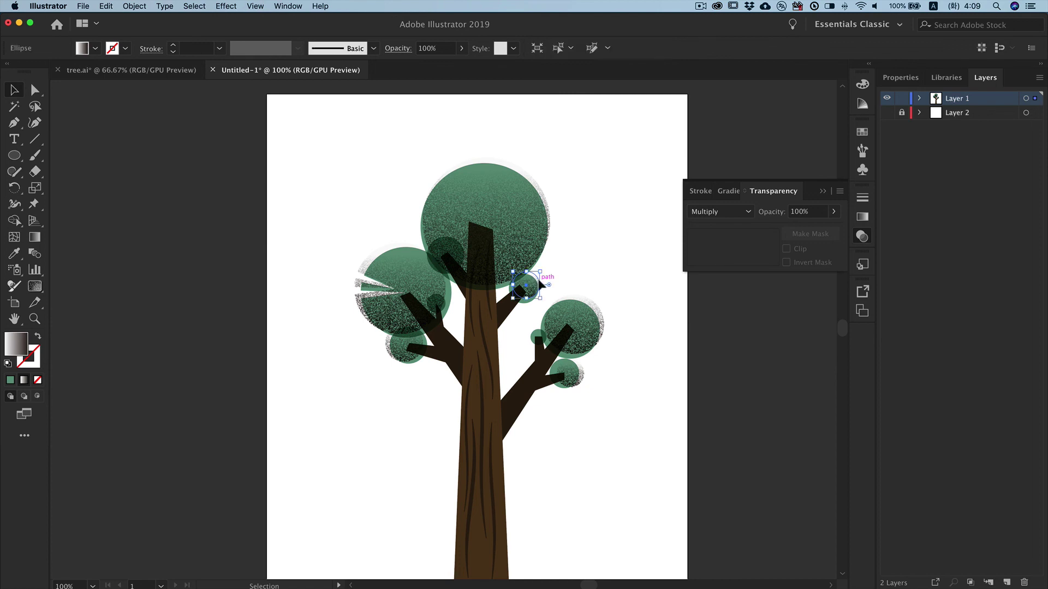
{"action": "left_click", "coordinate": [551, 216], "text": "shift"}
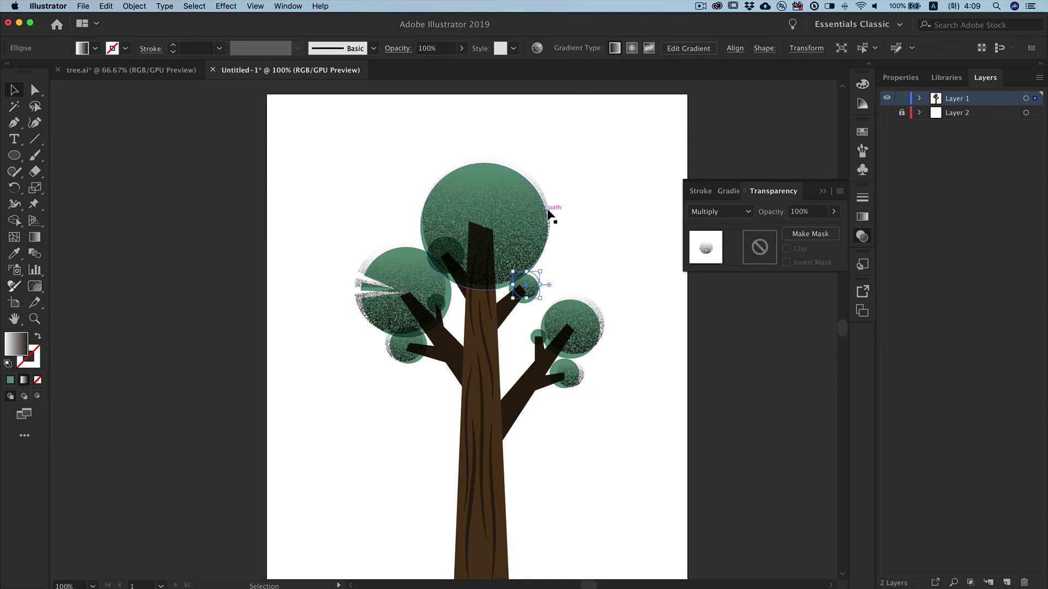
{"action": "left_click", "coordinate": [443, 285], "text": "shift"}
{"action": "left_click", "coordinate": [412, 363], "text": "shift"}
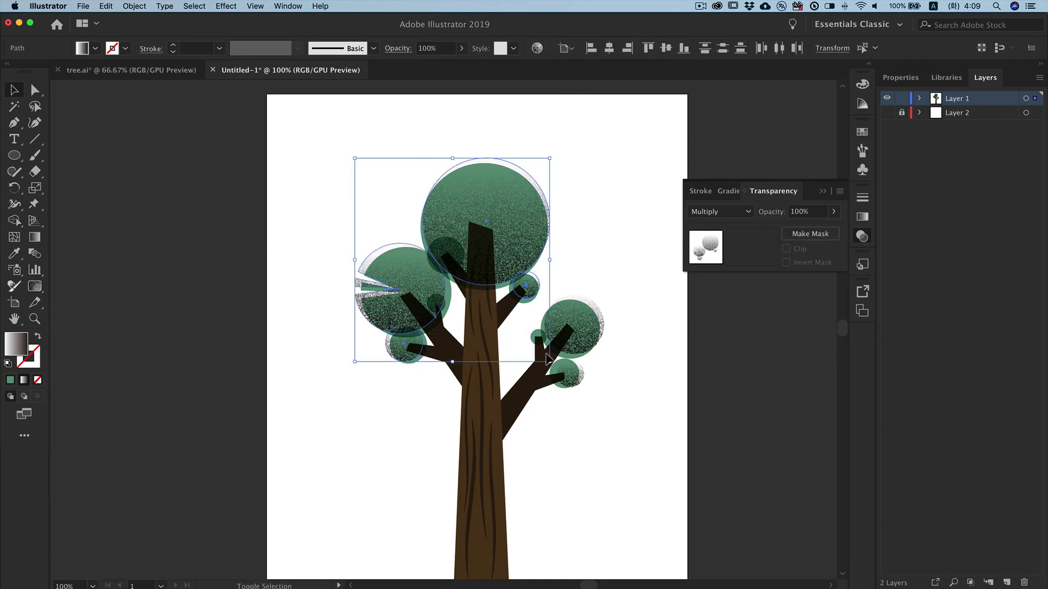
{"action": "left_click", "coordinate": [600, 330], "text": "shift"}
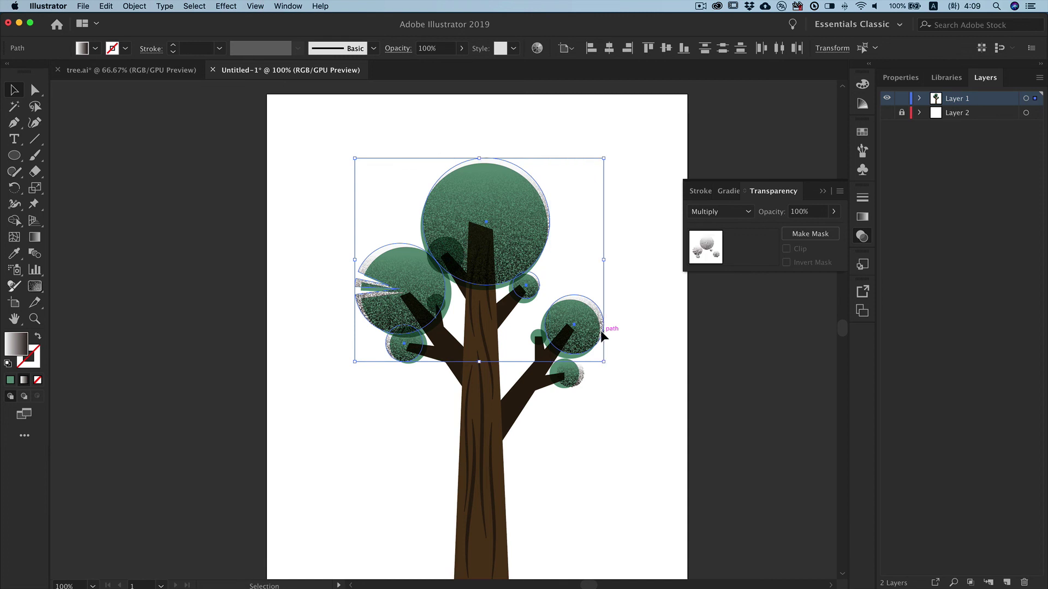
{"action": "left_click", "coordinate": [581, 380], "text": "shift"}
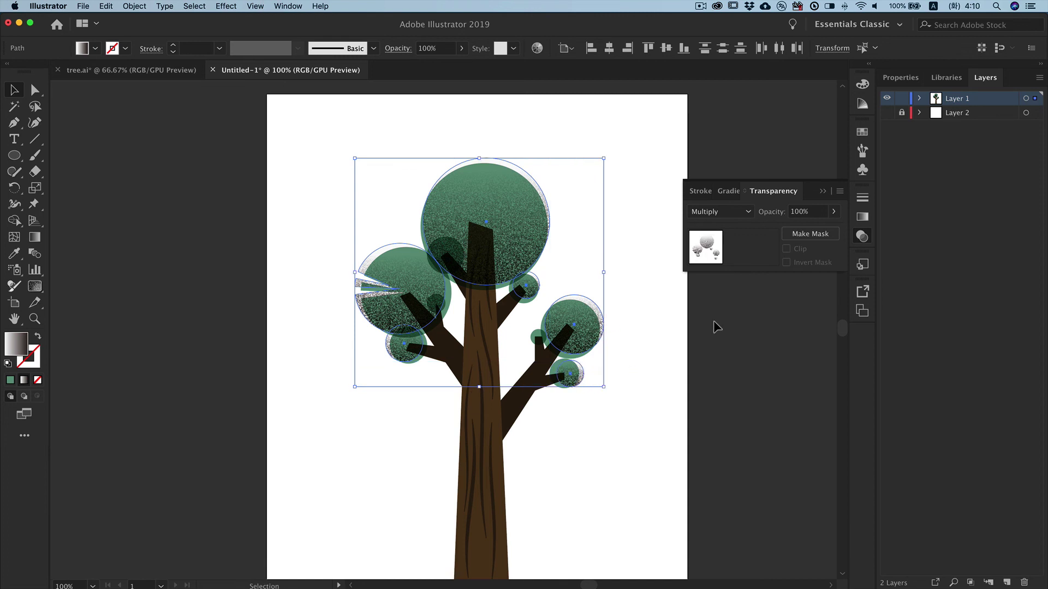
{"action": "left_click", "coordinate": [833, 211]}
{"action": "left_click_drag", "start_coordinate": [822, 232], "coordinate": [813, 232]}
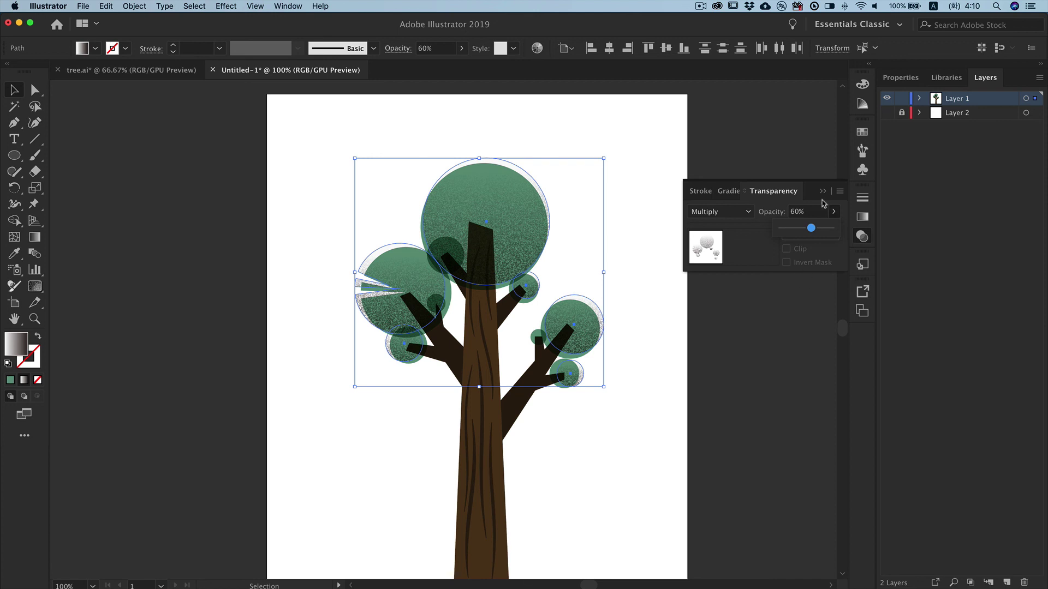
{"action": "left_click", "coordinate": [602, 407]}
{"action": "left_click_drag", "start_coordinate": [602, 407], "coordinate": [579, 377]}
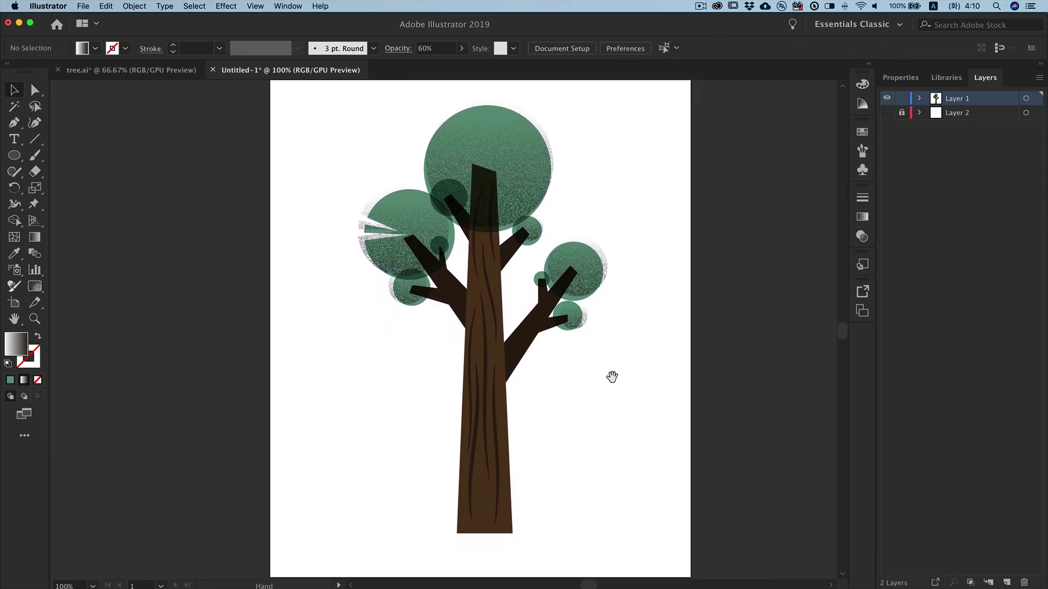